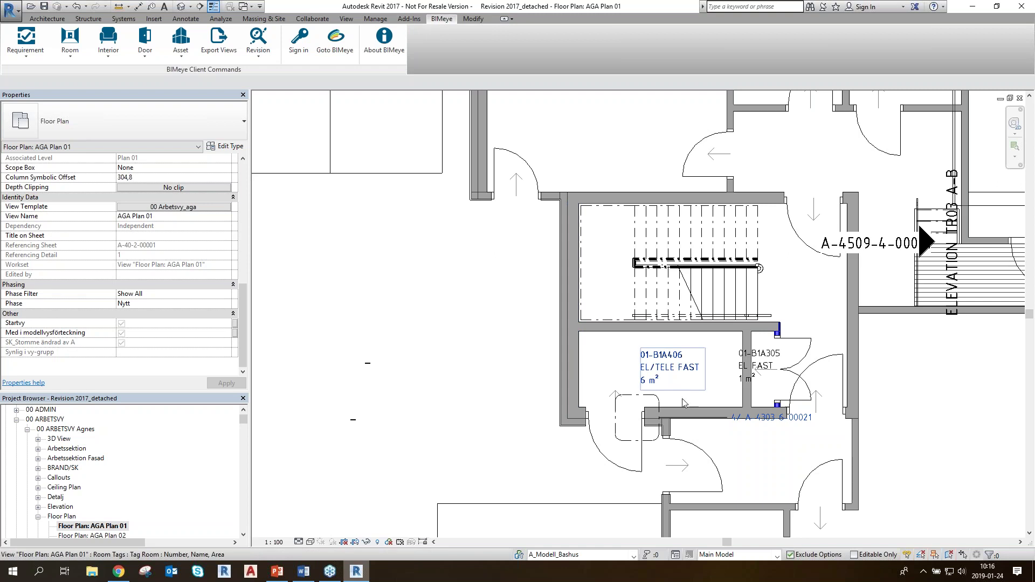
# Zoom into the stair area of AGA Plan 01 and select room 01-B1A406 EL/TELE FAST
pyautogui.moveTo(671, 363); pyautogui.dragTo(628, 357, button='middle')
pyautogui.scroll(2, 627, 356)
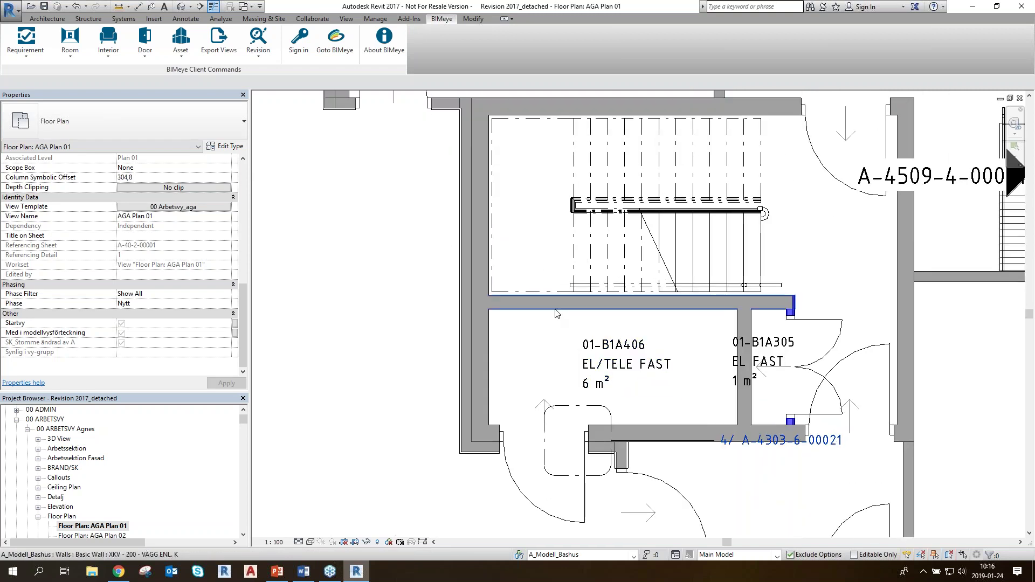
pyautogui.click(598, 323)
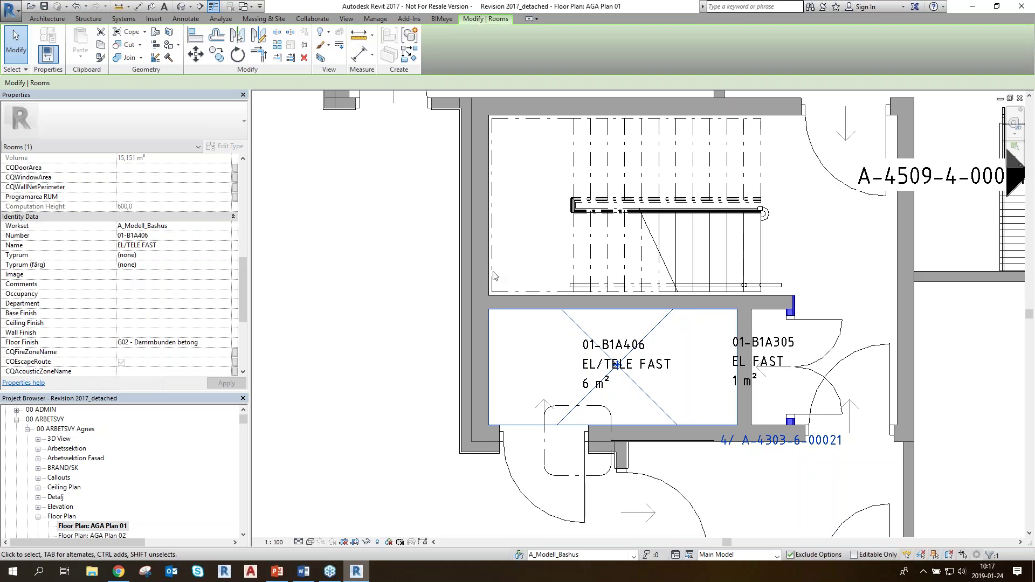
# Deselect, reselect and deselect room 01-B1A406, then switch to the BIMeye page in Chrome
pyautogui.click(419, 350)
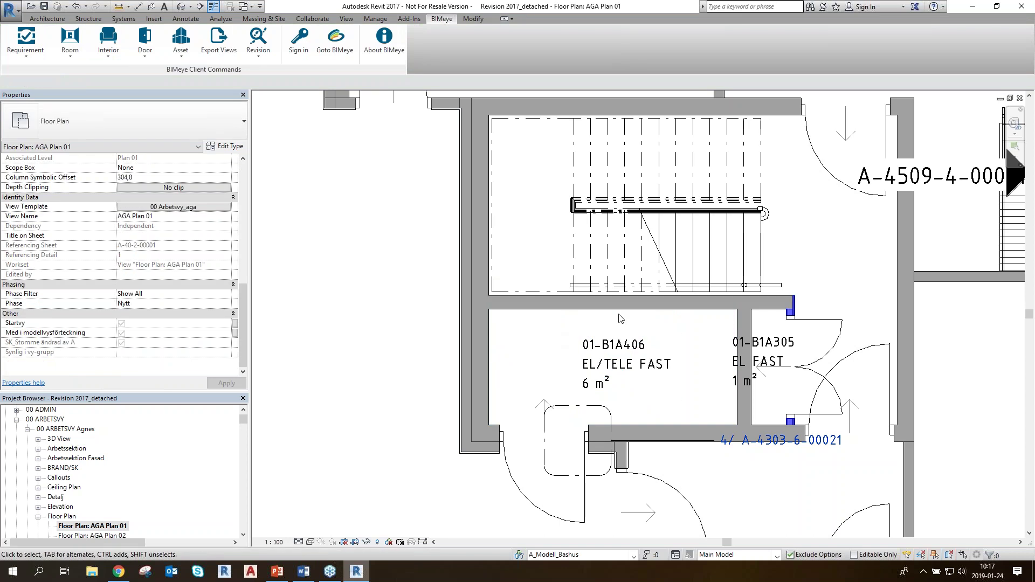
pyautogui.click(559, 312)
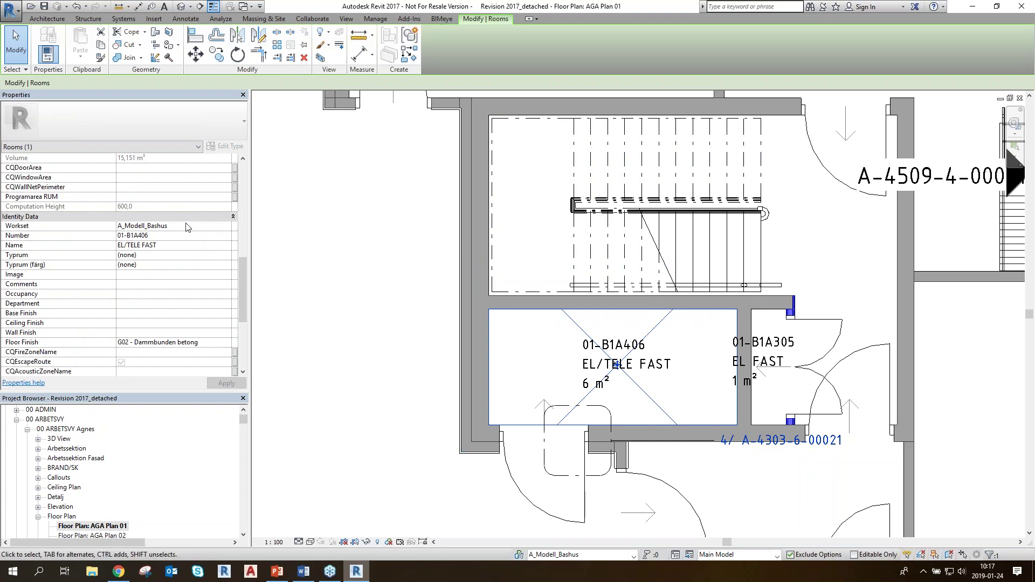
pyautogui.click(372, 296)
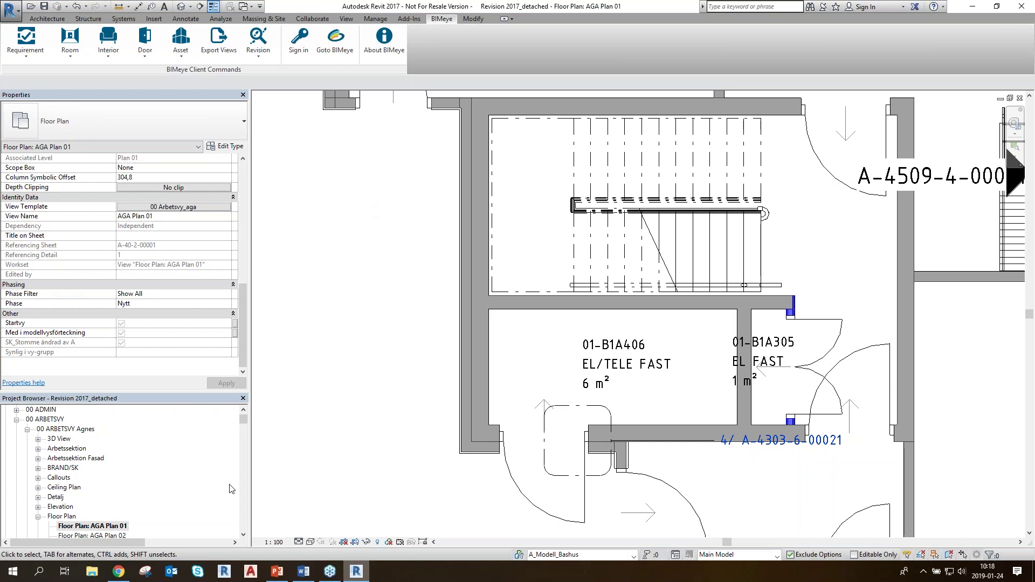
pyautogui.click(119, 572)
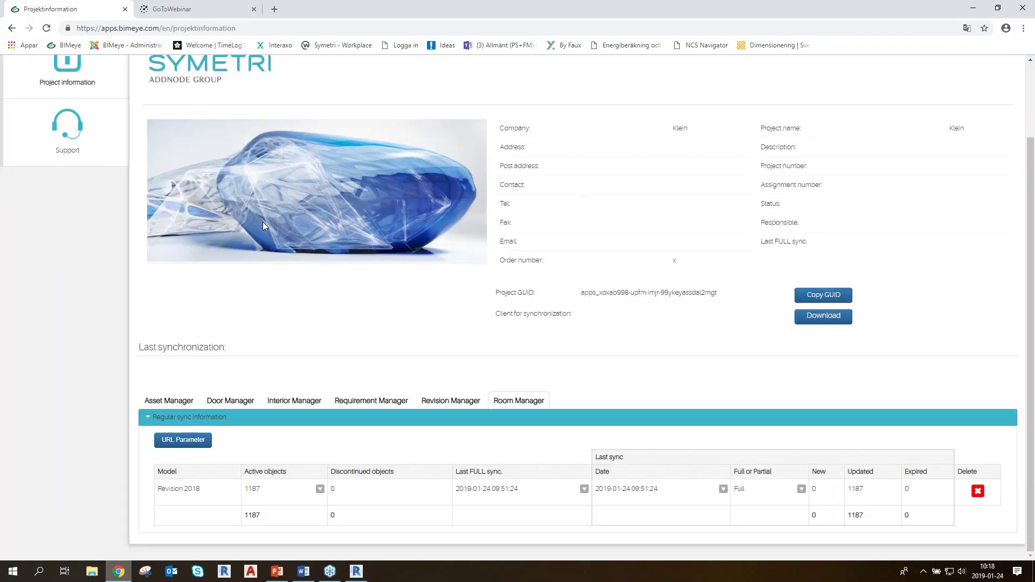
# Change the BIMeye website language to English using the English flag
pyautogui.scroll(2, 256, 243)
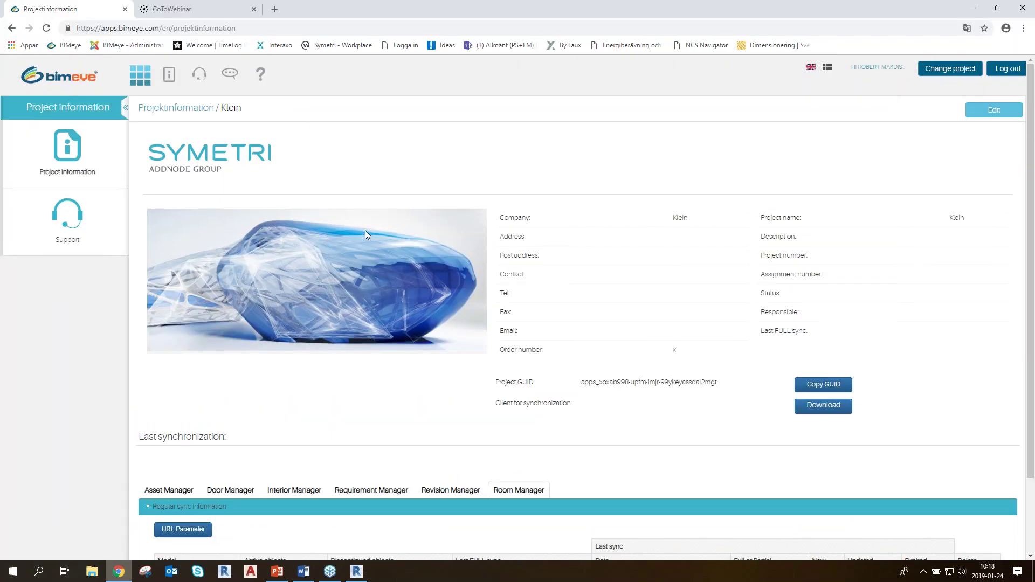
pyautogui.press('ctrl')
pyautogui.press('ctrl')
pyautogui.click(943, 76)
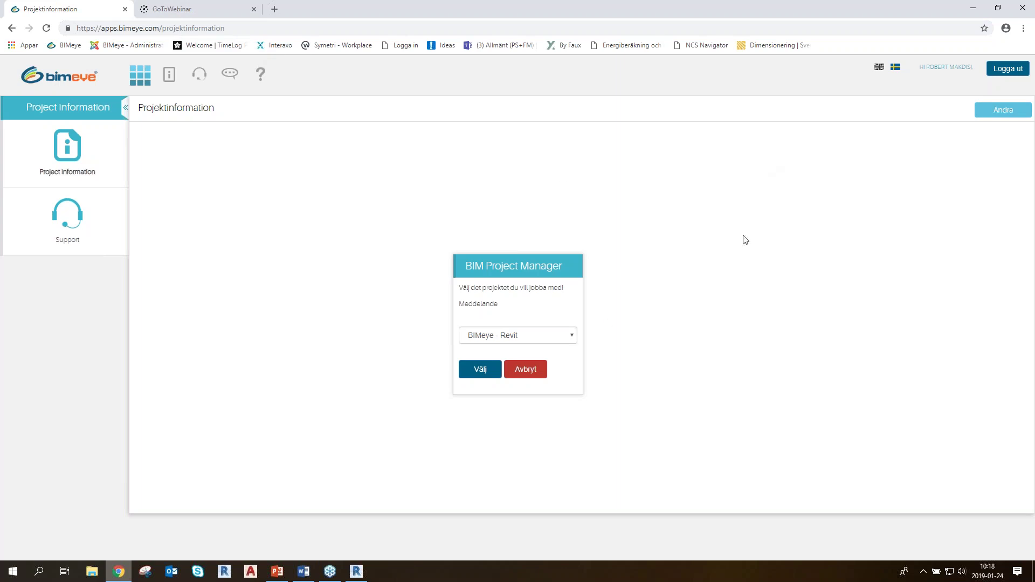
pyautogui.click(878, 68)
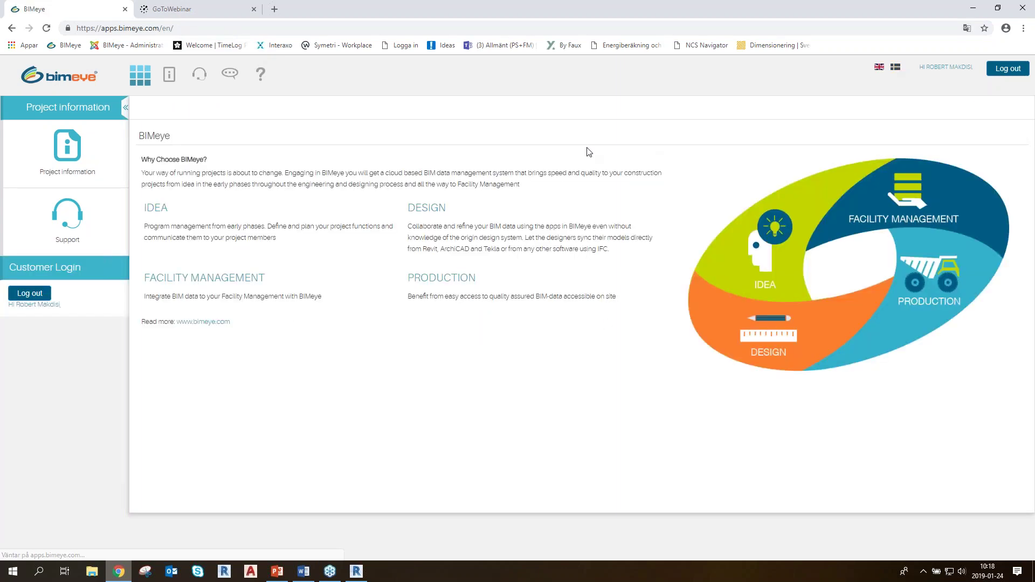
# Open BIMeye's Project information page to show the BIM Project Manager project prompt
pyautogui.click(176, 77)
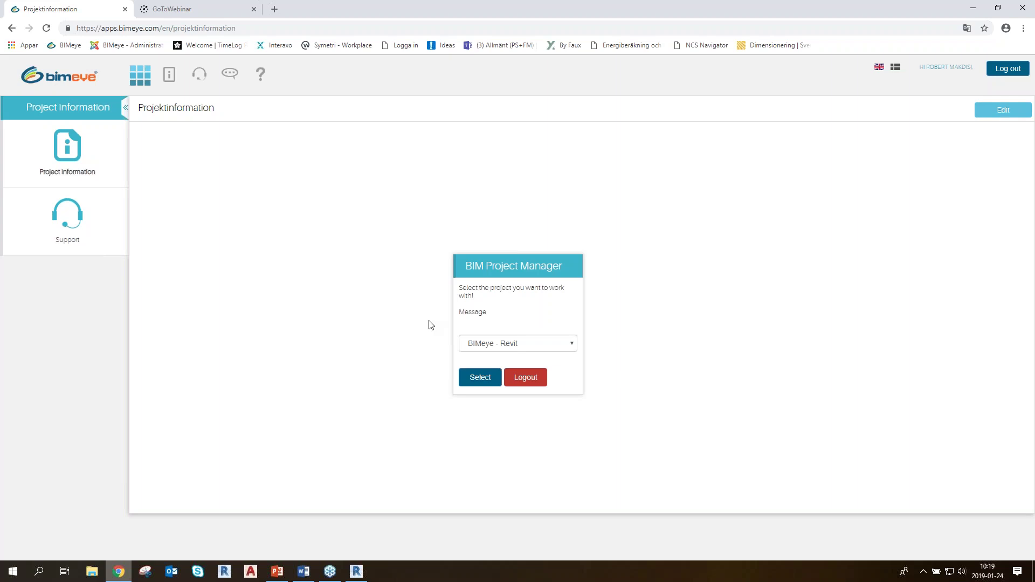
# Choose Klein from the project list, confirm it, and scroll through its project information
pyautogui.click(528, 344)
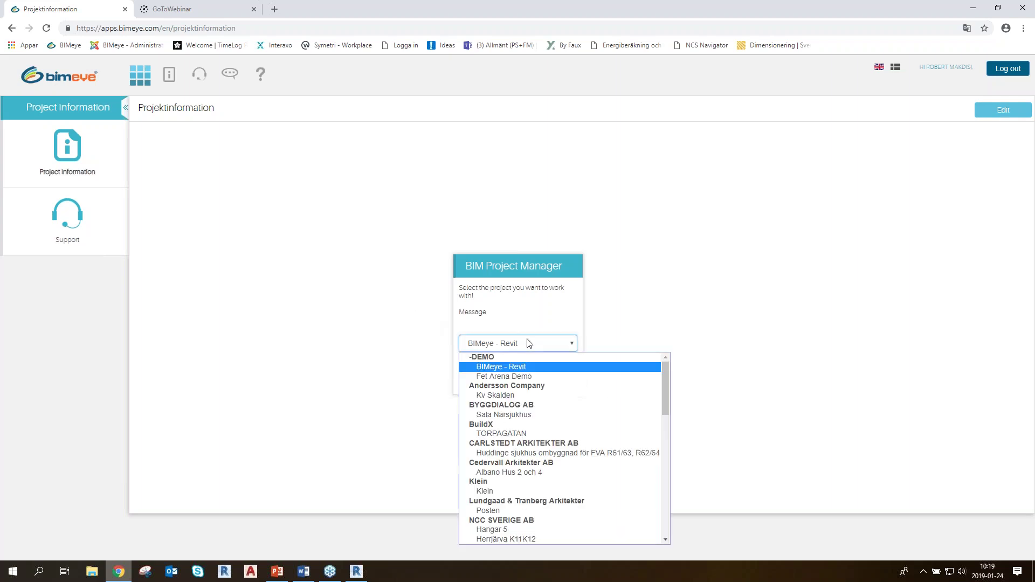
pyautogui.click(491, 490)
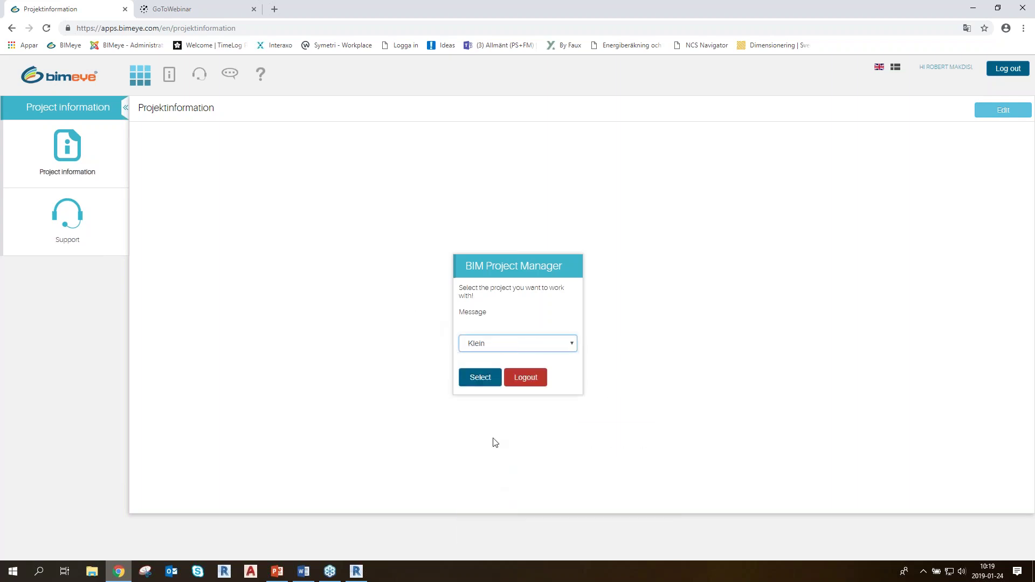
pyautogui.click(480, 378)
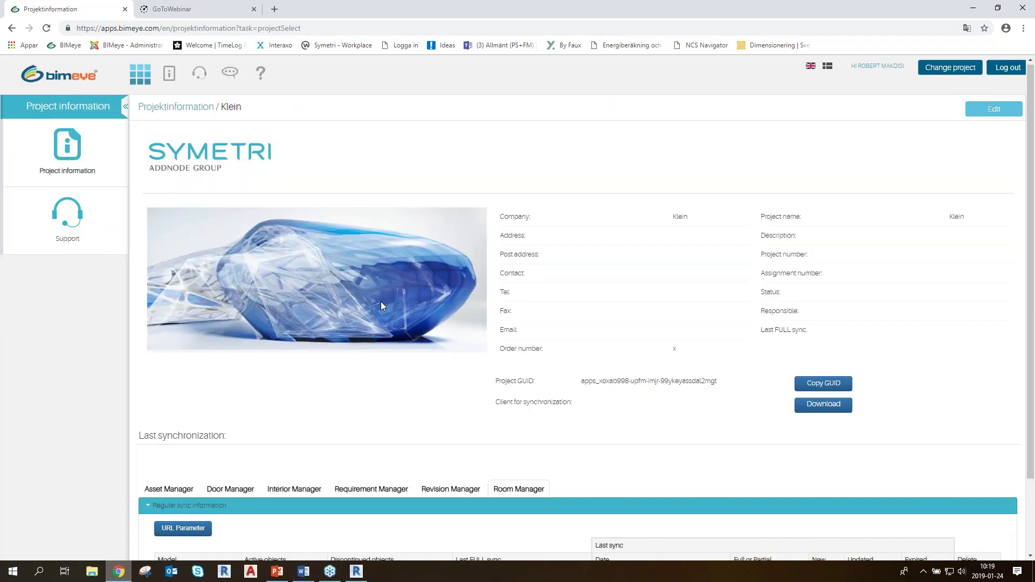
pyautogui.scroll(-2, 381, 304)
pyautogui.scroll(2, 393, 292)
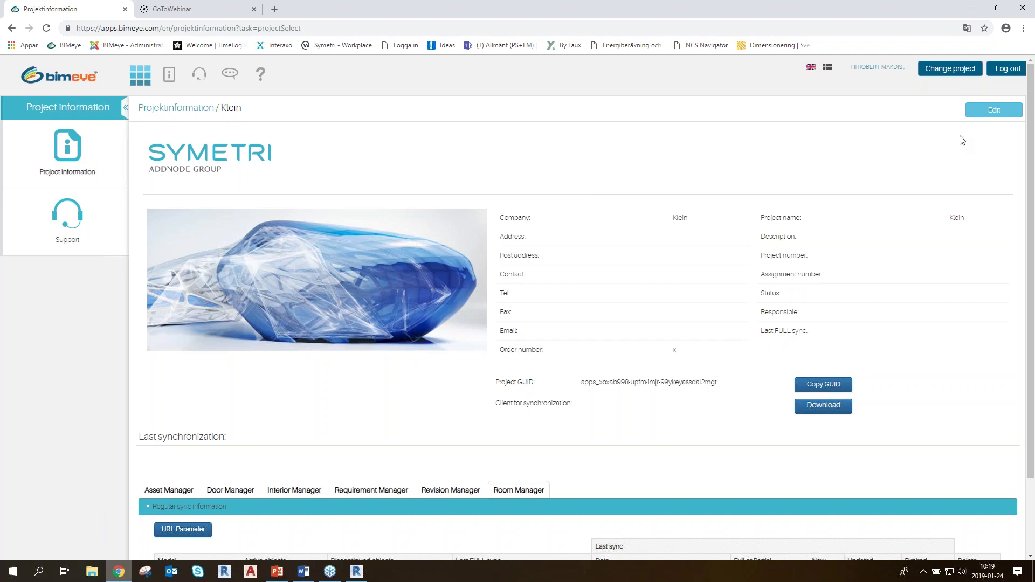
# Enter a telephone number and street address in Klein's project details and save
pyautogui.click(983, 111)
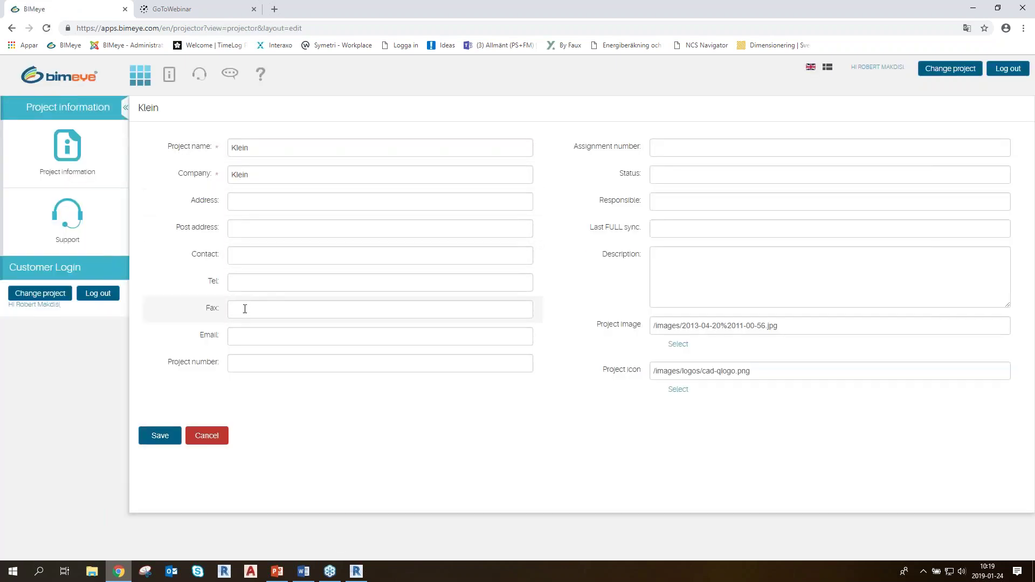
pyautogui.click(278, 278)
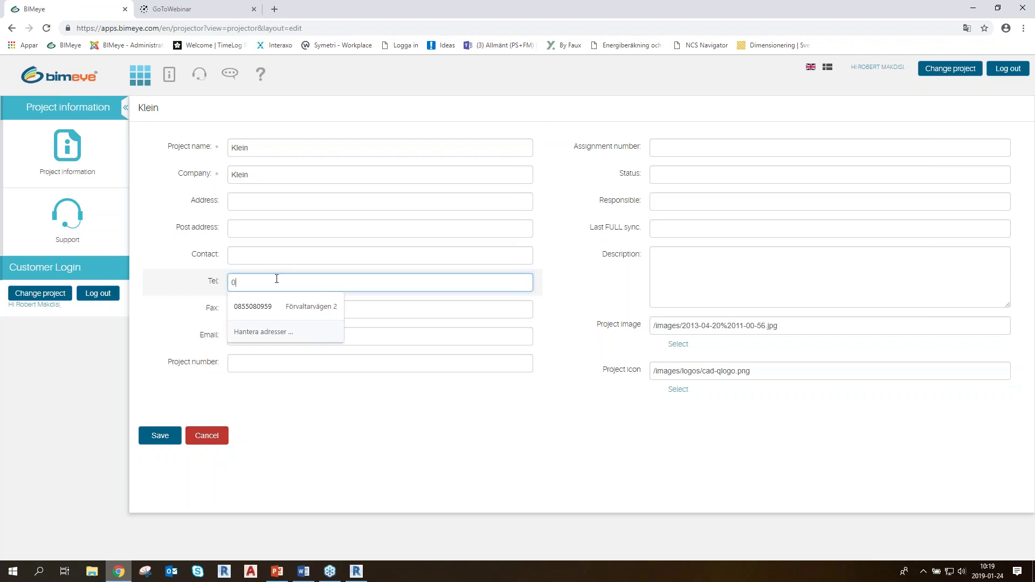
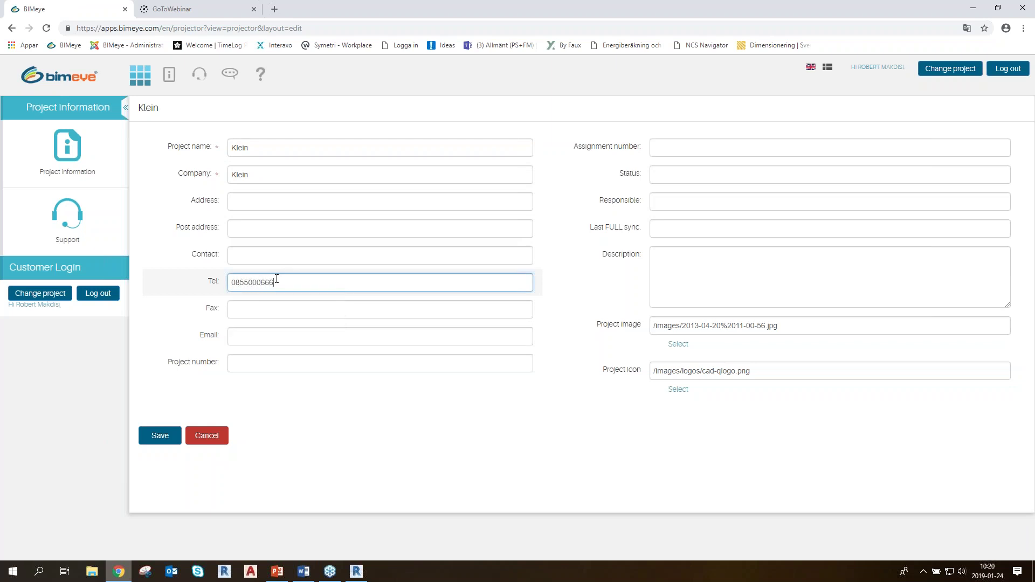
pyautogui.click(254, 198)
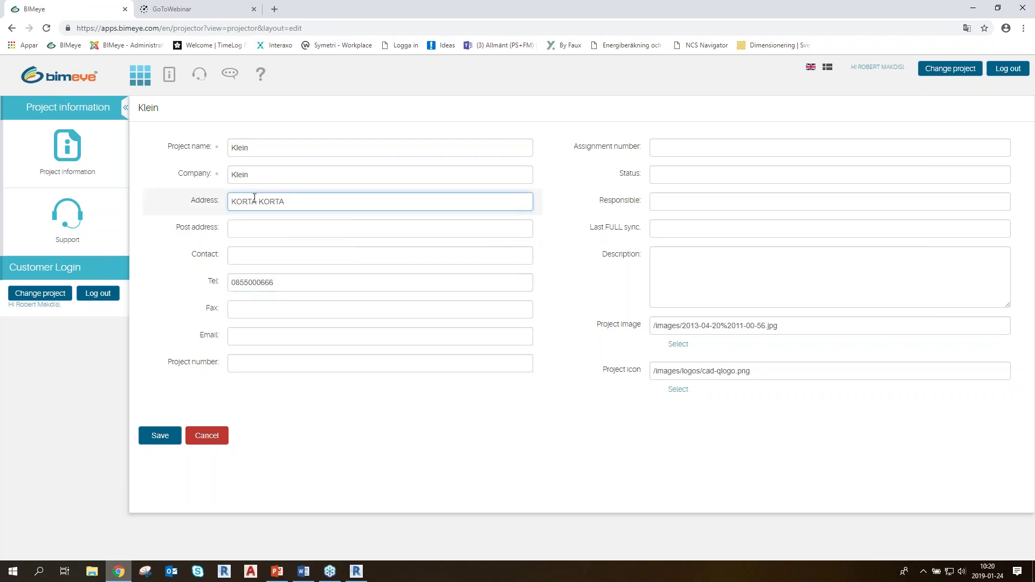
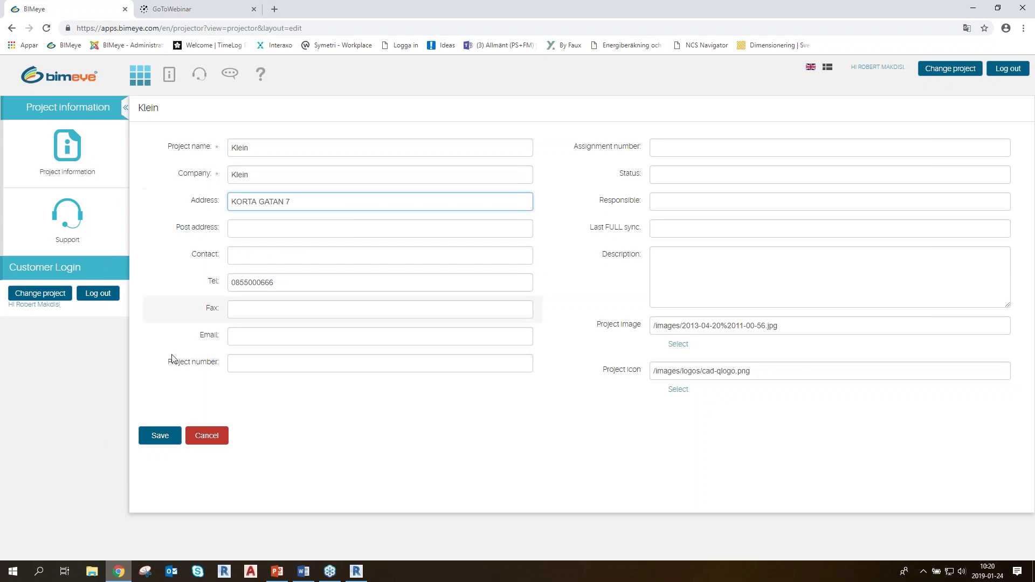
pyautogui.click(161, 435)
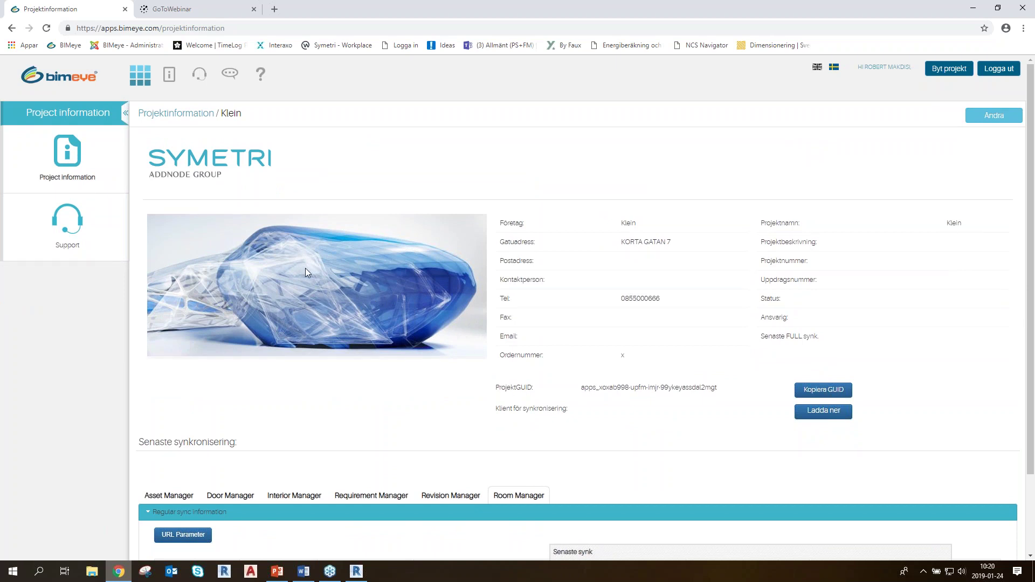
pyautogui.click(992, 116)
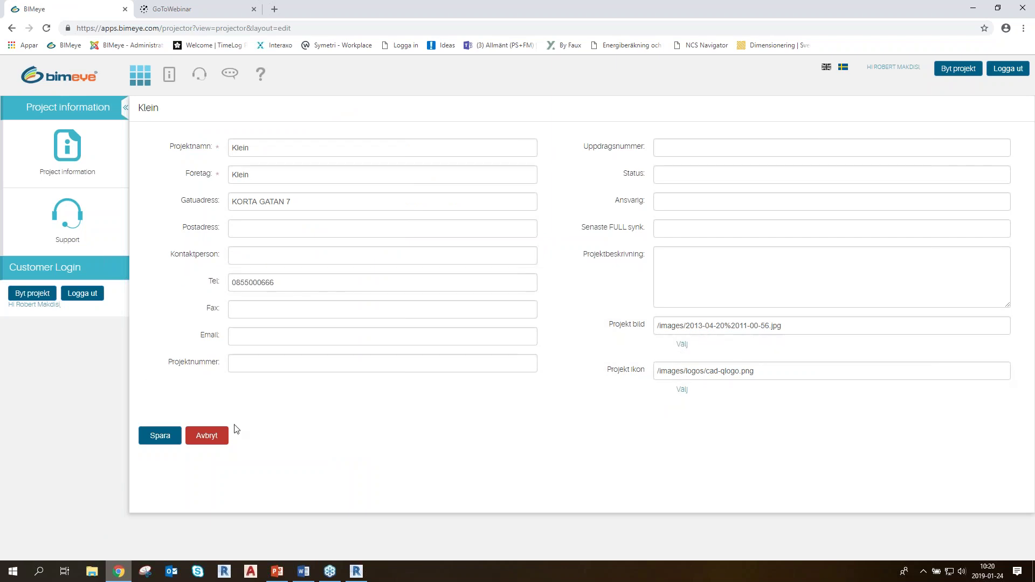
pyautogui.click(207, 435)
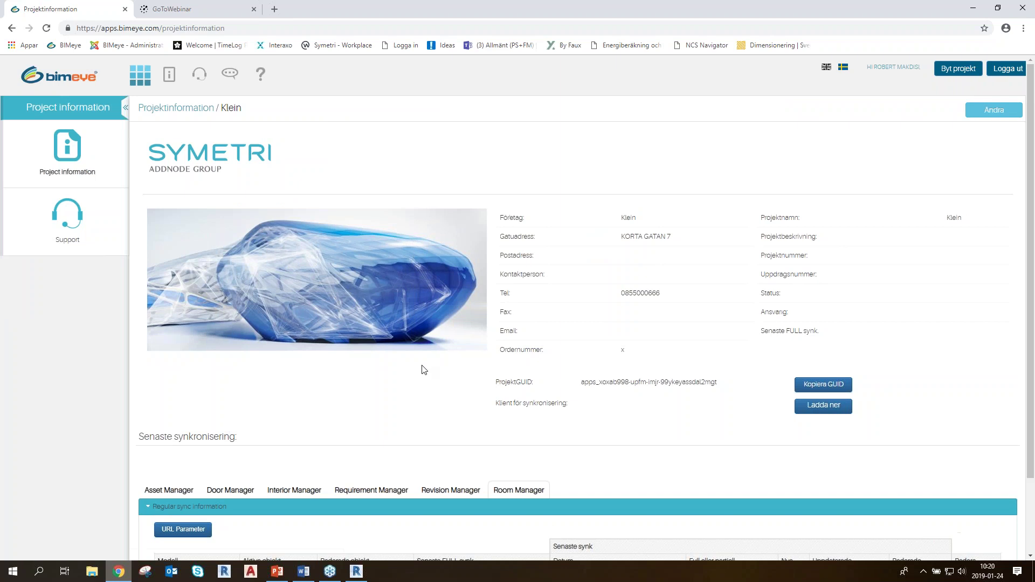
pyautogui.scroll(-3, 423, 369)
pyautogui.scroll(2, 413, 365)
# Browse the BIMeye downloads to the revit/2017 folder with BIMeyeForRevit2017.msi, then close it
pyautogui.click(825, 407)
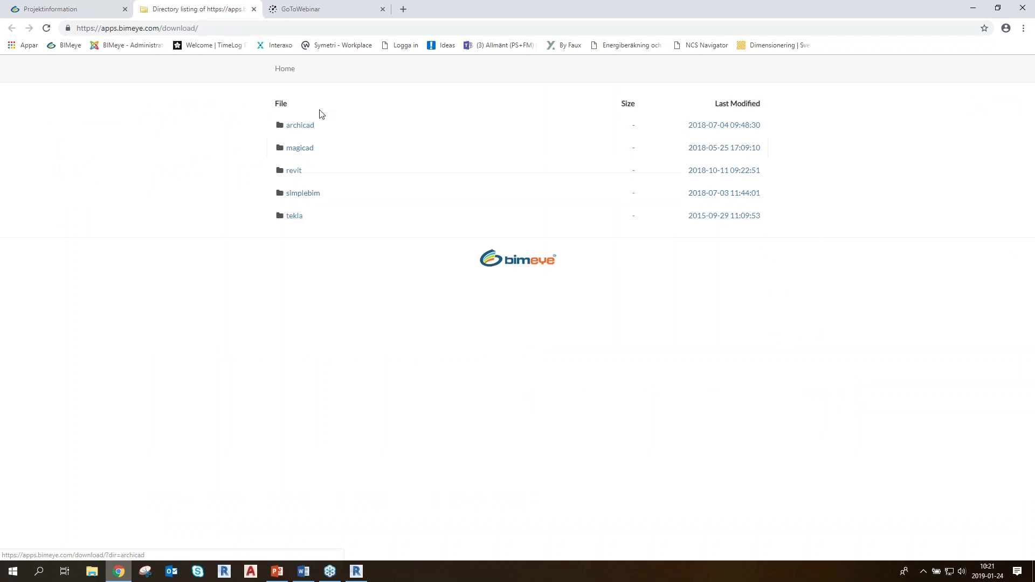
pyautogui.click(254, 9)
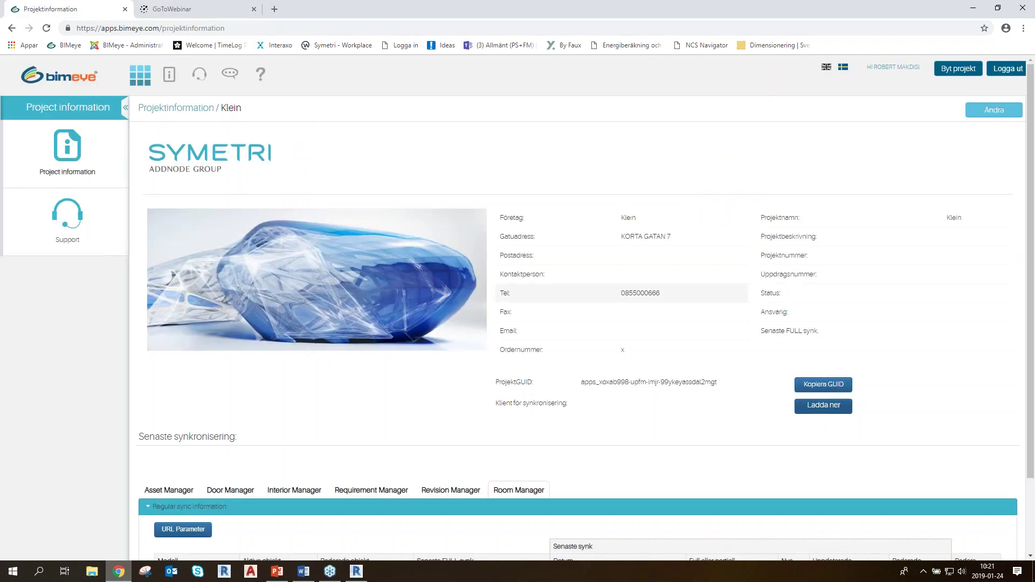
pyautogui.click(825, 408)
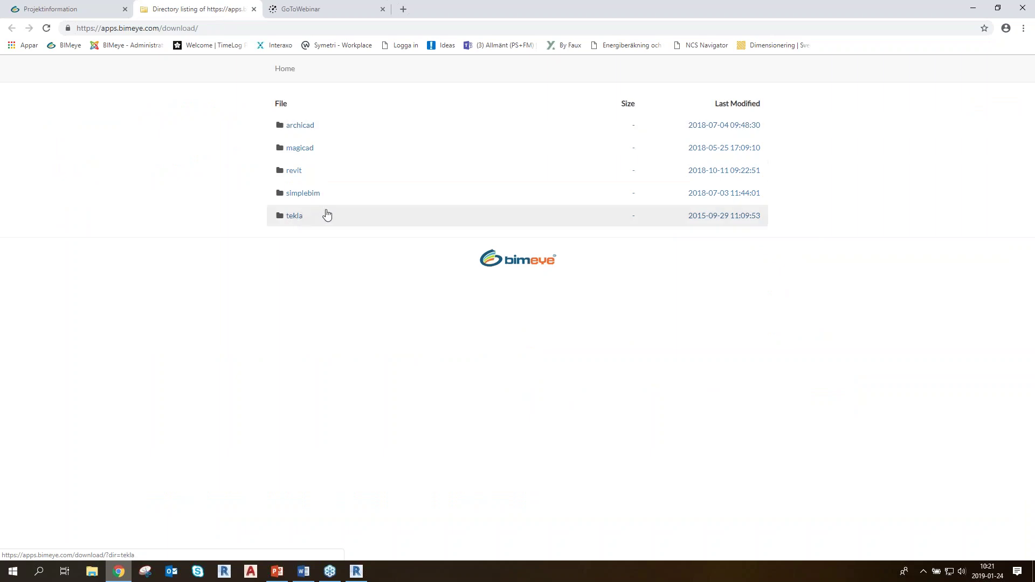
pyautogui.click(295, 172)
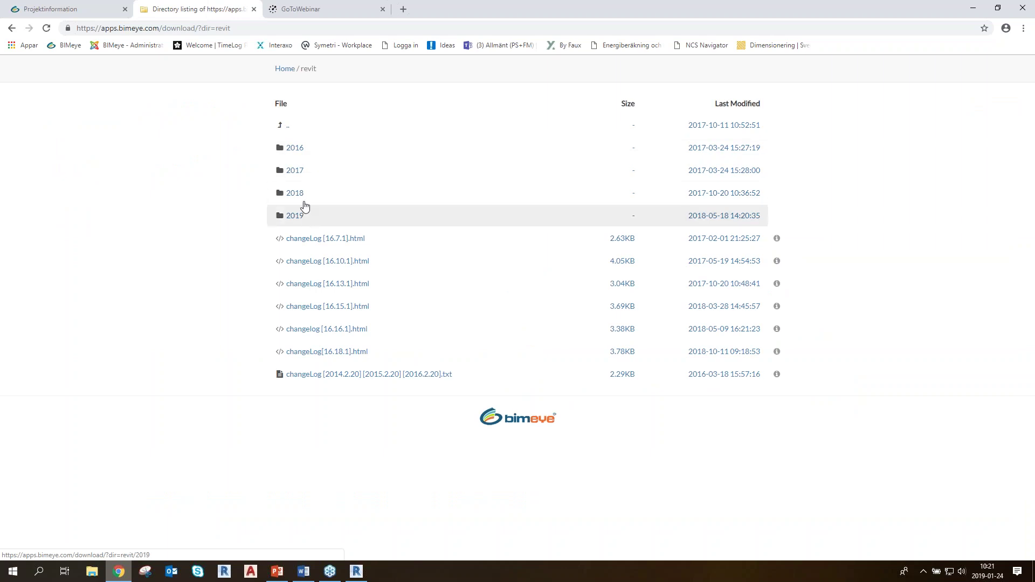
pyautogui.click(298, 173)
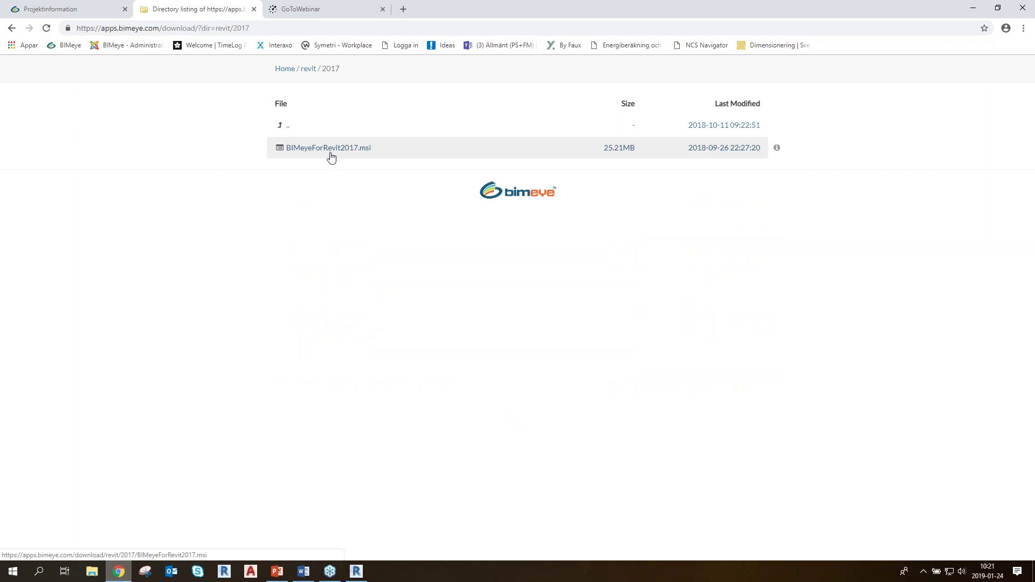
pyautogui.click(253, 9)
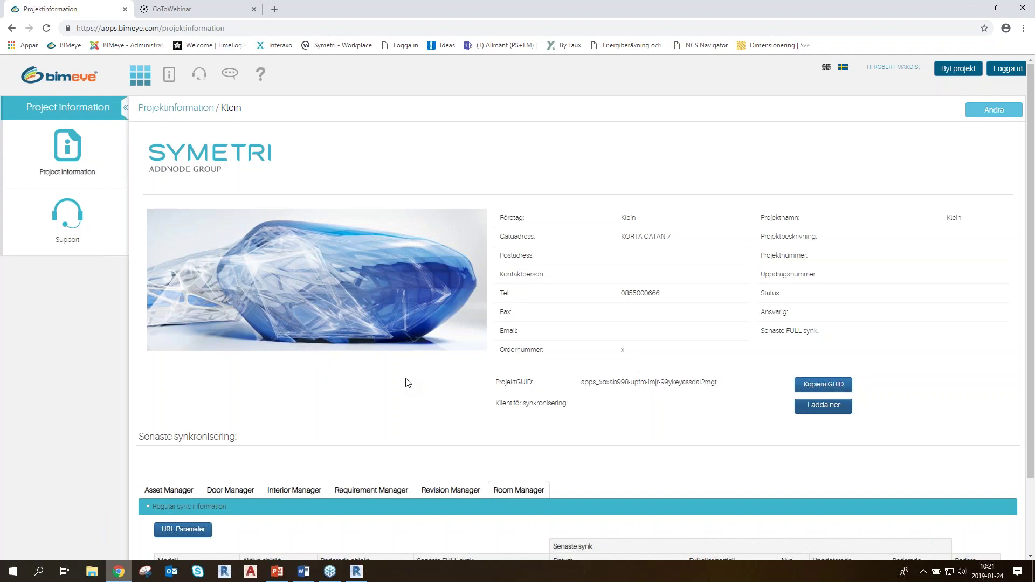
# Review Klein's Room Manager sync table, then bring the Revit AGA Plan 01 floor plan forward
pyautogui.scroll(-1, 485, 366)
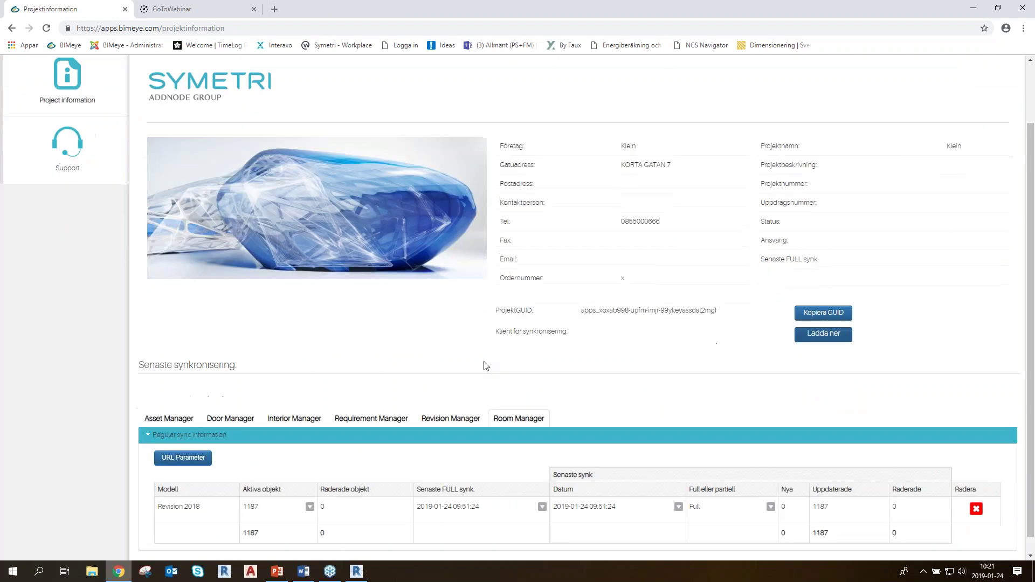
pyautogui.scroll(1, 472, 353)
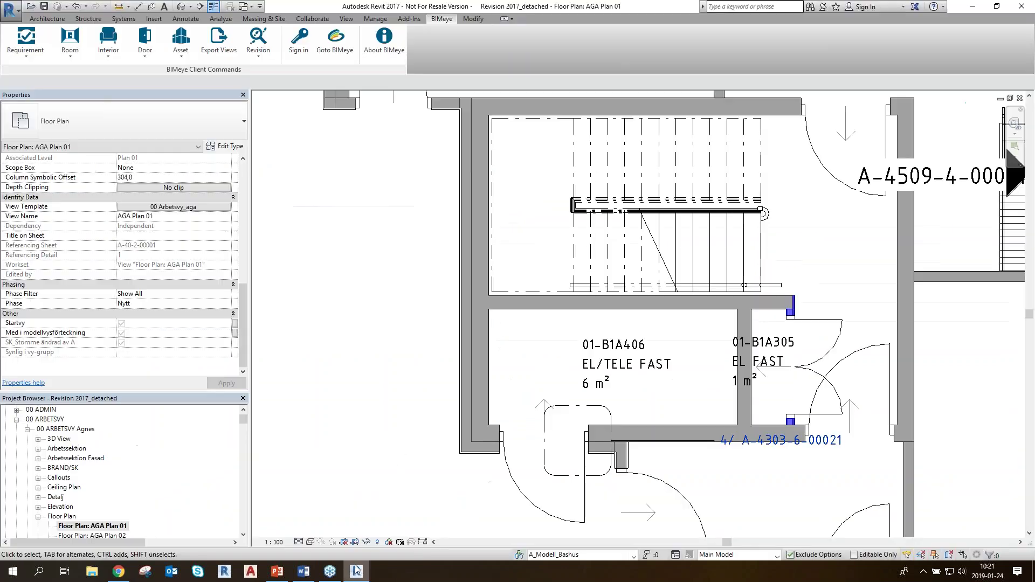
pyautogui.click(356, 572)
# Browse the Architecture and Add-Ins tabs, then show About BIMeye version 16.18.1.72
pyautogui.click(439, 24)
pyautogui.click(53, 20)
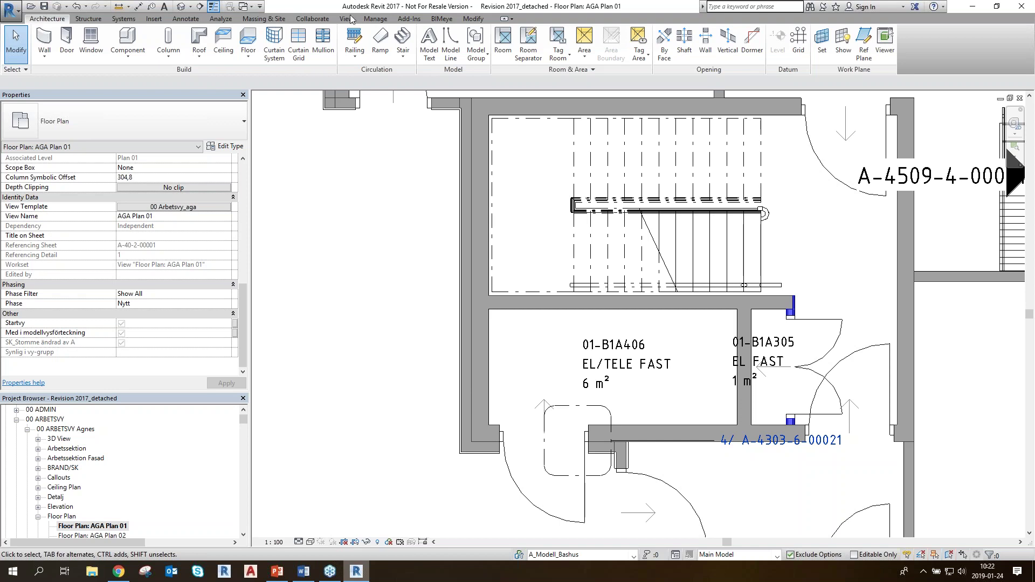
pyautogui.click(410, 19)
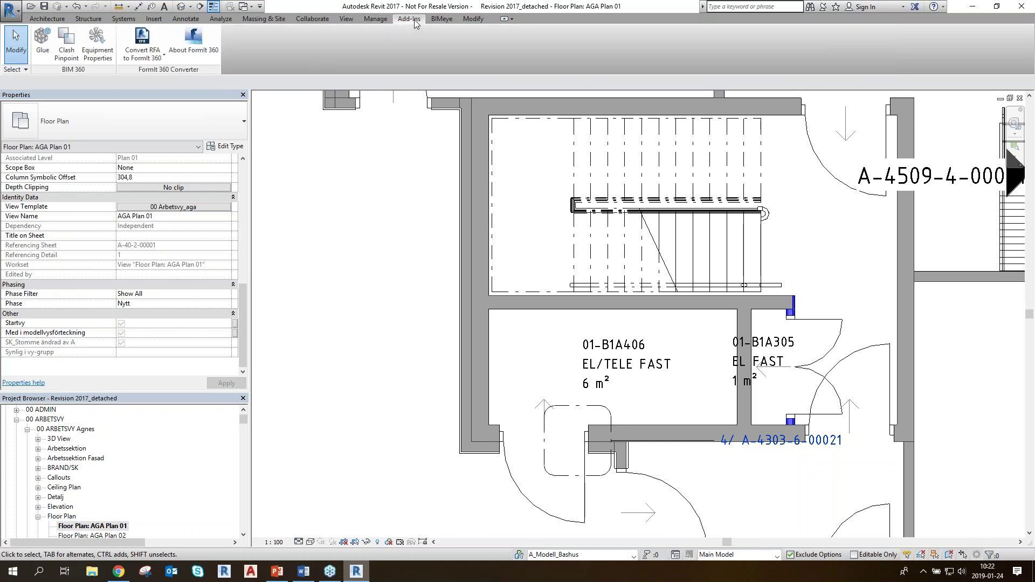
pyautogui.click(444, 22)
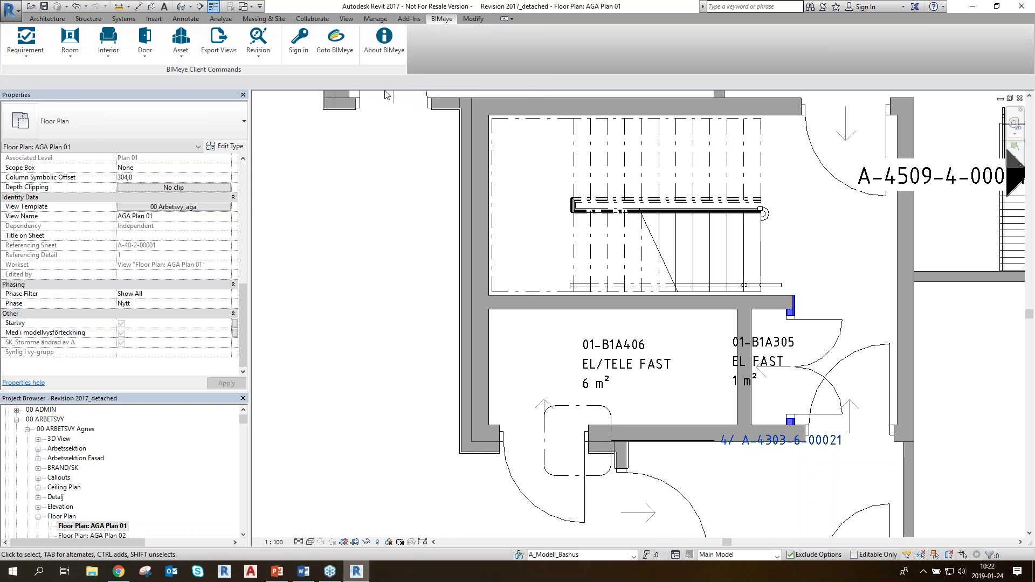
pyautogui.click(384, 47)
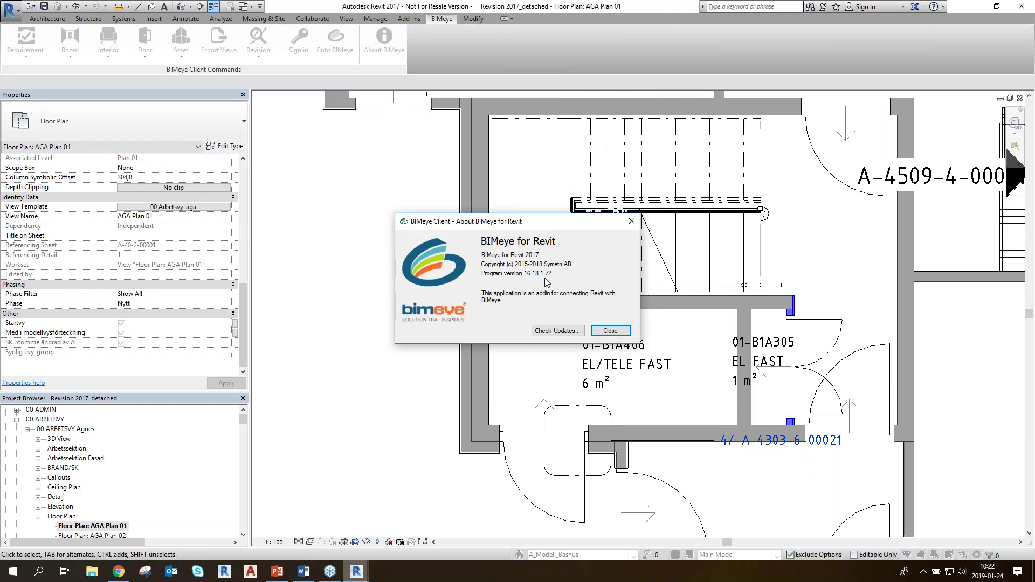
# Check for BIMeye updates, acknowledge that none are available, and close the About box
pyautogui.click(555, 332)
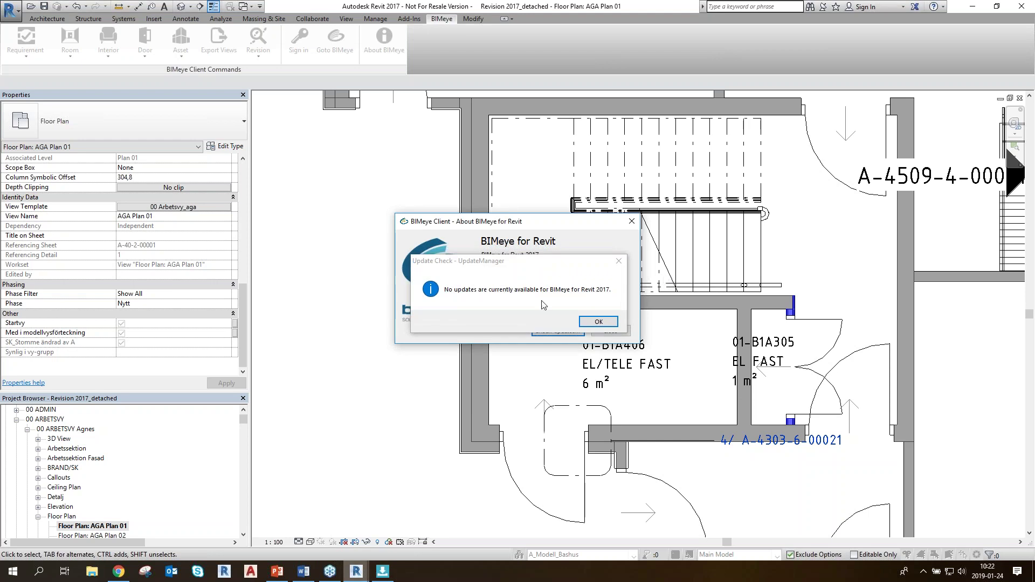
pyautogui.click(602, 322)
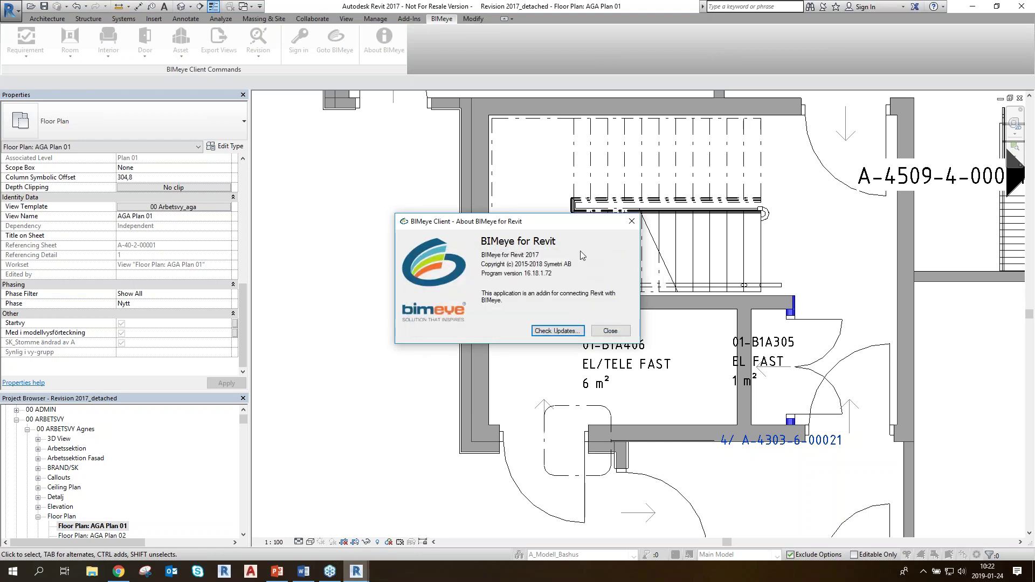
pyautogui.click(610, 331)
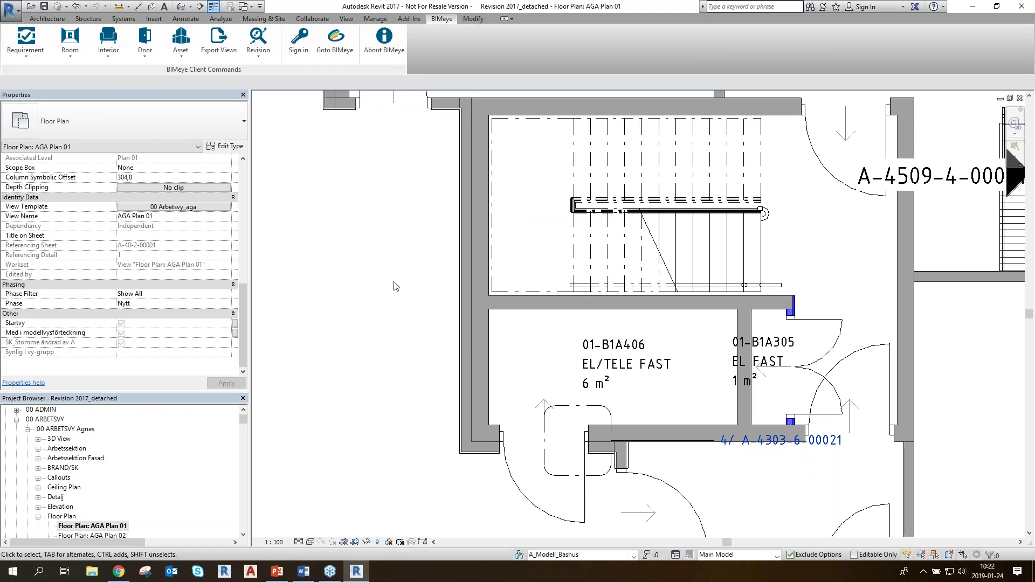
# Open BIMeye sign-in, unlock the project GUID and model name fields, then show Klein in Chrome
pyautogui.click(300, 45)
pyautogui.click(302, 53)
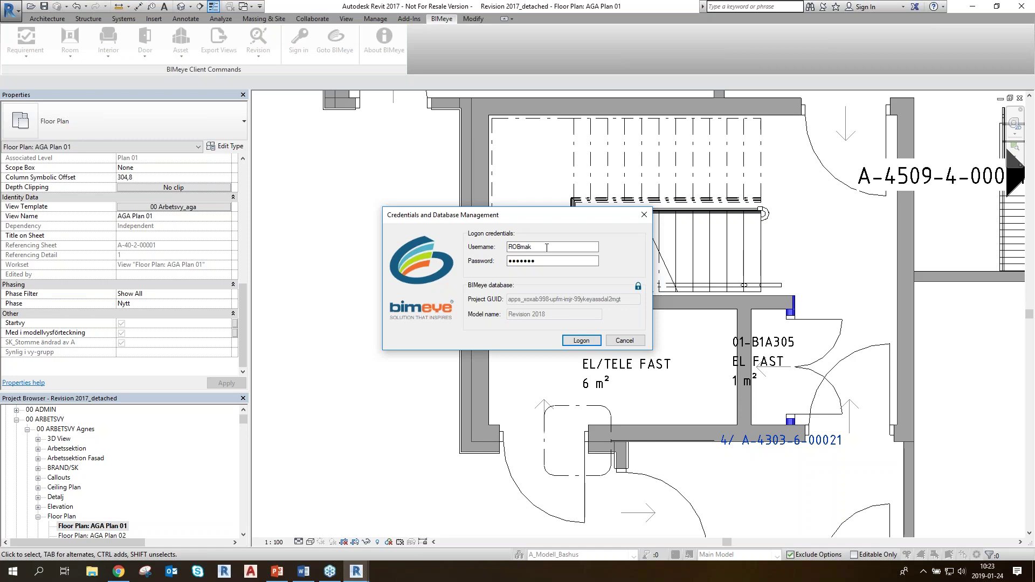
pyautogui.click(637, 286)
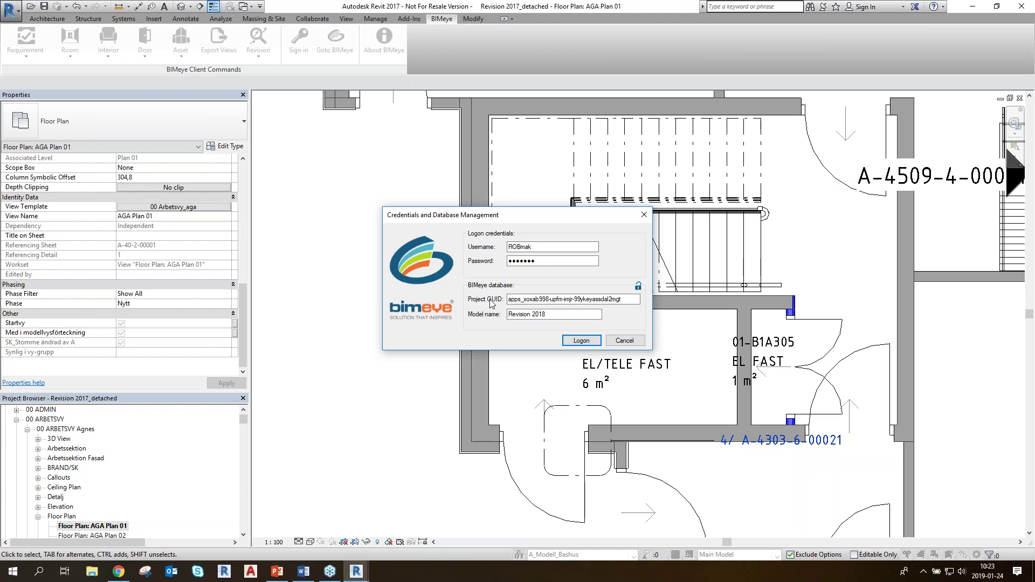
pyautogui.hotkey('alt', 'Tab')
pyautogui.click(119, 572)
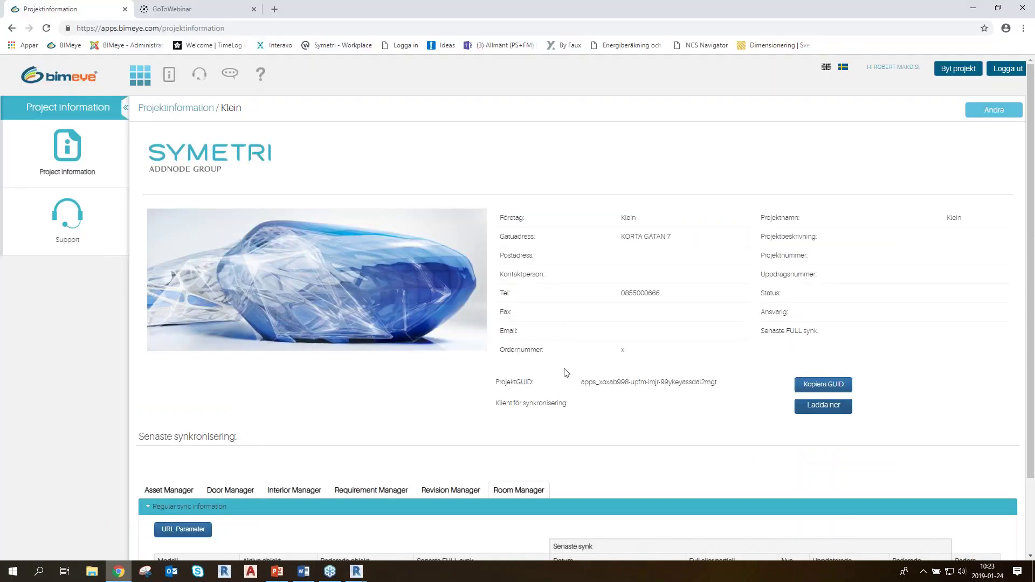
# Copy Klein's project GUID with Kopiera GUID and return to Revit's Credentials dialog
pyautogui.scroll(-2, 575, 353)
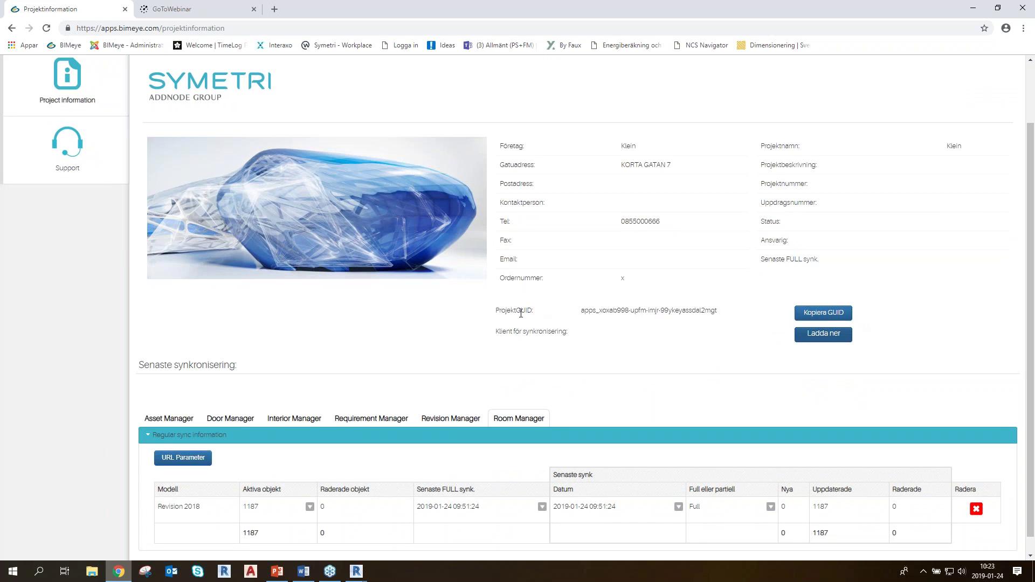
pyautogui.click(825, 317)
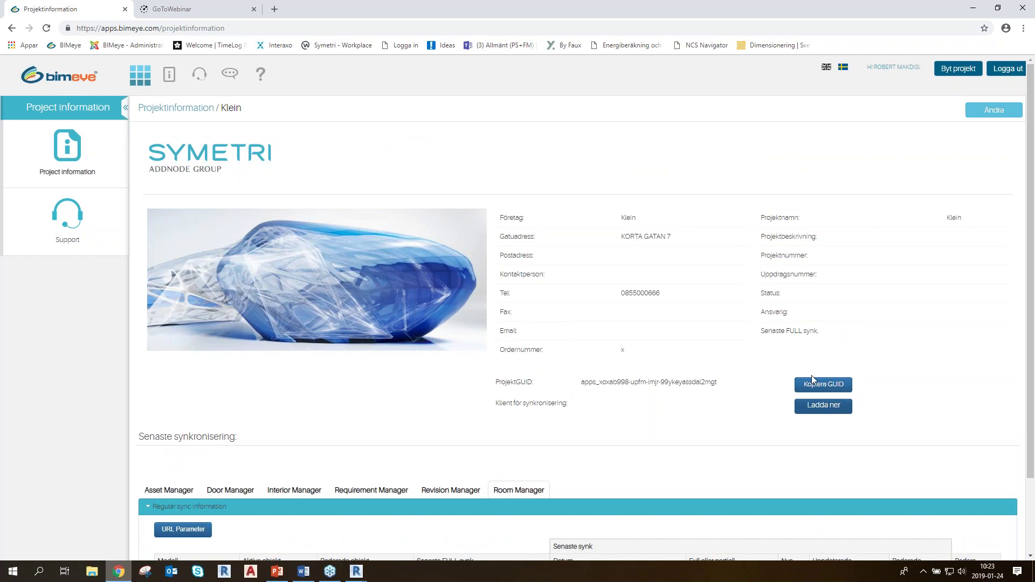
pyautogui.moveTo(723, 384); pyautogui.dragTo(591, 383)
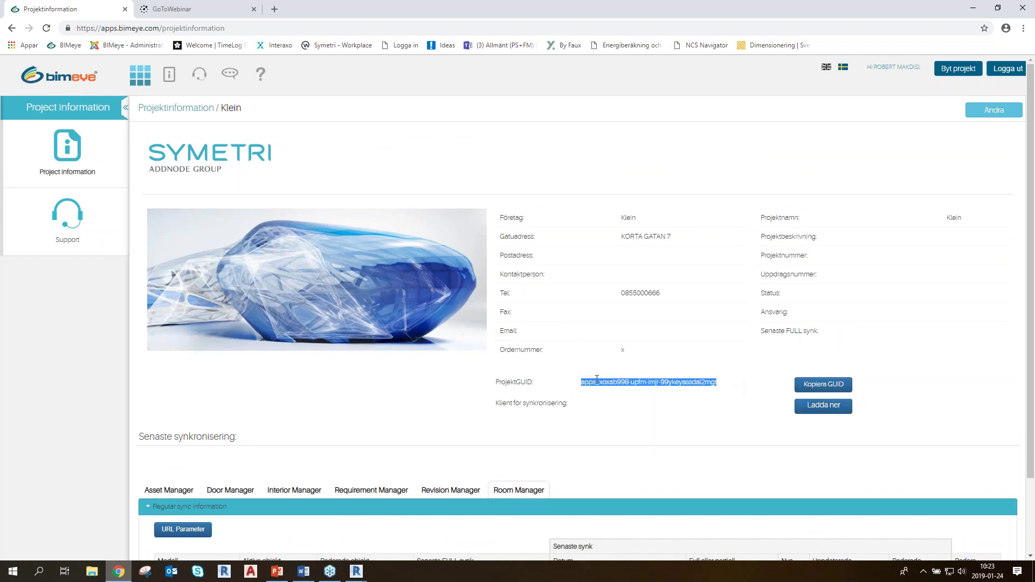
pyautogui.click(750, 376)
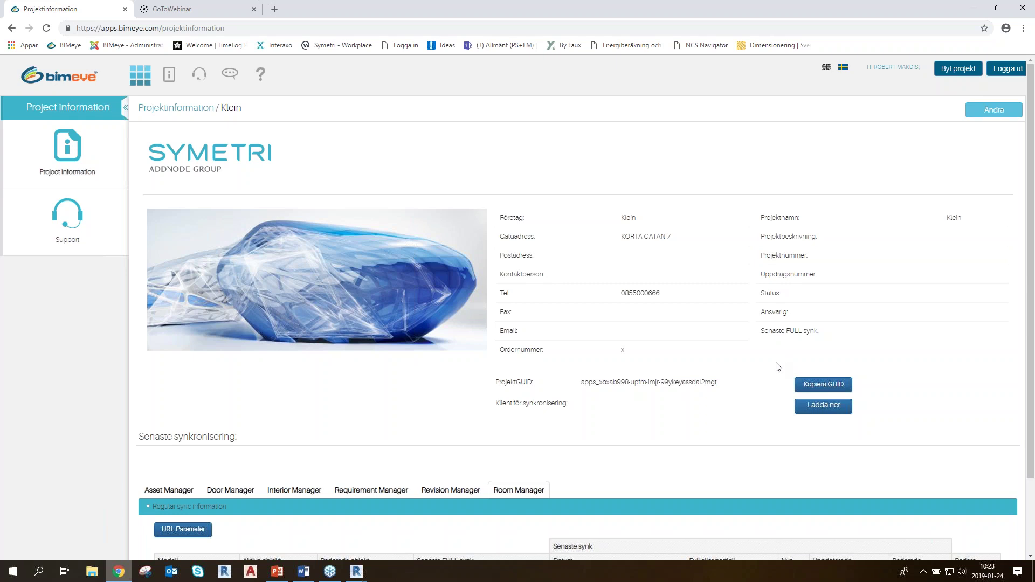
pyautogui.click(816, 388)
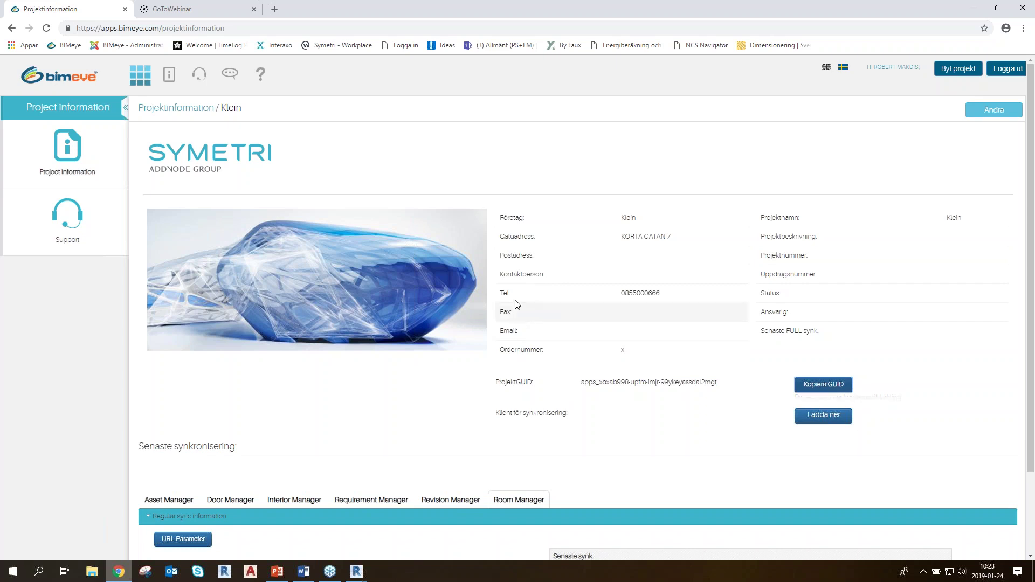
pyautogui.hotkey('alt', 'Tab')
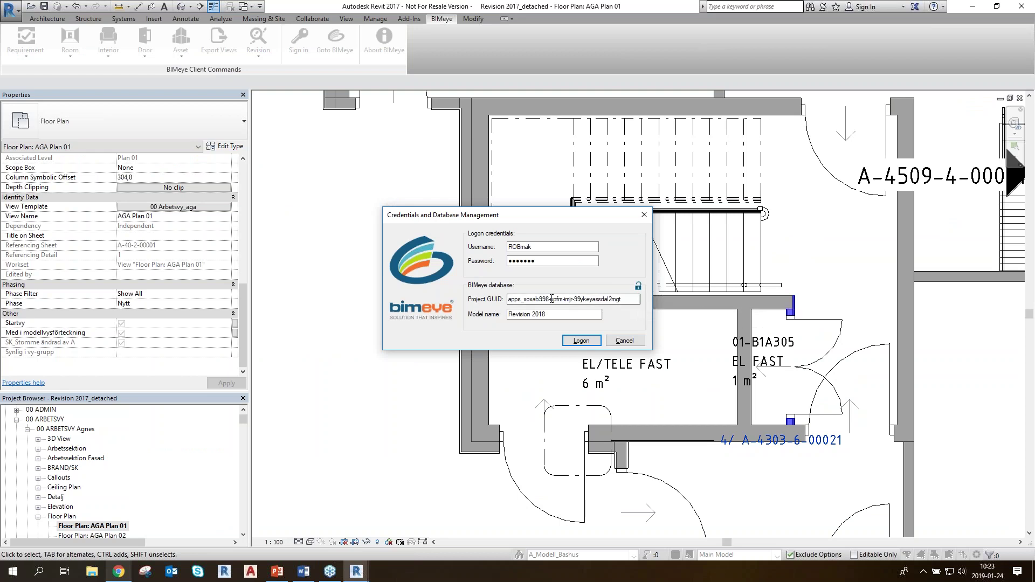
# Log on to BIMeye using the pasted Klein project GUID and model name Revision 2018
pyautogui.click(636, 298)
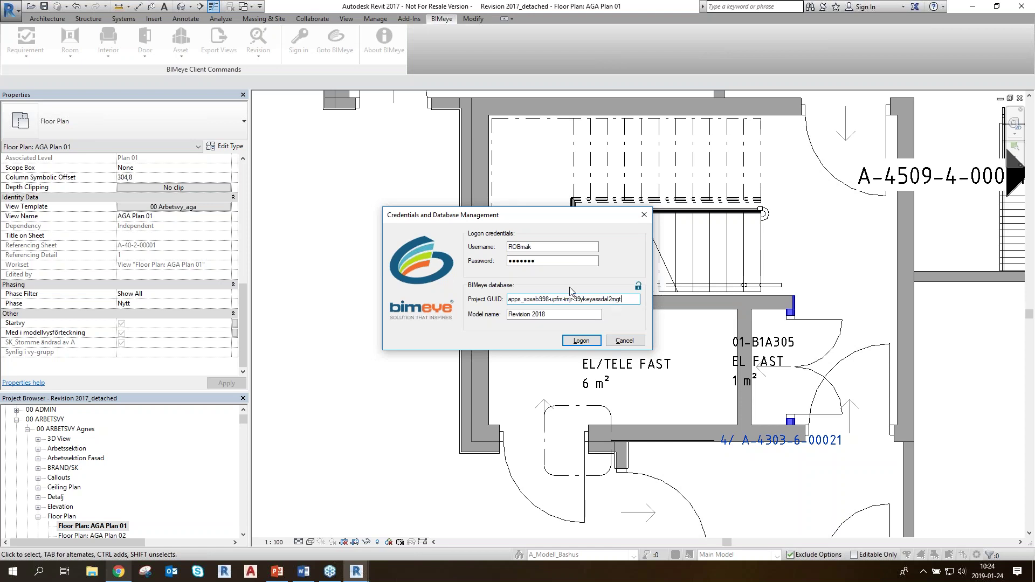
pyautogui.click(509, 315)
pyautogui.click(580, 340)
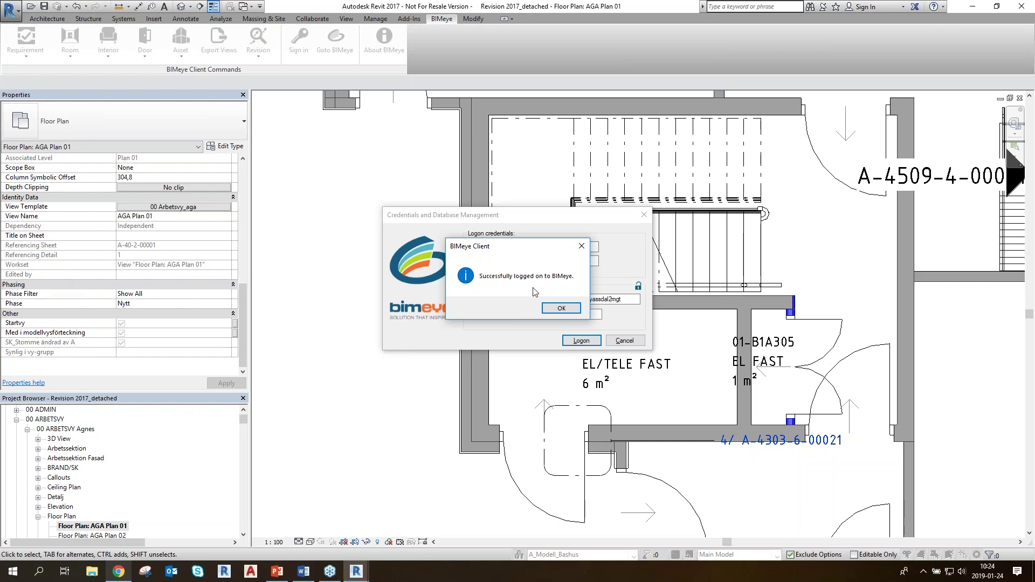
pyautogui.click(576, 310)
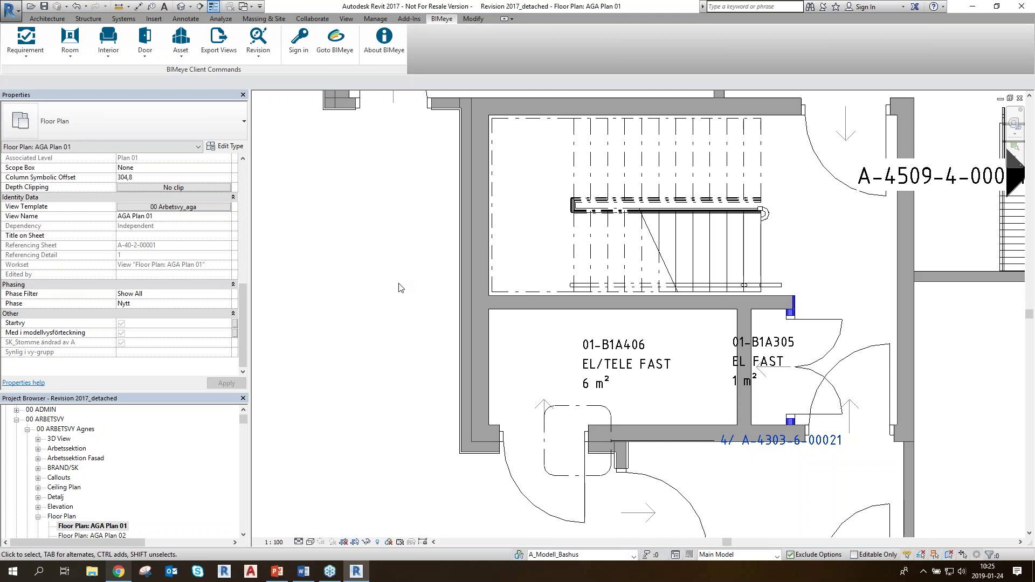
# Check Door, Interior, Requirement and Room Manager sync info, noting Revision 2018 with 1187 objects
pyautogui.click(118, 573)
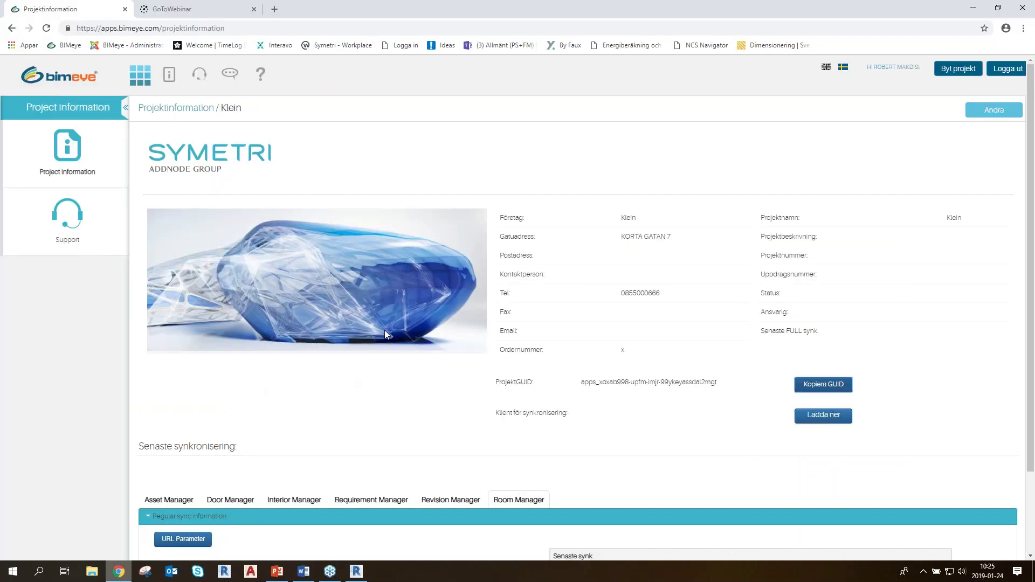
pyautogui.scroll(-2, 384, 332)
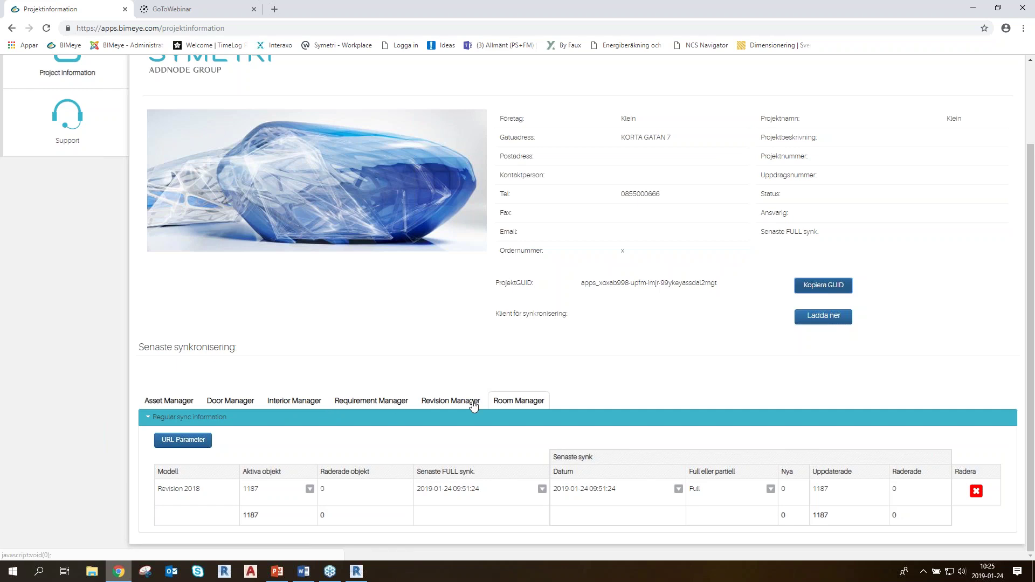
pyautogui.click(229, 402)
pyautogui.click(287, 396)
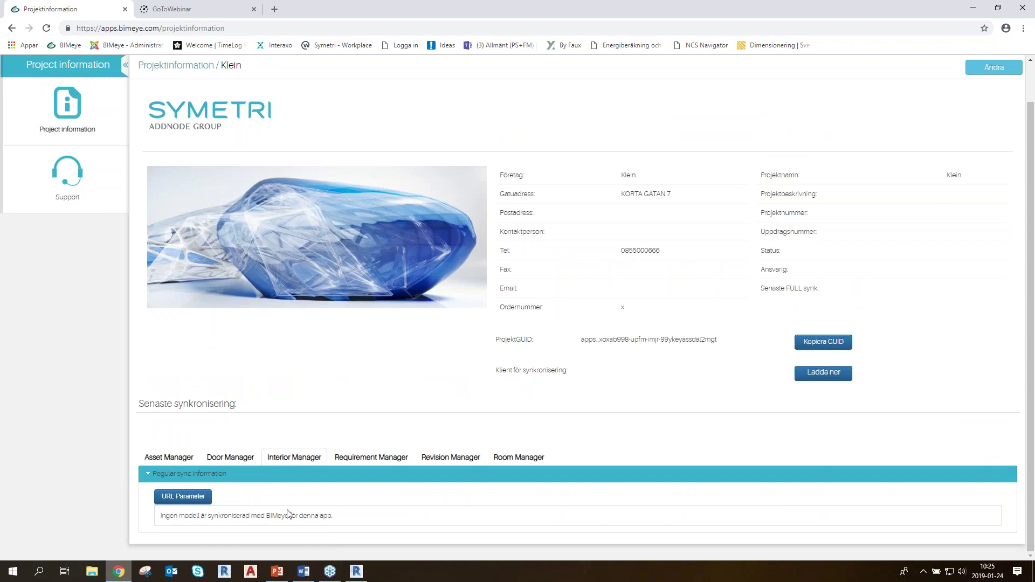
pyautogui.click(400, 462)
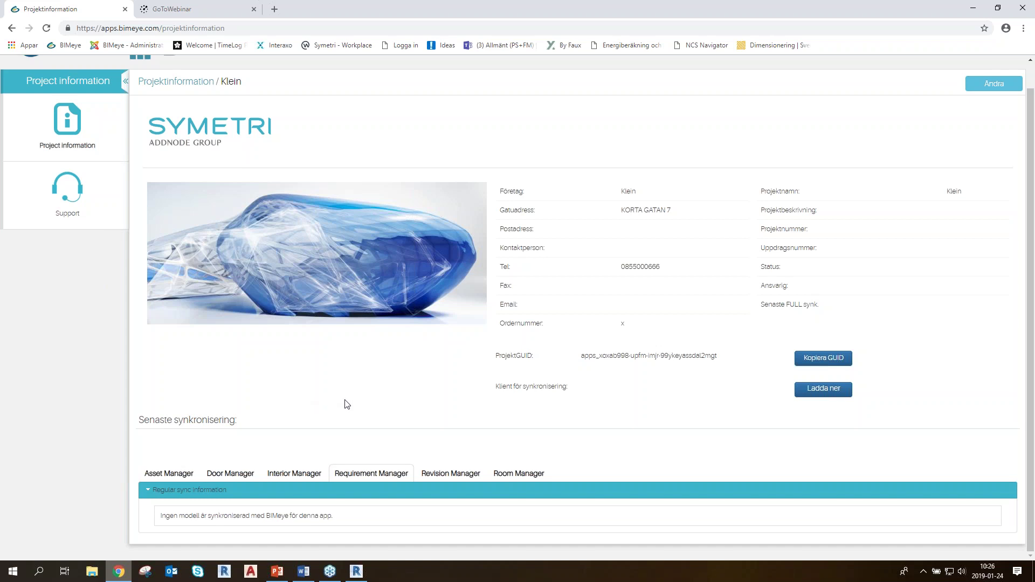
pyautogui.click(507, 475)
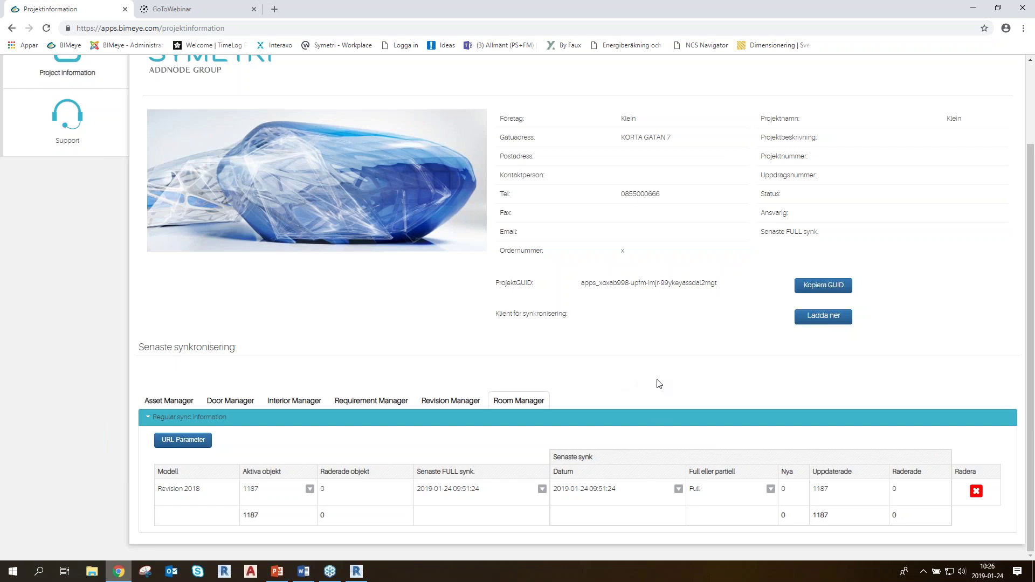
pyautogui.click(356, 574)
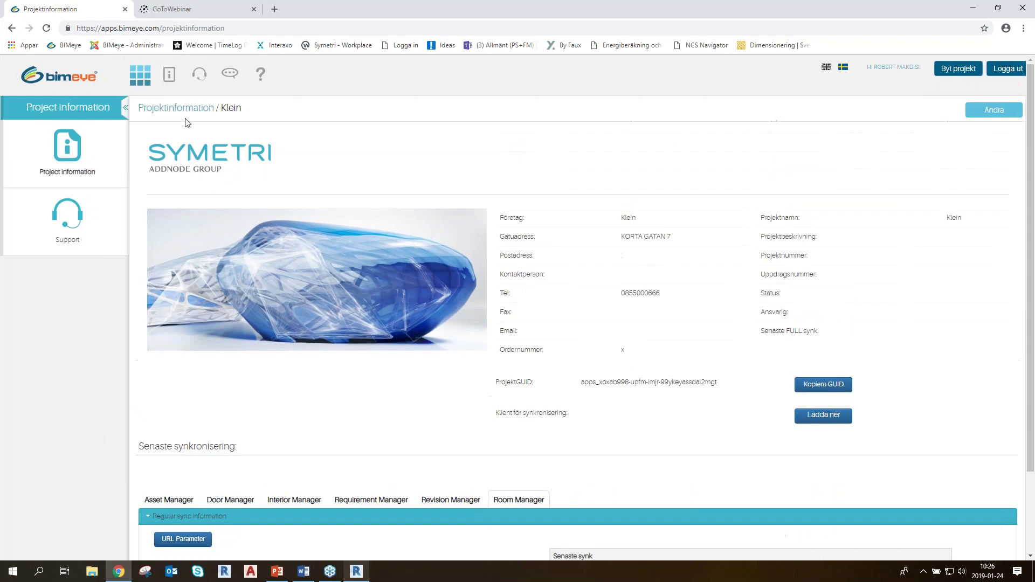
pyautogui.click(140, 81)
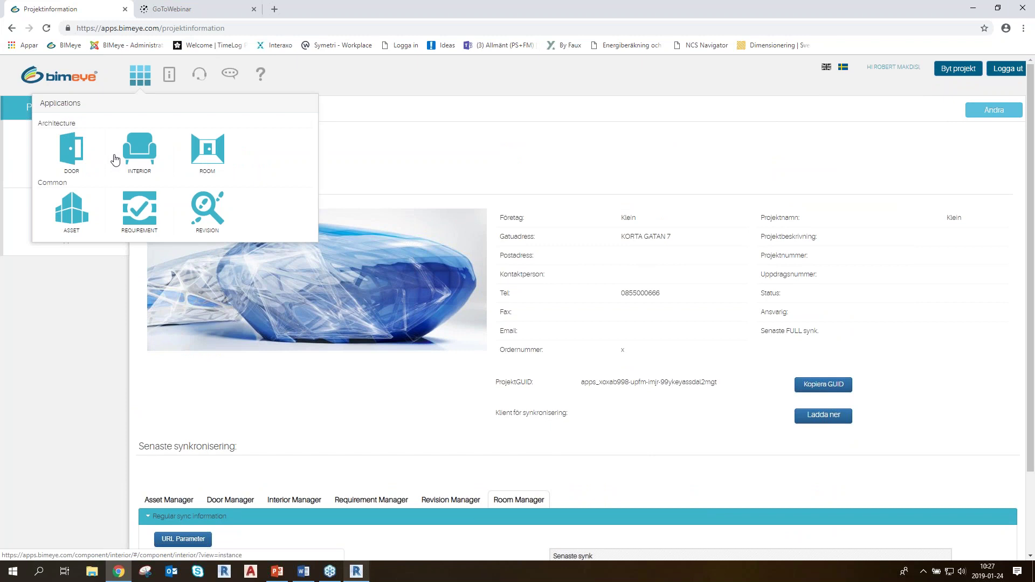
pyautogui.hotkey('alt', 'Tab')
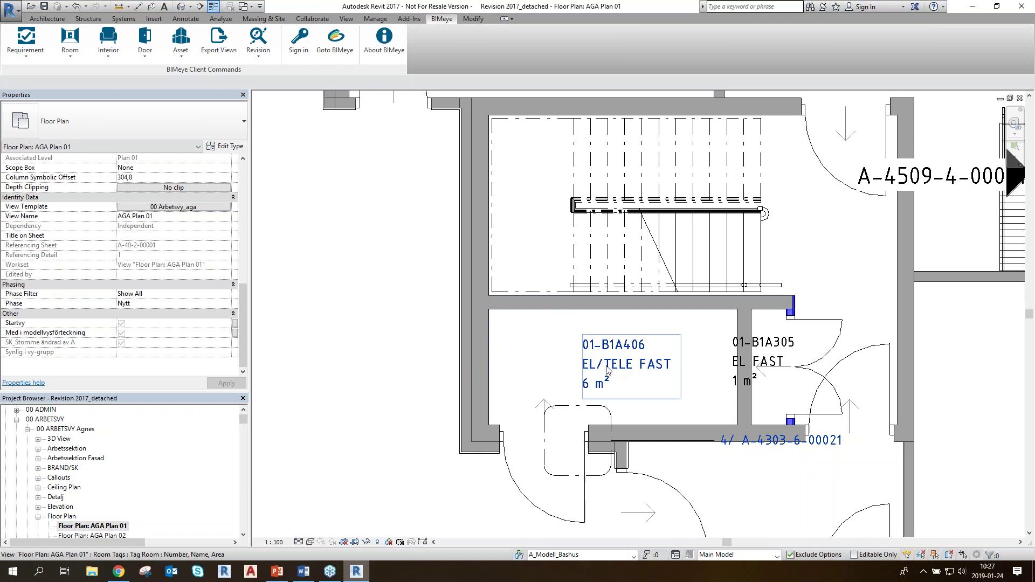
# Show the BIMeye Room dropdown's commands, including the one that synchronises all rooms
pyautogui.click(71, 57)
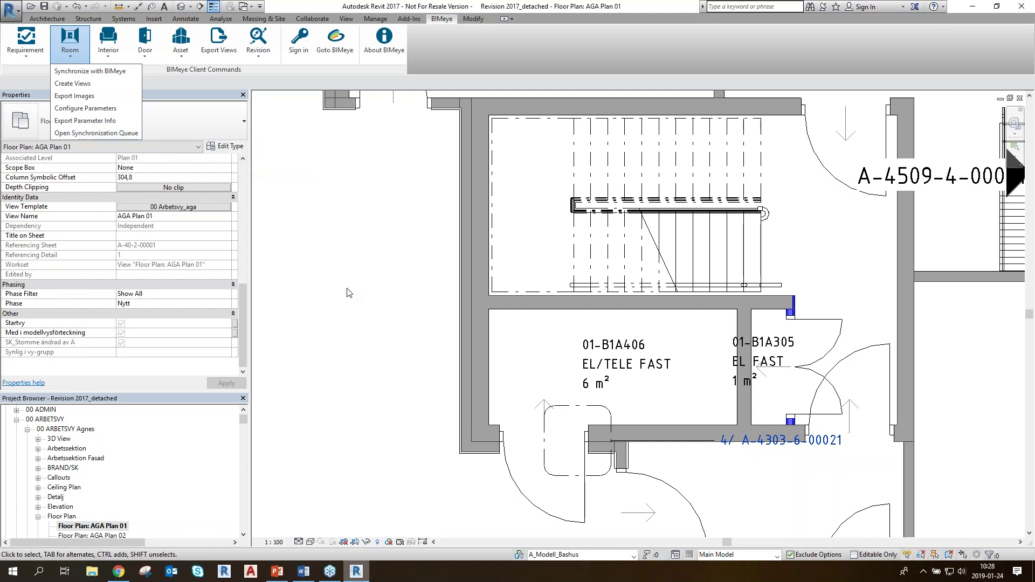
pyautogui.click(395, 311)
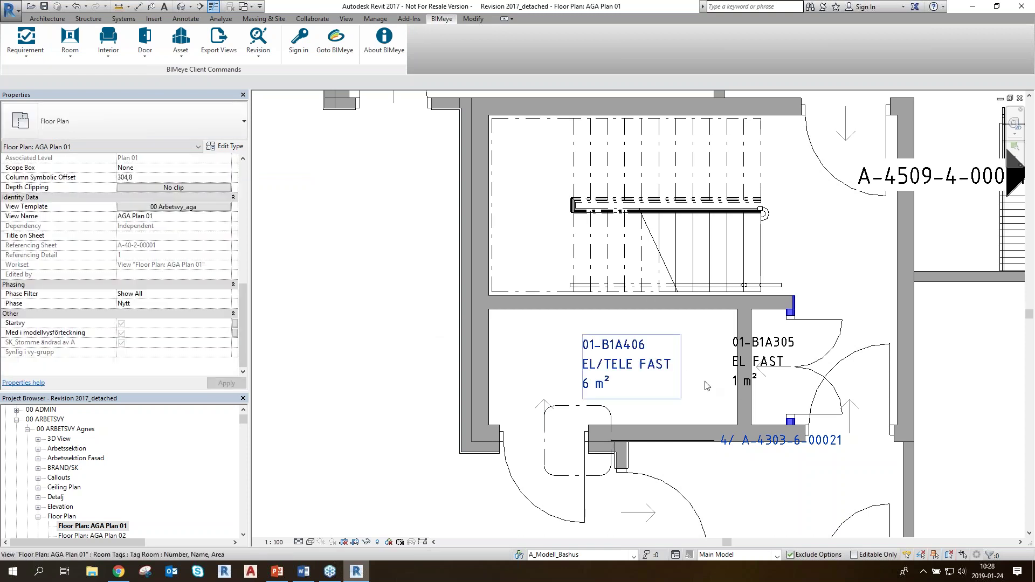
pyautogui.click(70, 48)
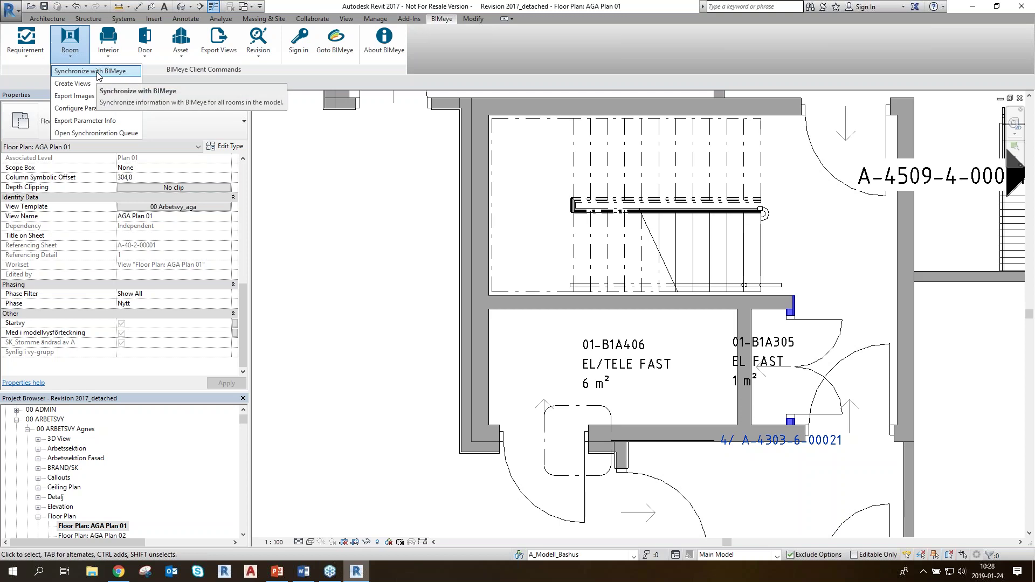
# Run the sync of all rooms with BIMeye, keeping upload to BIMeye enabled
pyautogui.click(91, 71)
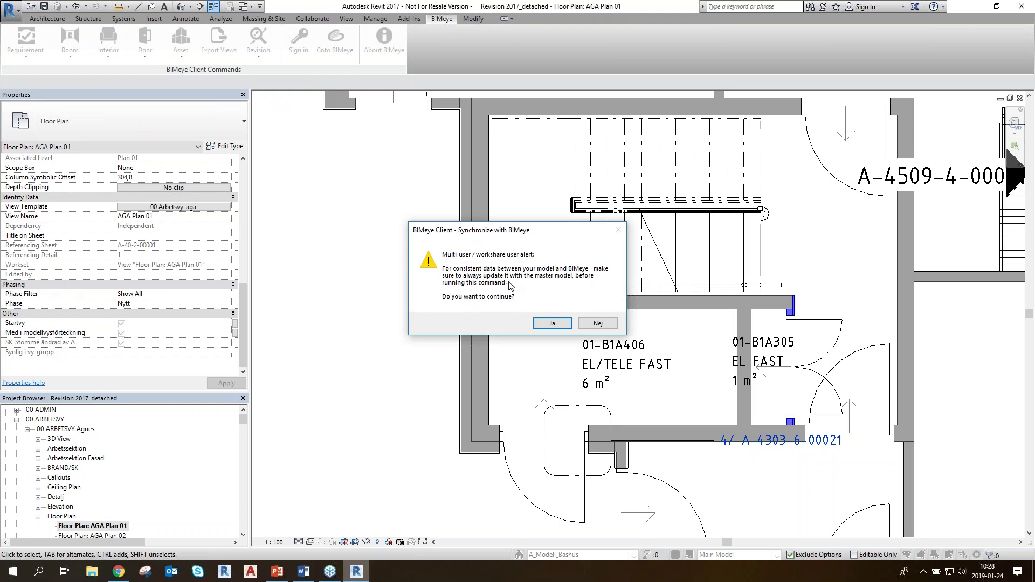
pyautogui.click(561, 325)
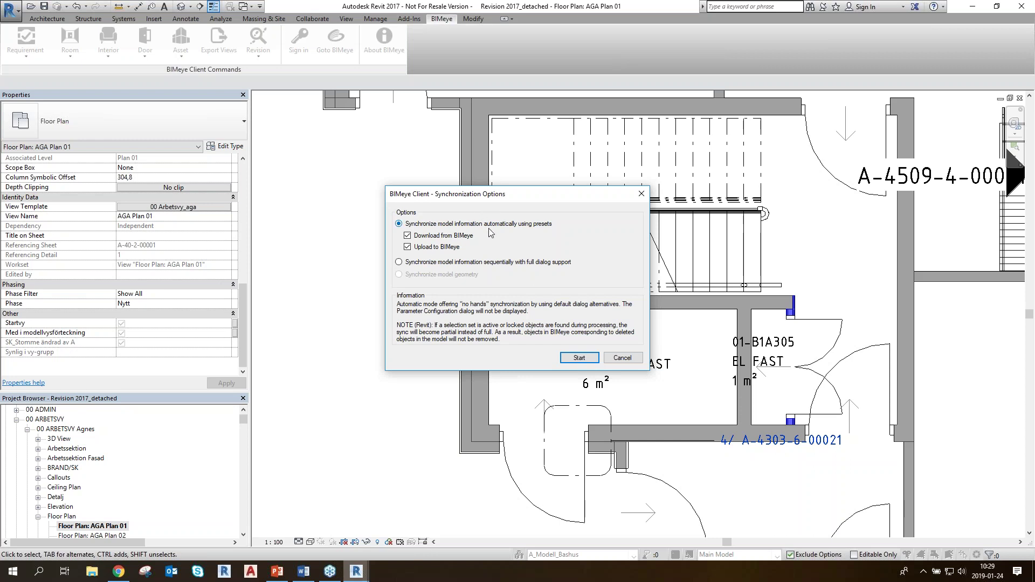
pyautogui.click(408, 247)
pyautogui.click(407, 247)
pyautogui.click(580, 359)
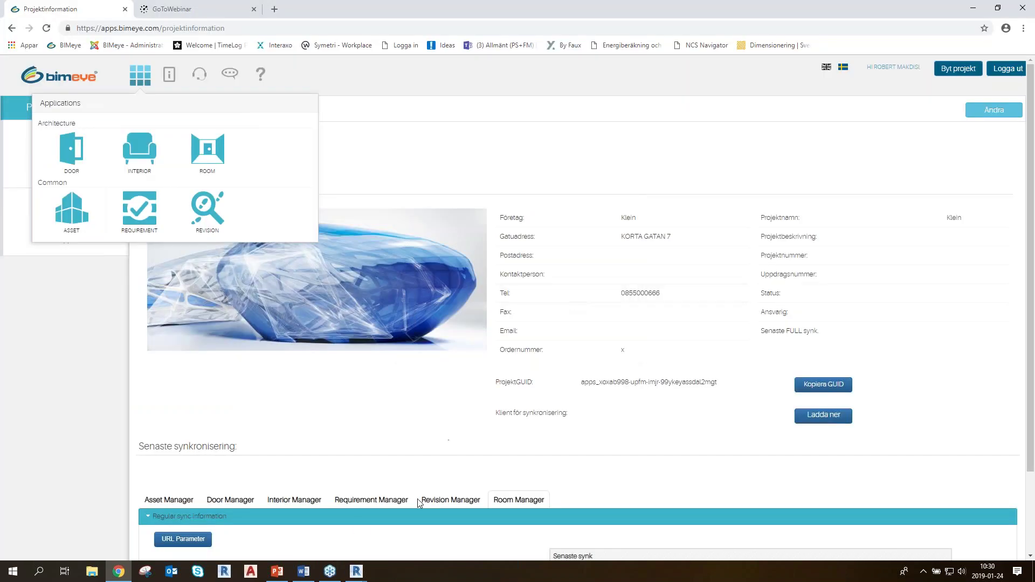
# Dismiss the failed autosave warning, review the updated instances in the sync report, and close it
pyautogui.click(356, 571)
pyautogui.click(393, 497)
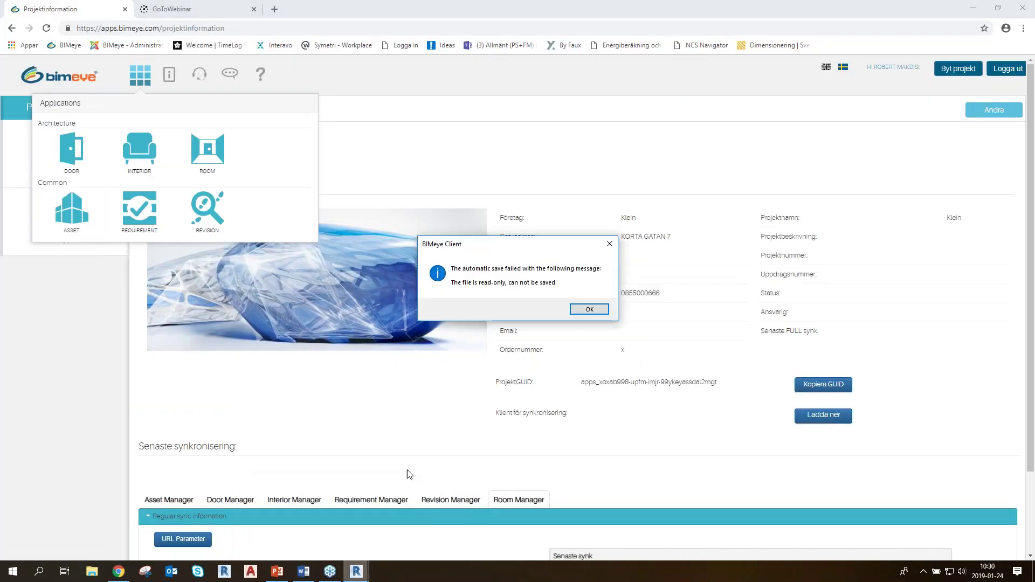
pyautogui.click(590, 308)
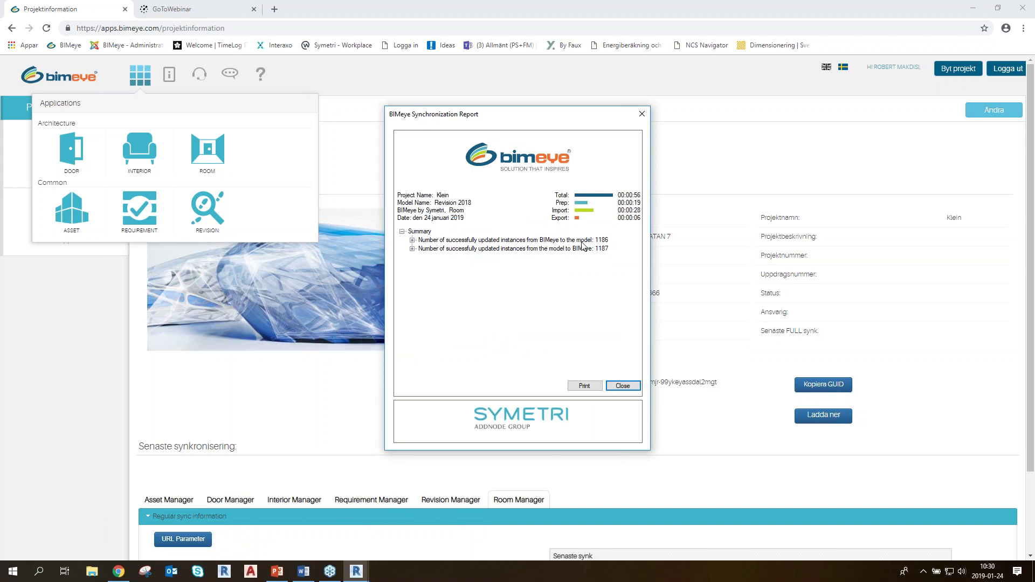
pyautogui.click(412, 249)
pyautogui.click(412, 240)
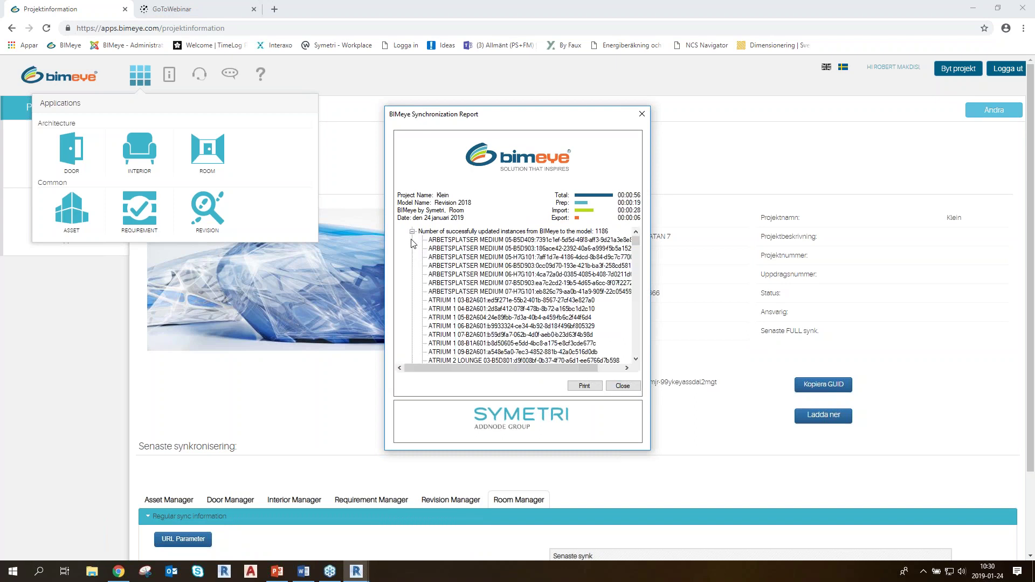
pyautogui.moveTo(636, 241); pyautogui.dragTo(636, 316)
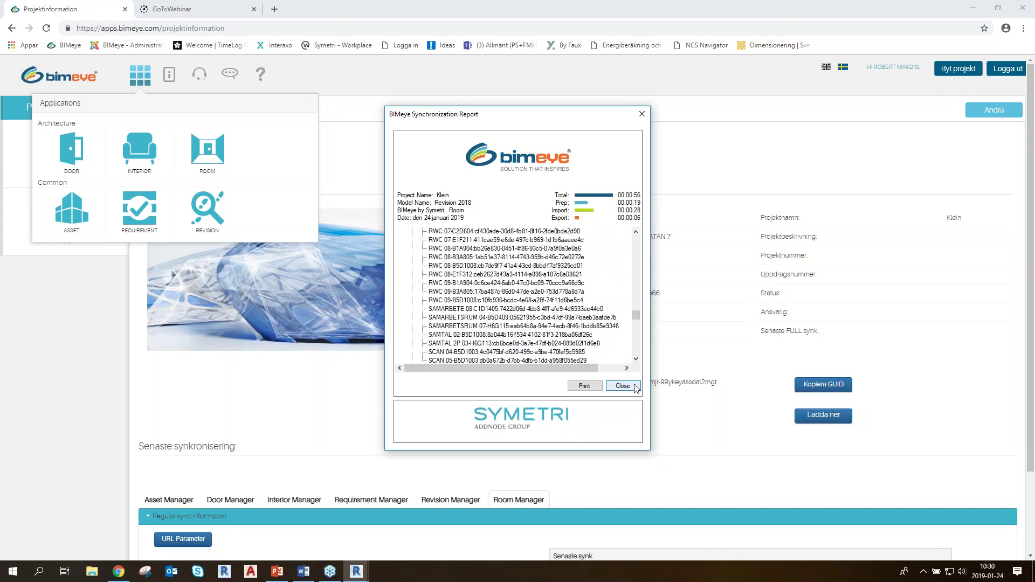
pyautogui.click(623, 385)
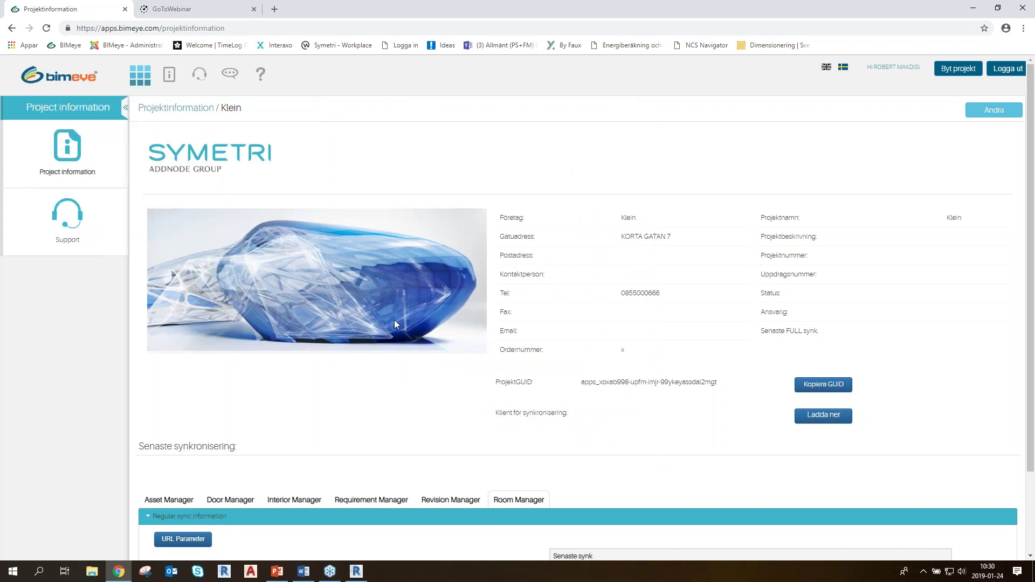
# Bring the Klein project information page in Chrome to the front
pyautogui.click(356, 571)
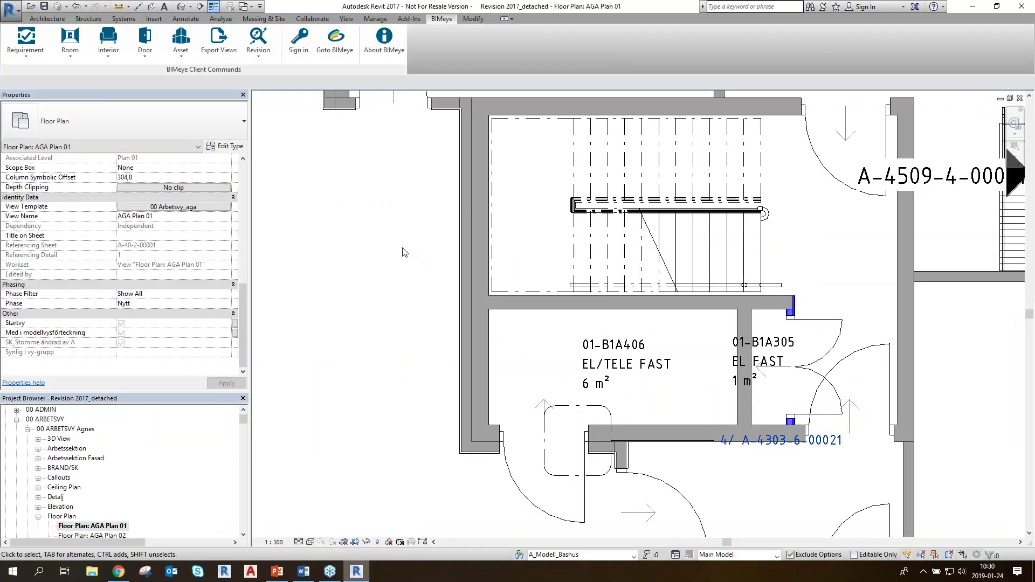
pyautogui.click(118, 571)
pyautogui.scroll(-2, 431, 292)
pyautogui.scroll(1, 368, 238)
pyautogui.scroll(1, 369, 240)
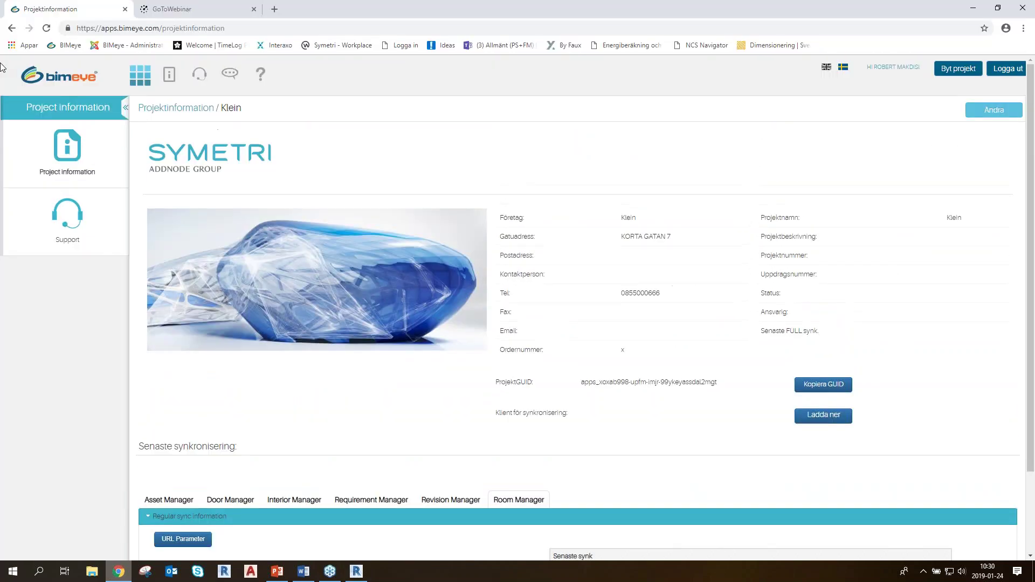
# Reload Klein's page, check Revision 2018's latest full sync in the Room Manager table, and list the applications
pyautogui.click(47, 28)
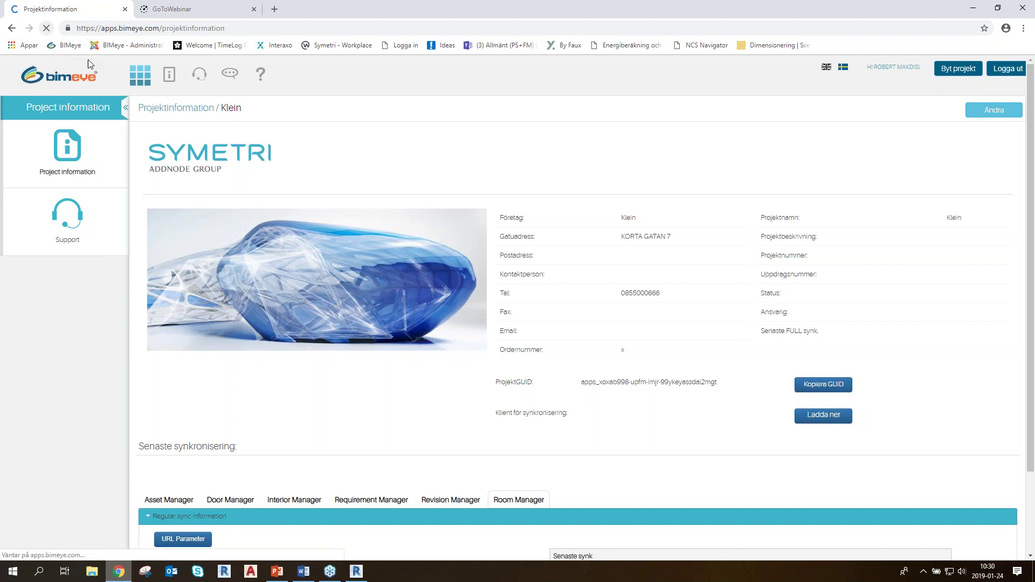
pyautogui.scroll(-2, 409, 284)
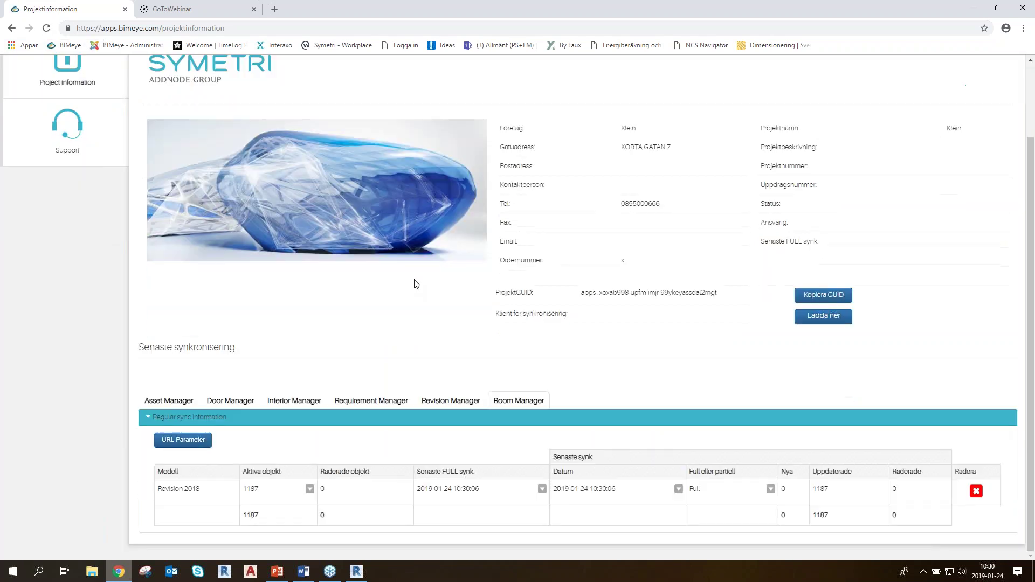
pyautogui.click(520, 409)
pyautogui.scroll(2, 231, 432)
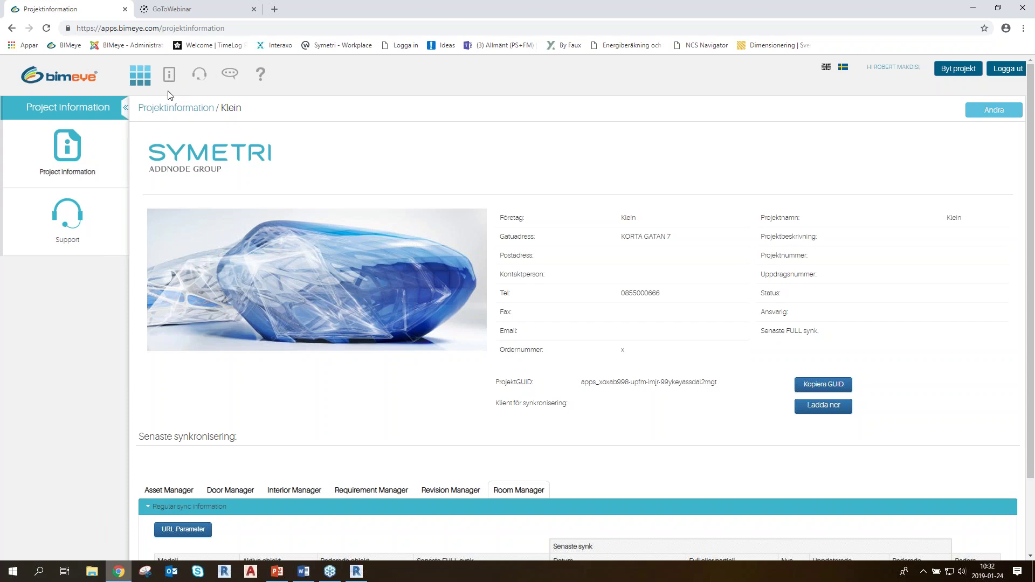
pyautogui.click(141, 76)
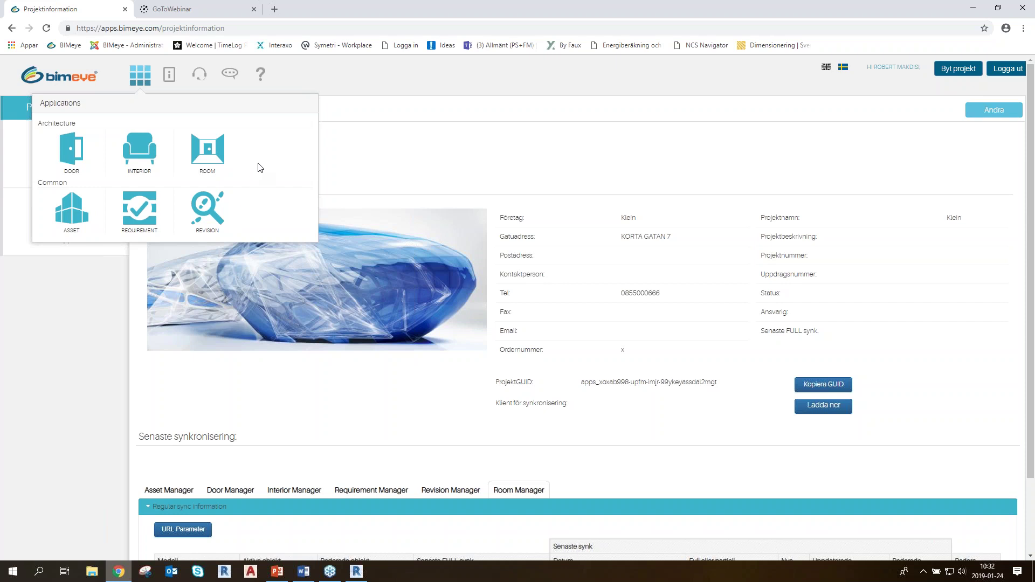
# Choose ROOM from the Applications list, choosing it again after the start page loads
pyautogui.click(207, 154)
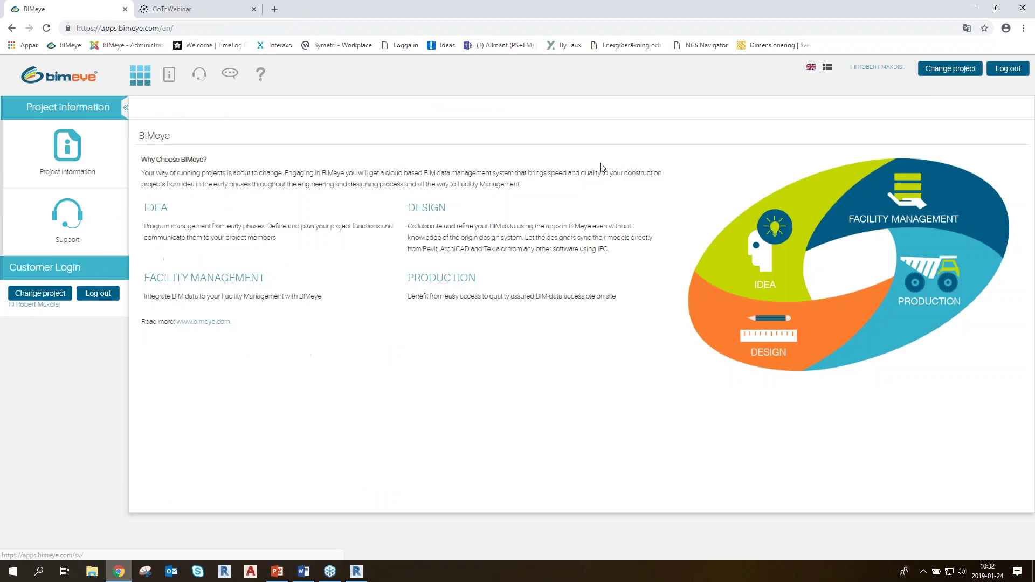
pyautogui.click(146, 87)
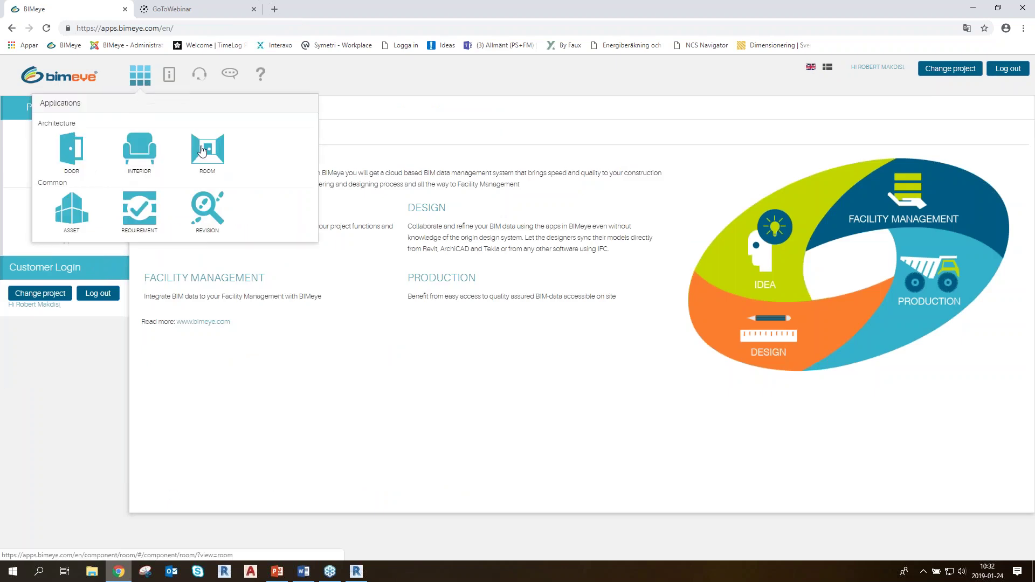
pyautogui.click(217, 169)
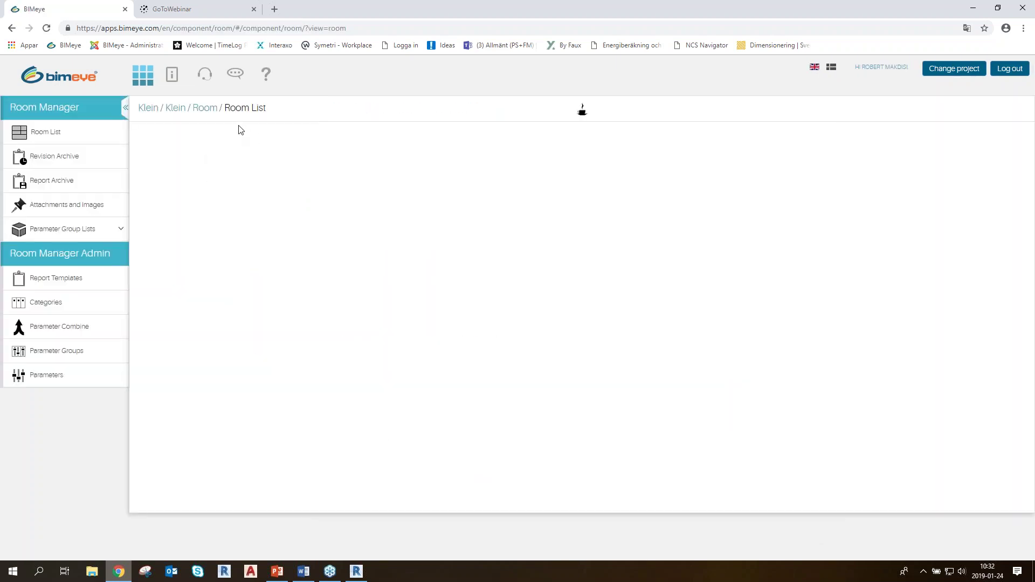
# Wait on Klein's Room List page for its 1187-room table to load
pyautogui.click(587, 119)
pyautogui.press('ctrl')
pyautogui.press('ctrl')
pyautogui.press('ctrl')
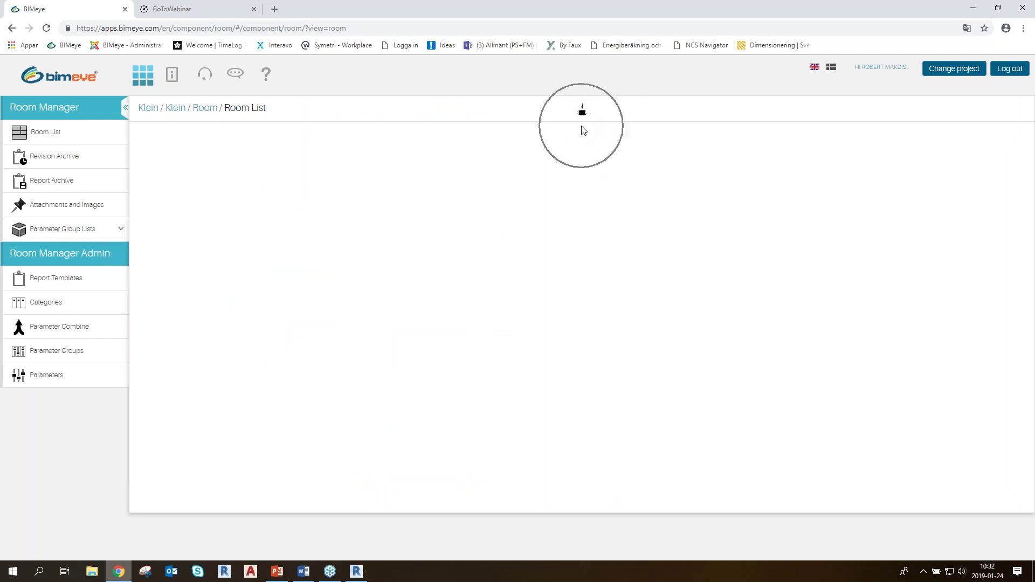
pyautogui.press('ctrl')
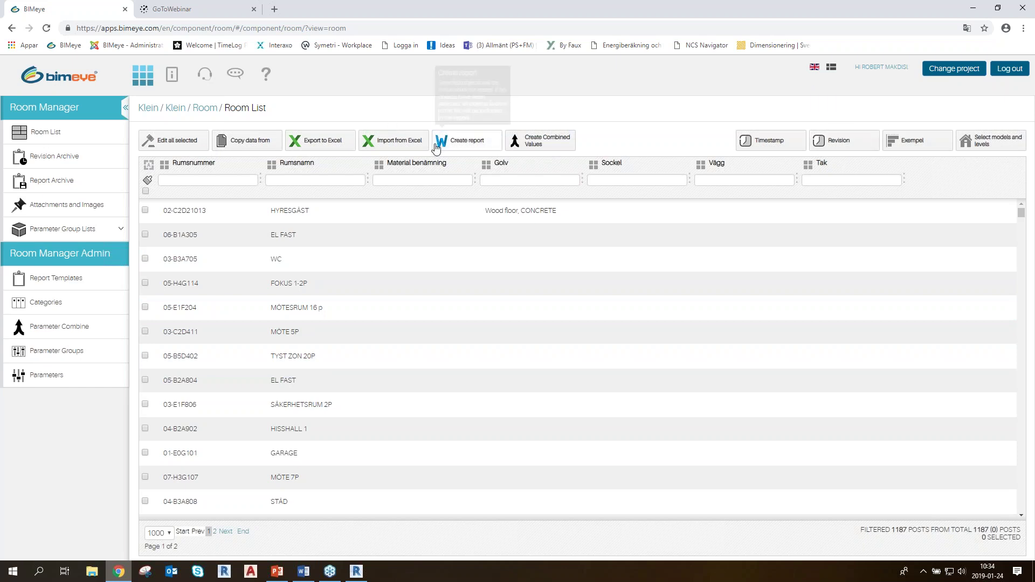
# Select all Revision 2018 levels except Plan 03, 05, 07 and 09, and save the floor filter
pyautogui.click(994, 142)
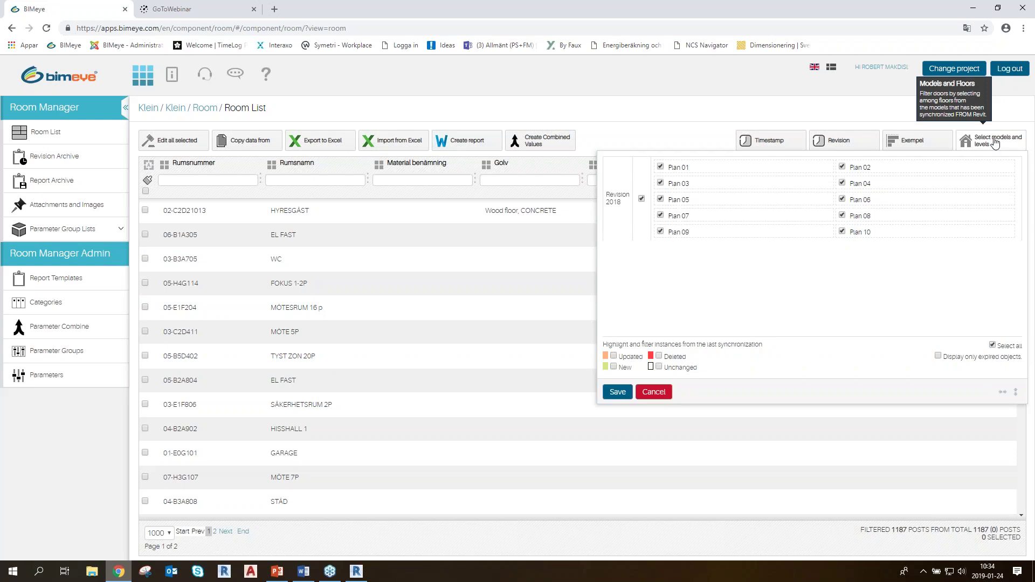
pyautogui.click(617, 391)
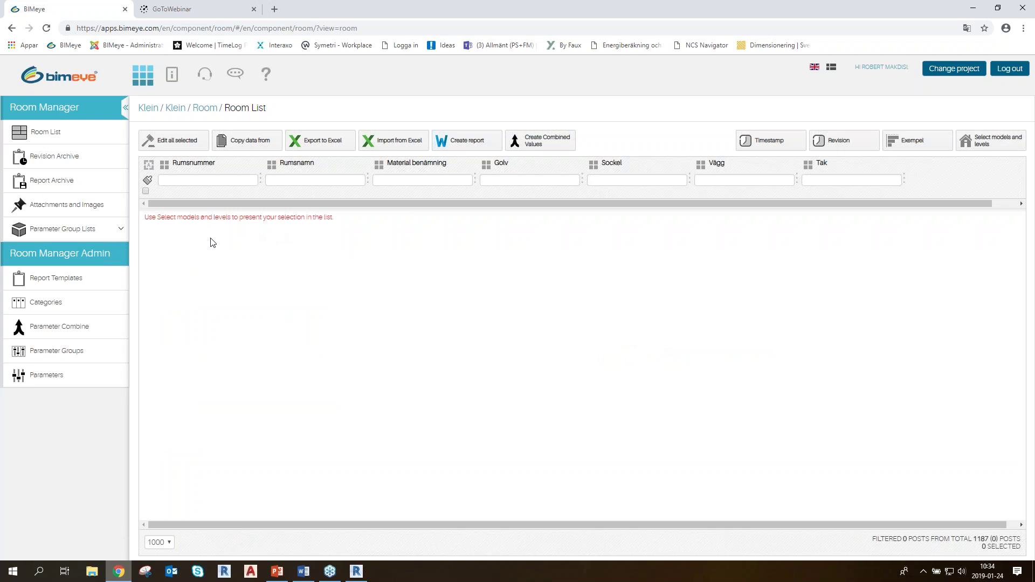
pyautogui.click(993, 148)
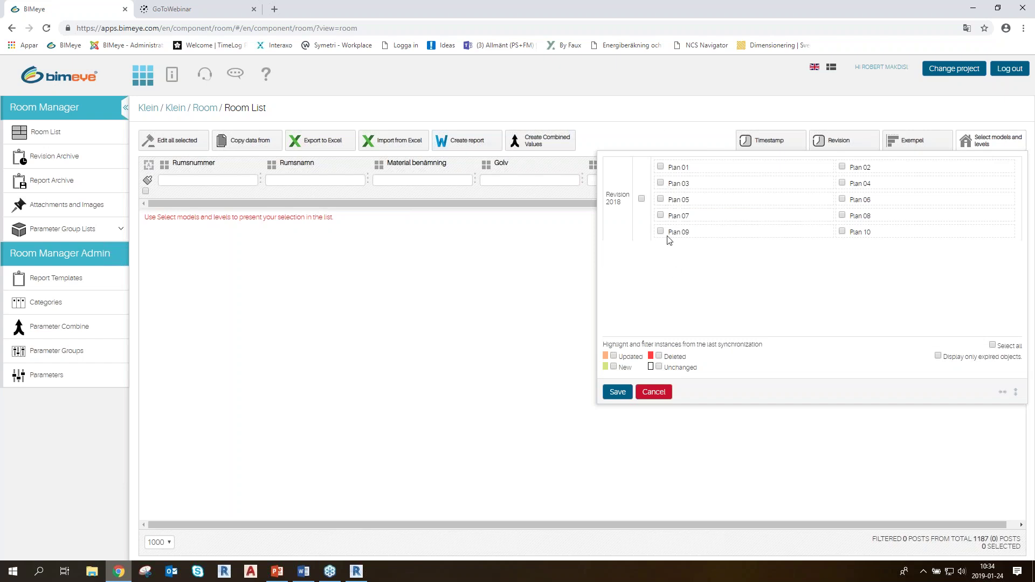
pyautogui.click(643, 199)
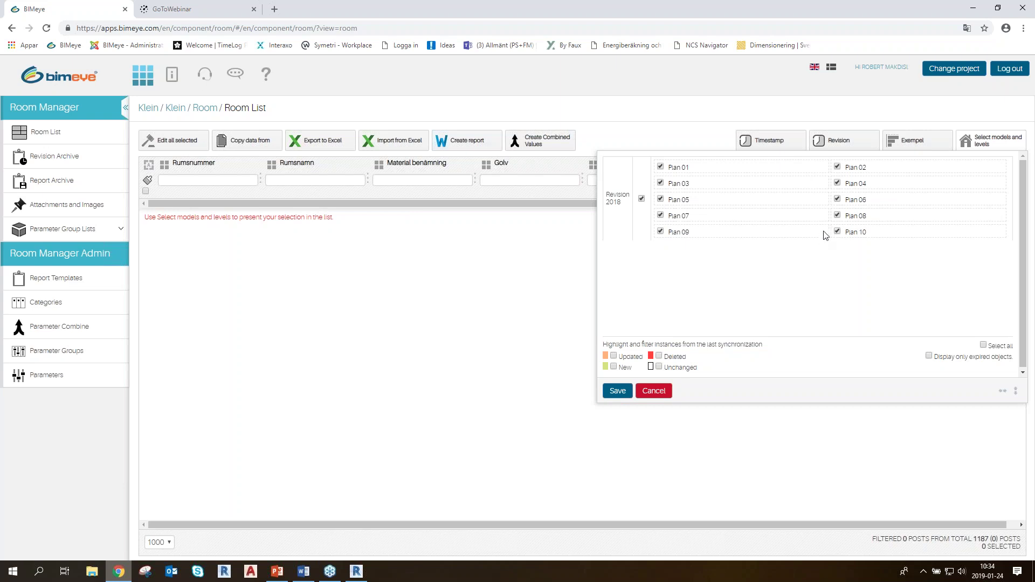
pyautogui.click(660, 182)
pyautogui.click(661, 200)
pyautogui.click(660, 215)
pyautogui.click(661, 232)
pyautogui.click(617, 391)
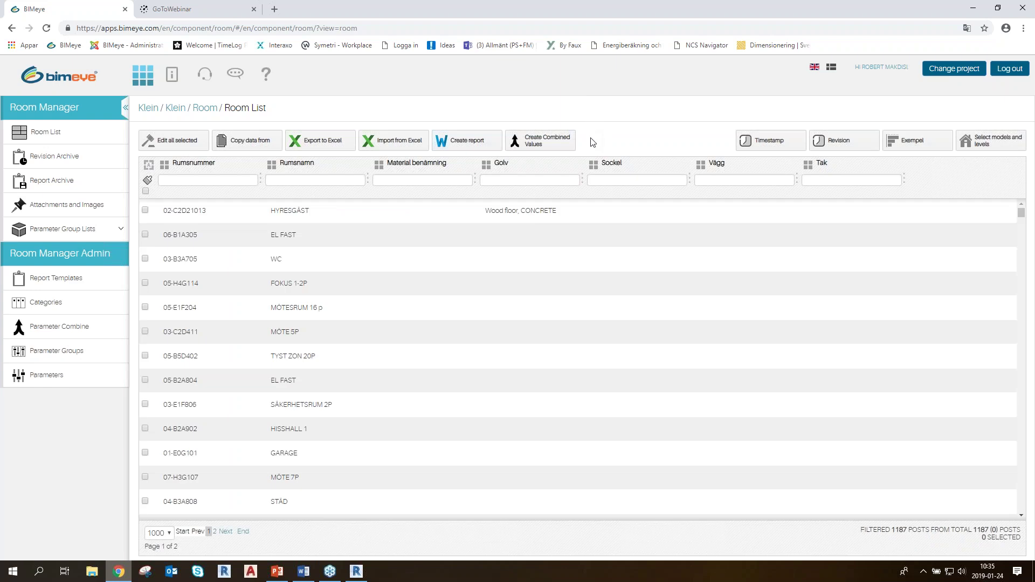
# Add a new column preset in the Room List column settings and type its name
pyautogui.click(934, 144)
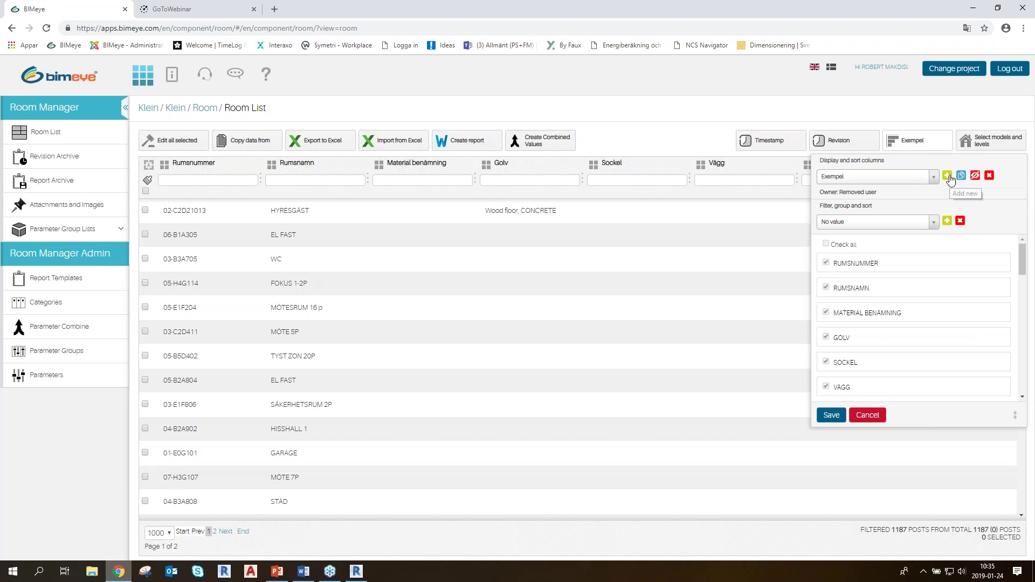
pyautogui.click(948, 177)
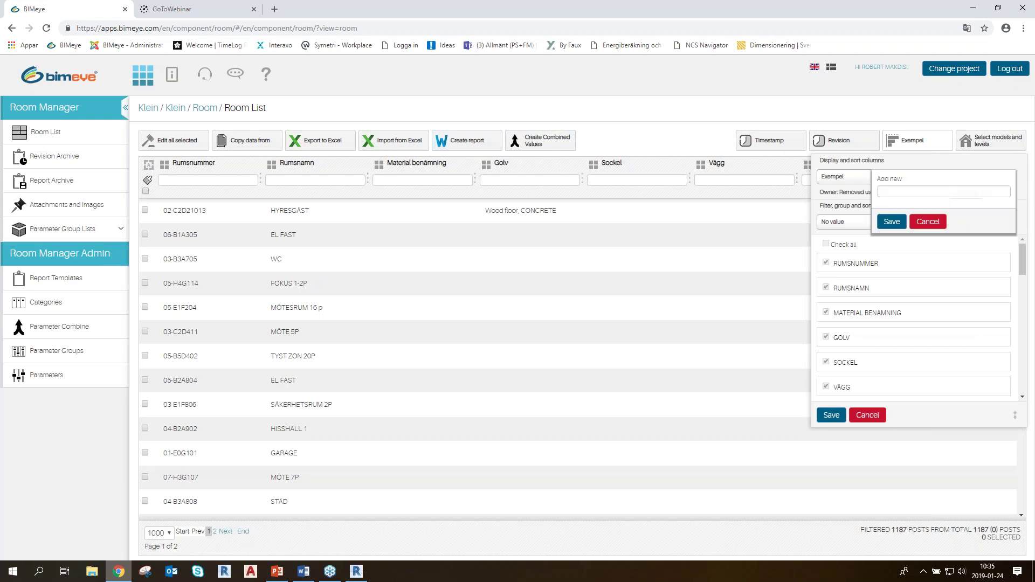
pyautogui.click(908, 192)
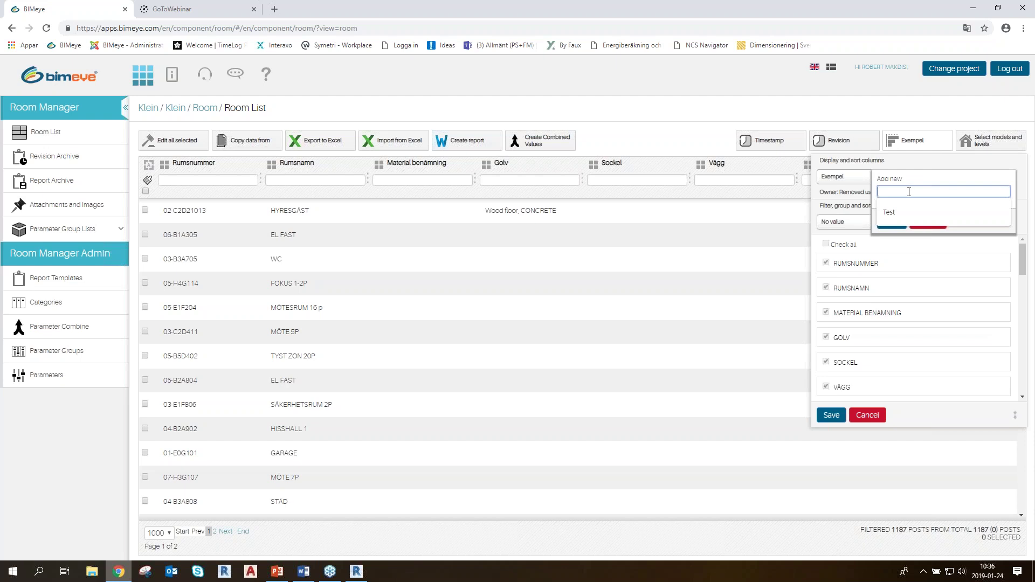
pyautogui.click(909, 192)
pyautogui.write('ROBERT')
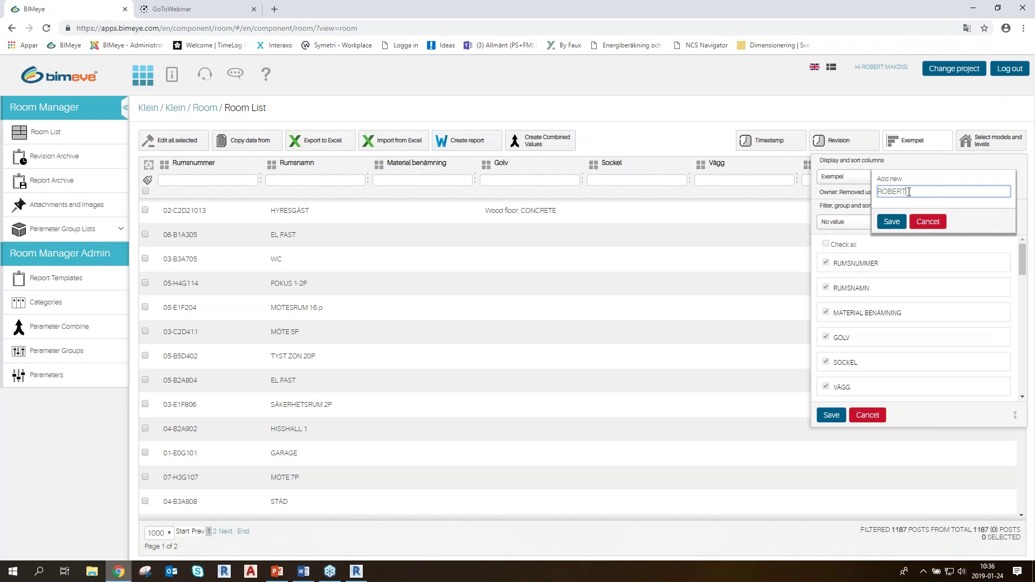
pyautogui.click(893, 222)
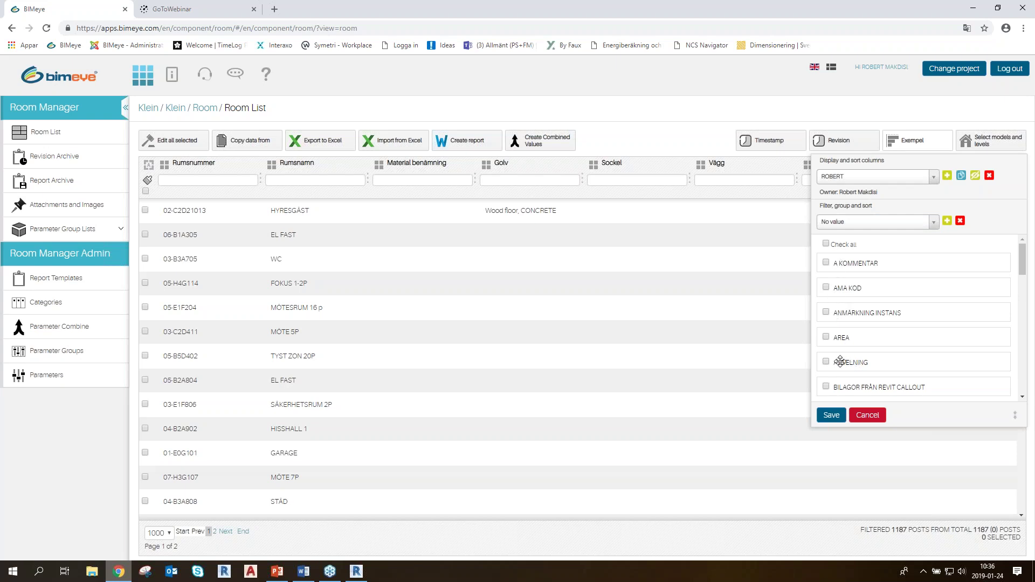
pyautogui.click(826, 245)
pyautogui.click(826, 287)
pyautogui.click(826, 312)
pyautogui.moveTo(876, 313); pyautogui.dragTo(874, 286)
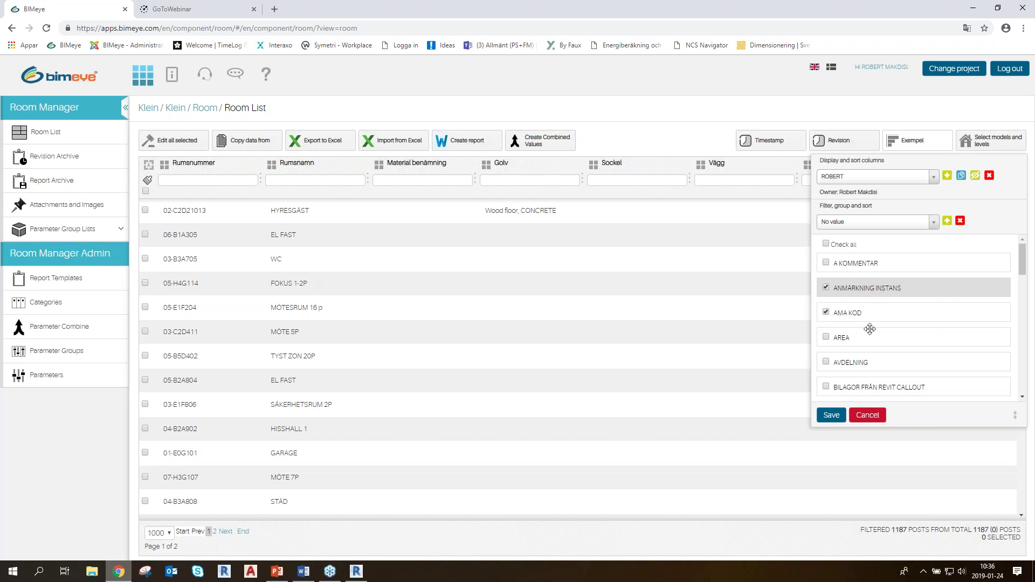
pyautogui.click(874, 415)
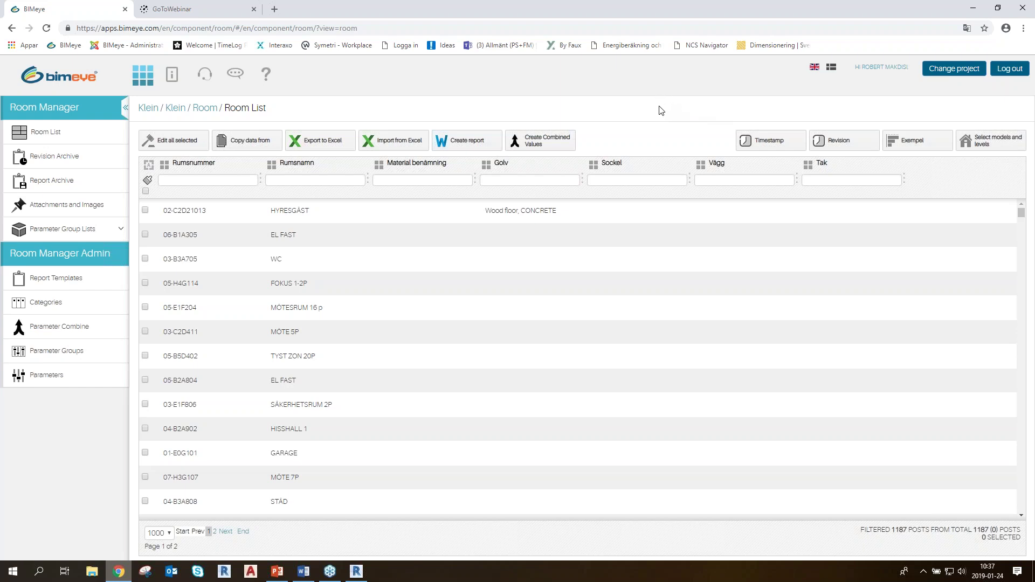
# Tick rooms 02-C2D21013, 06-B1A305 and 03-B3A705, then open Edit all selected
pyautogui.click(477, 143)
pyautogui.click(145, 210)
pyautogui.click(145, 234)
pyautogui.click(145, 259)
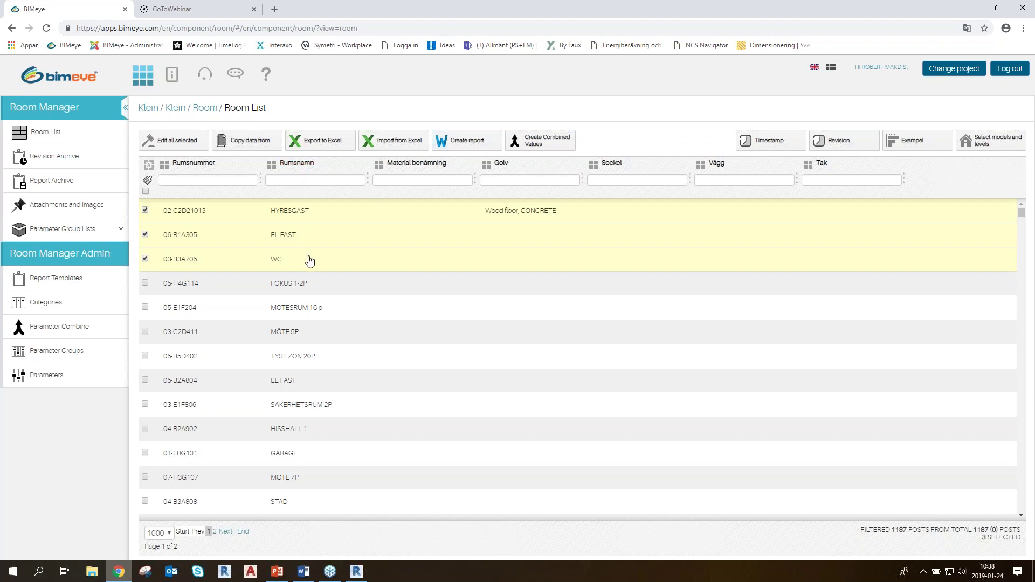
pyautogui.click(183, 142)
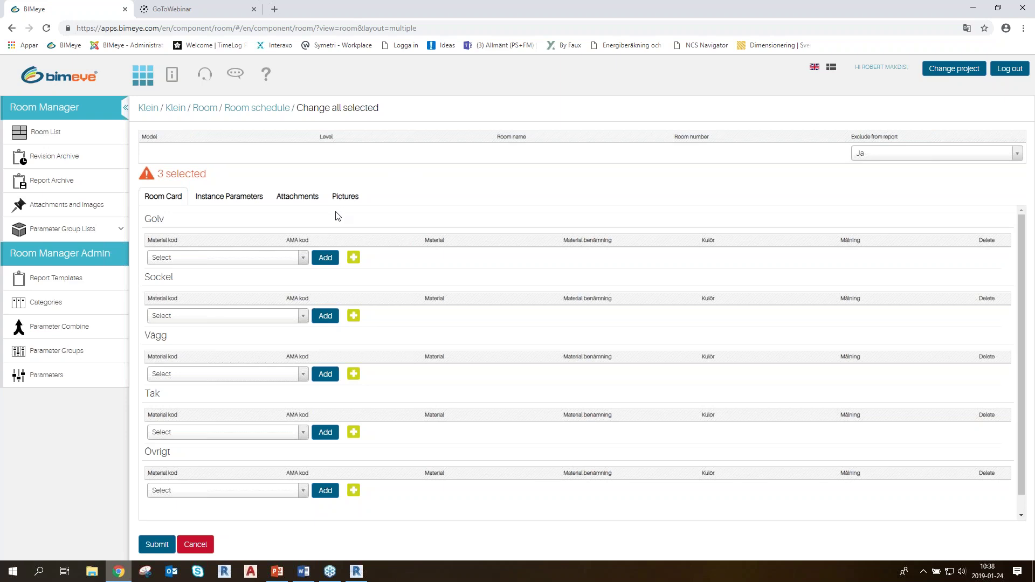
# Cancel the Change all selected form to go back to the Room List
pyautogui.click(195, 544)
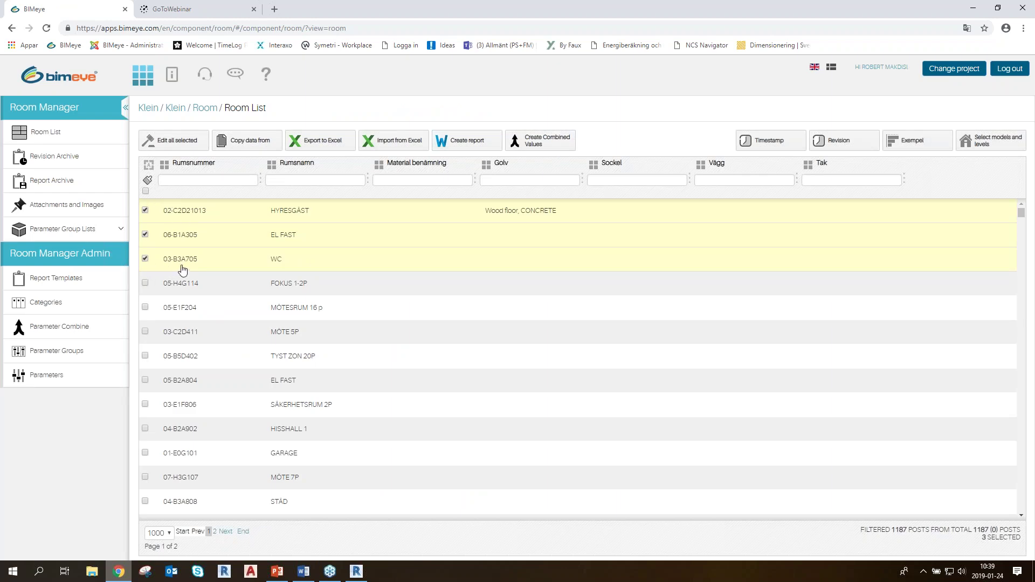
# Untick rooms 02-C2D21013, 06-B1A305 and 03-B3A705 in the Room List
pyautogui.click(145, 210)
pyautogui.click(145, 234)
pyautogui.click(145, 258)
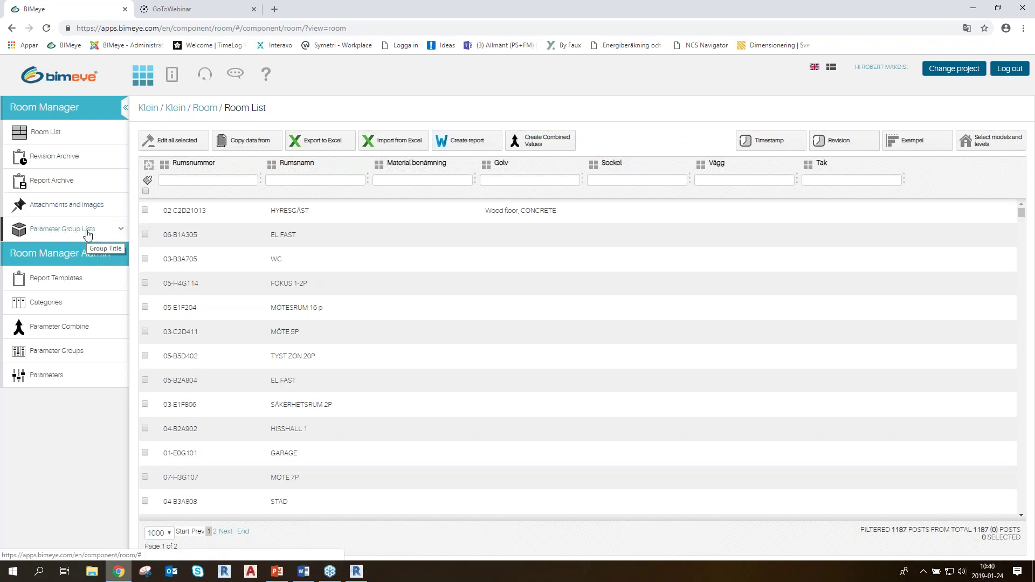
pyautogui.click(122, 231)
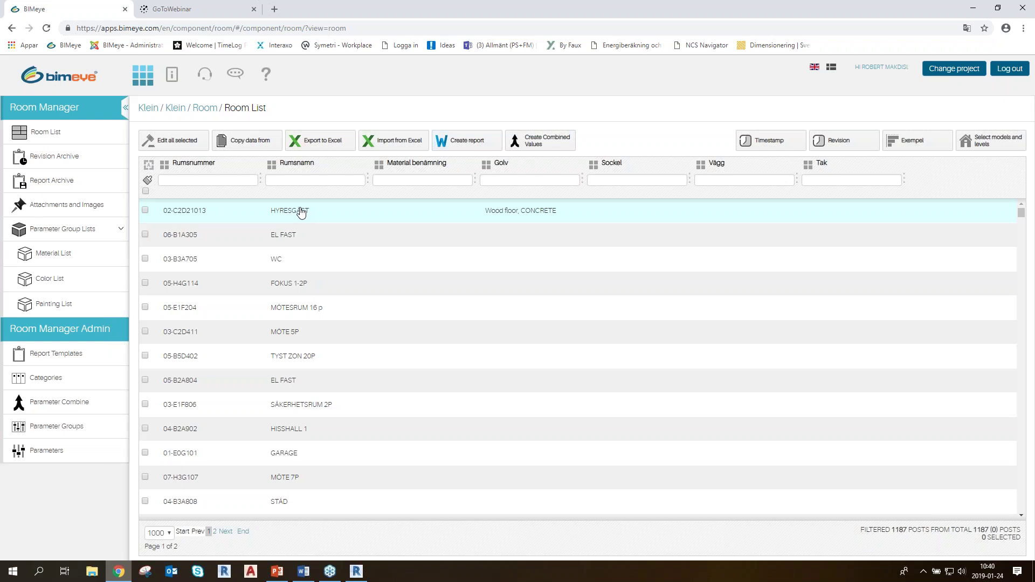
pyautogui.click(121, 232)
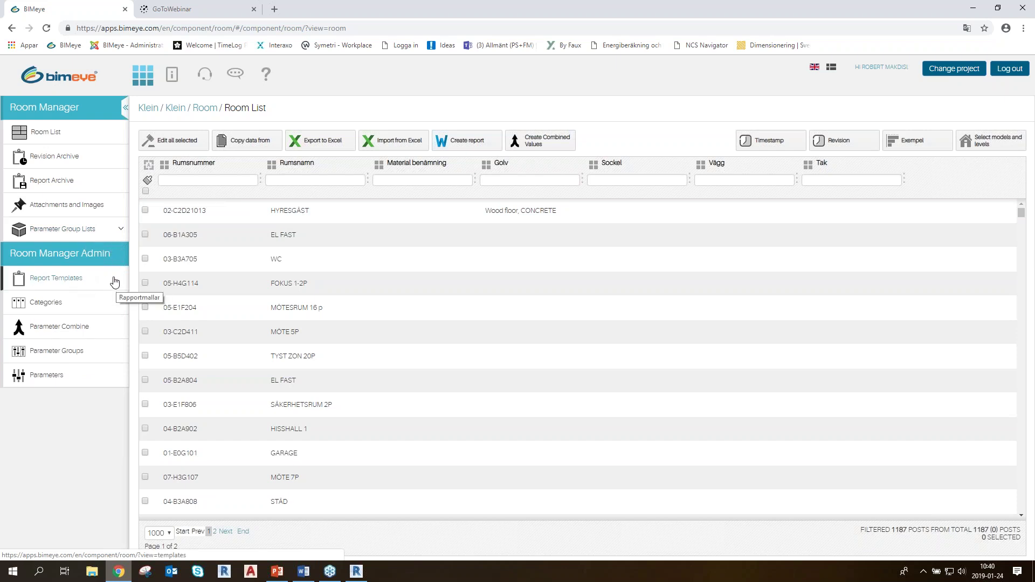
# Open Report Templates, then start adding a new template and cancel it
pyautogui.click(80, 281)
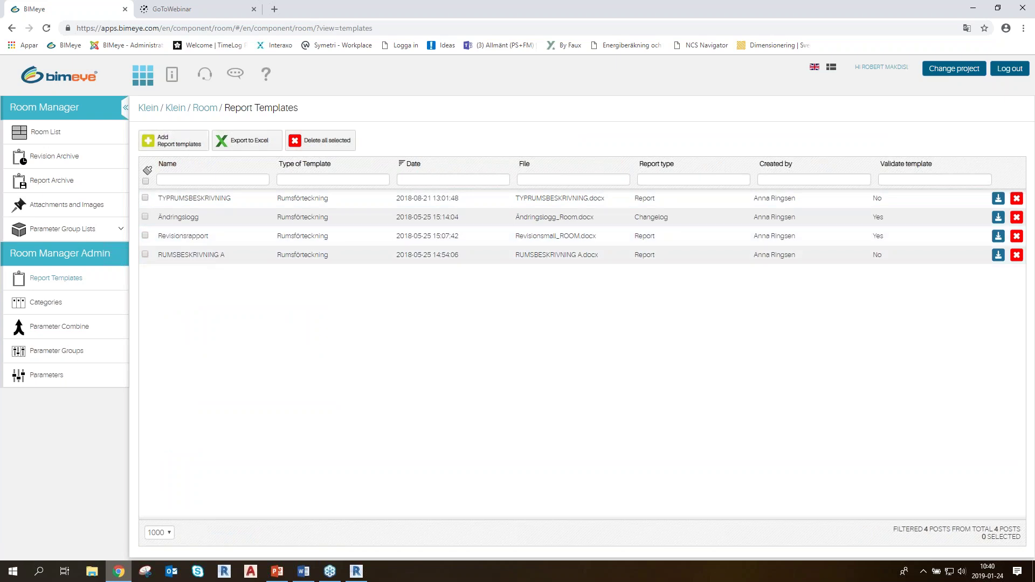
pyautogui.click(192, 146)
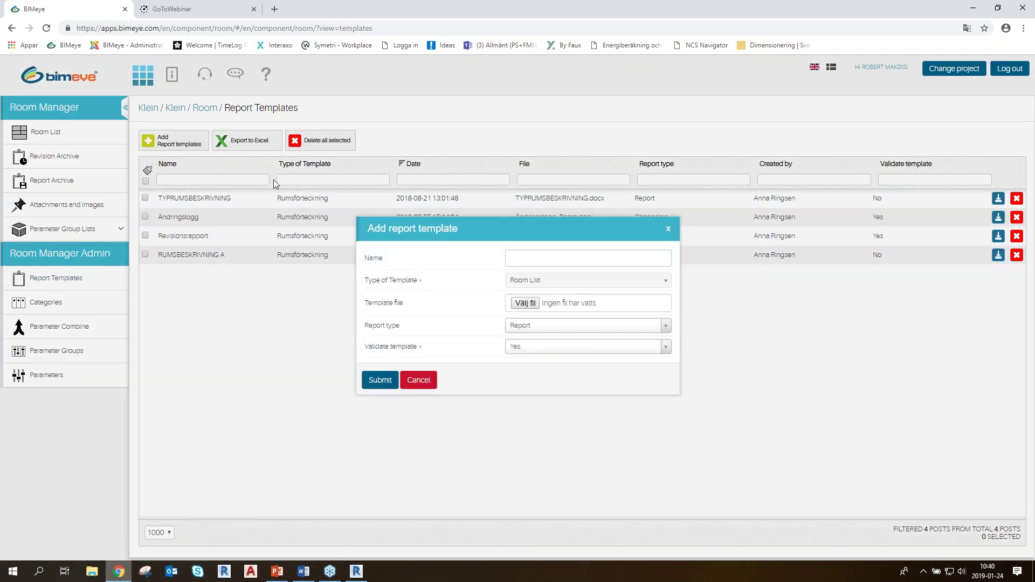
pyautogui.click(419, 381)
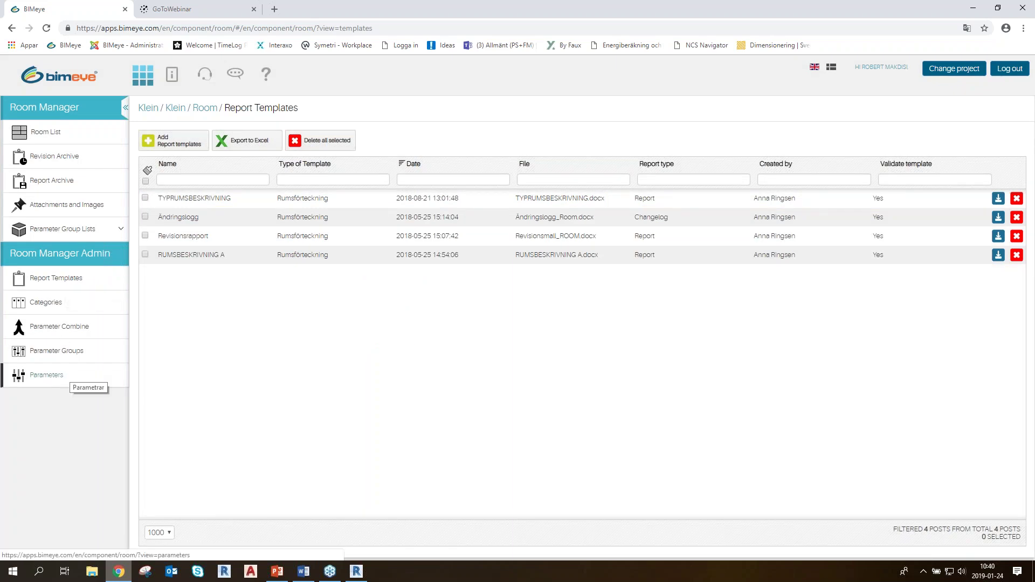
# Review the 32 project parameters on the Parameters page, then return to the Room List
pyautogui.click(58, 377)
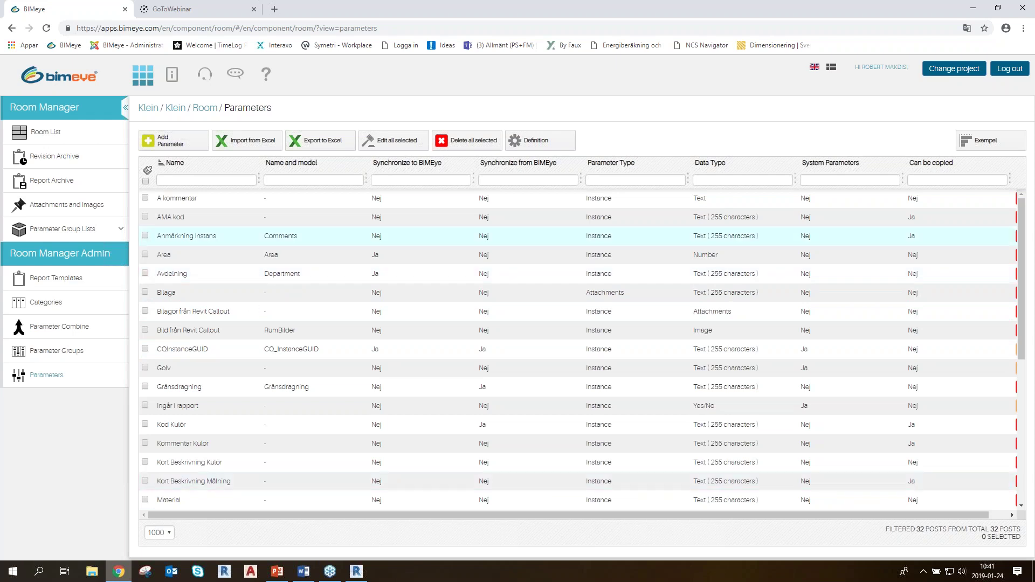
pyautogui.click(49, 136)
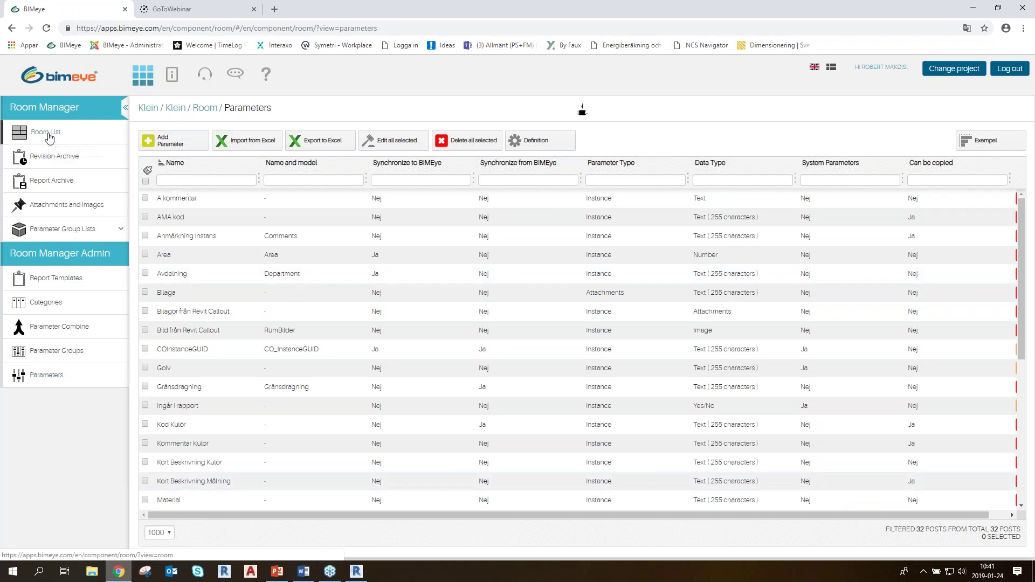
pyautogui.click(63, 134)
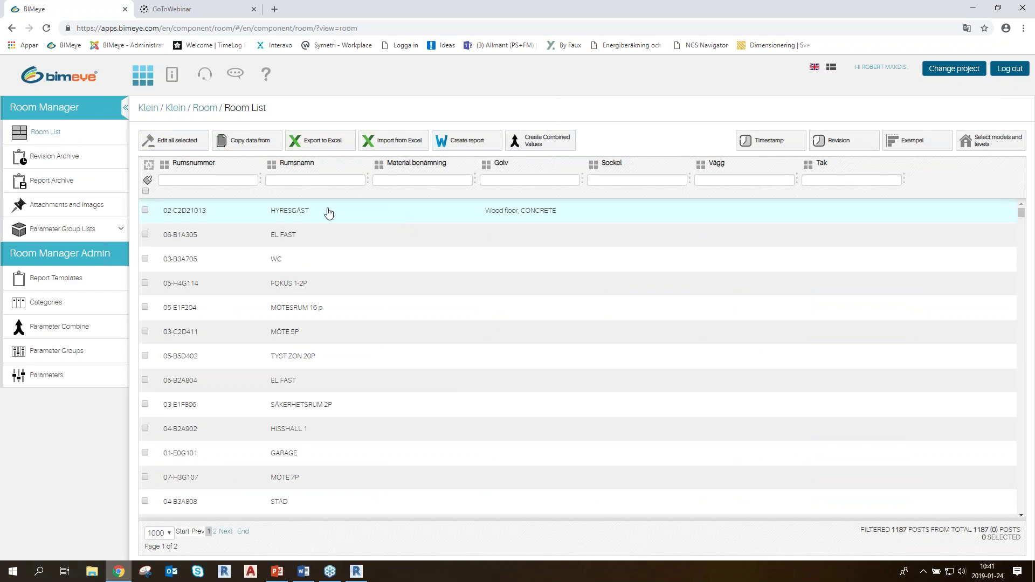
# Open the room card of 02-C2D21013 HYRESGÄST and scroll through its materials
pyautogui.click(289, 210)
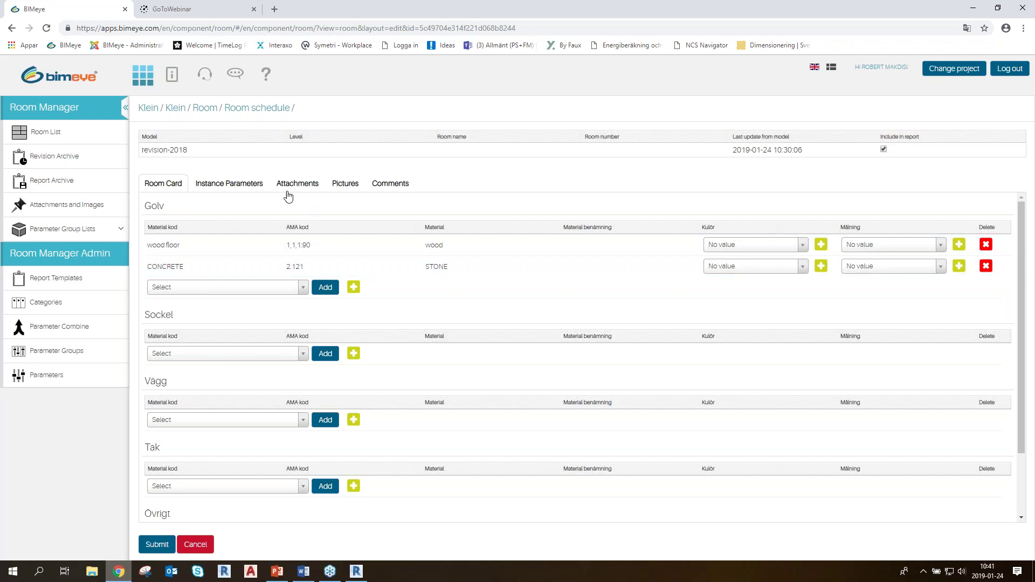
pyautogui.scroll(-2, 280, 200)
pyautogui.scroll(2, 269, 206)
# Cancel the room card, inspect the Ytskikt group's parameters, then return to the Room List
pyautogui.click(195, 544)
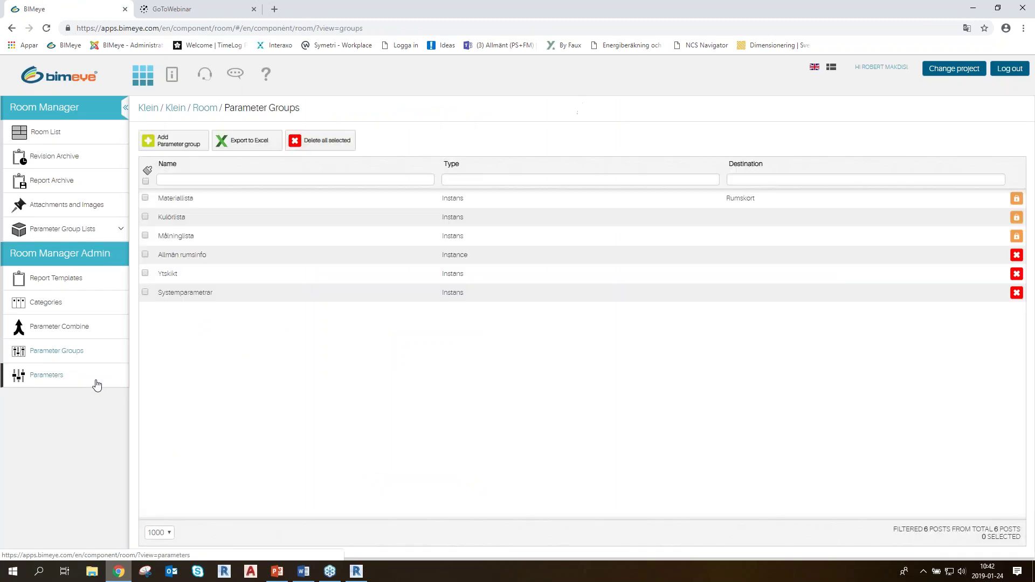
pyautogui.click(172, 274)
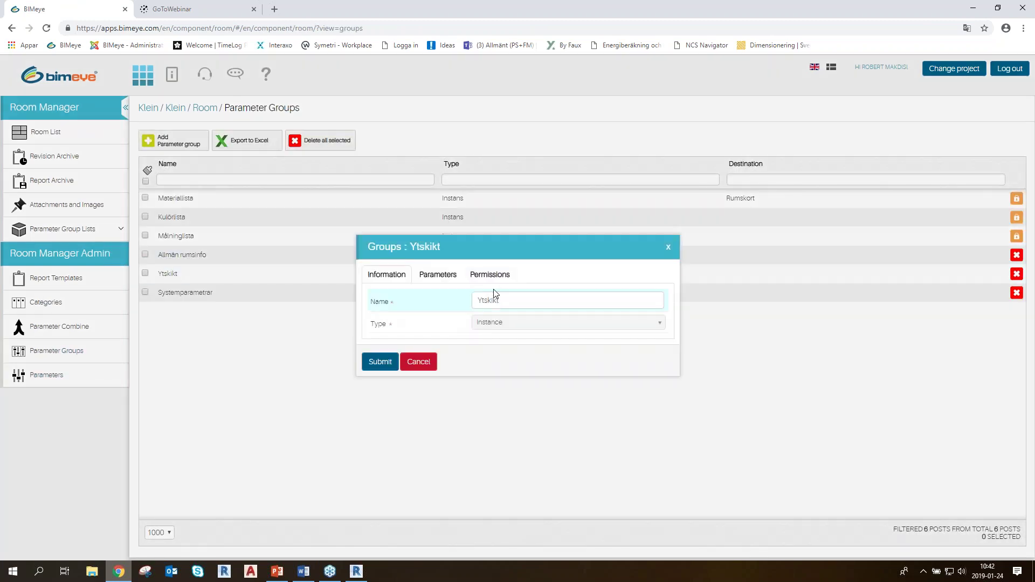
pyautogui.click(438, 275)
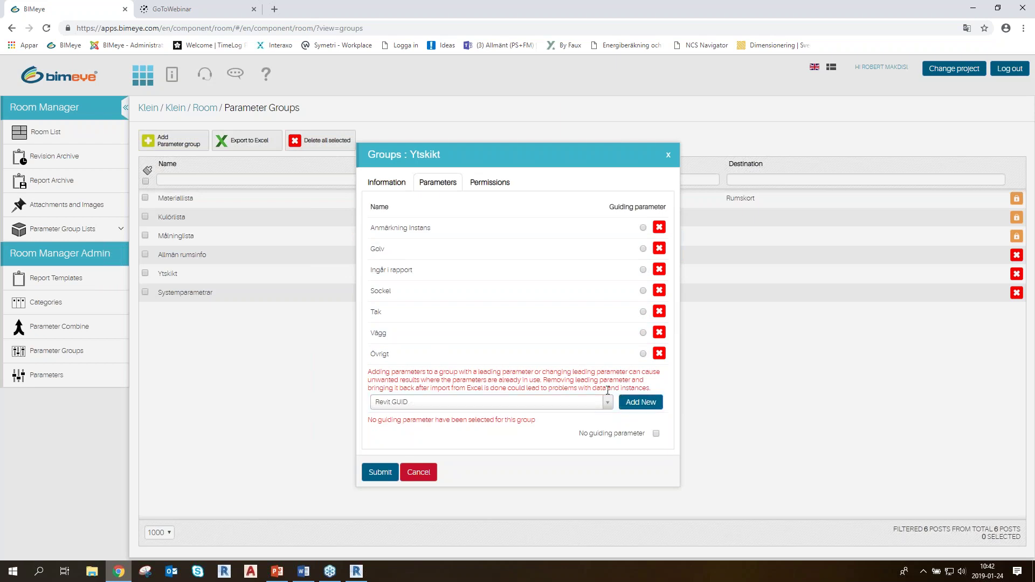
pyautogui.click(418, 471)
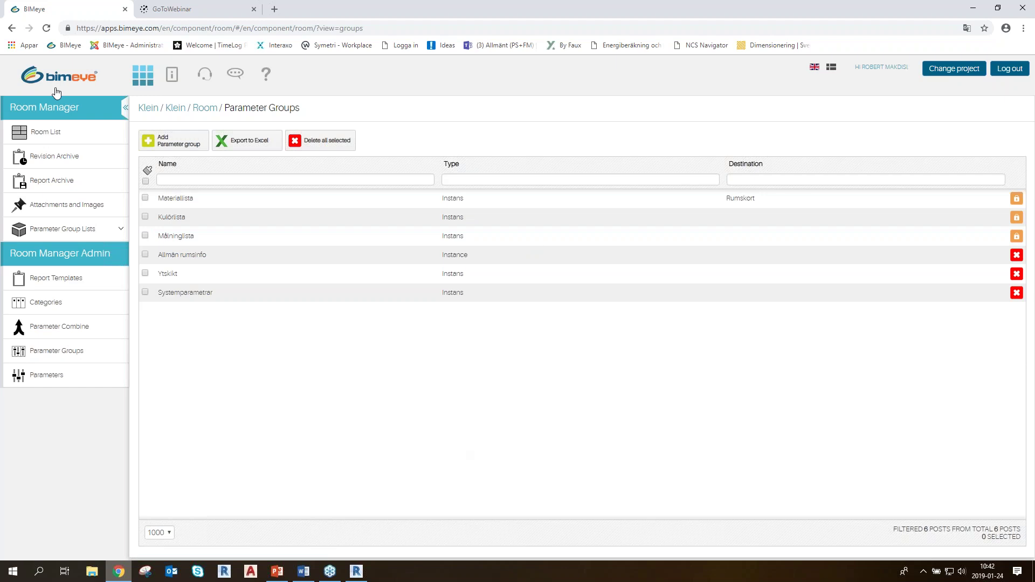
pyautogui.click(40, 133)
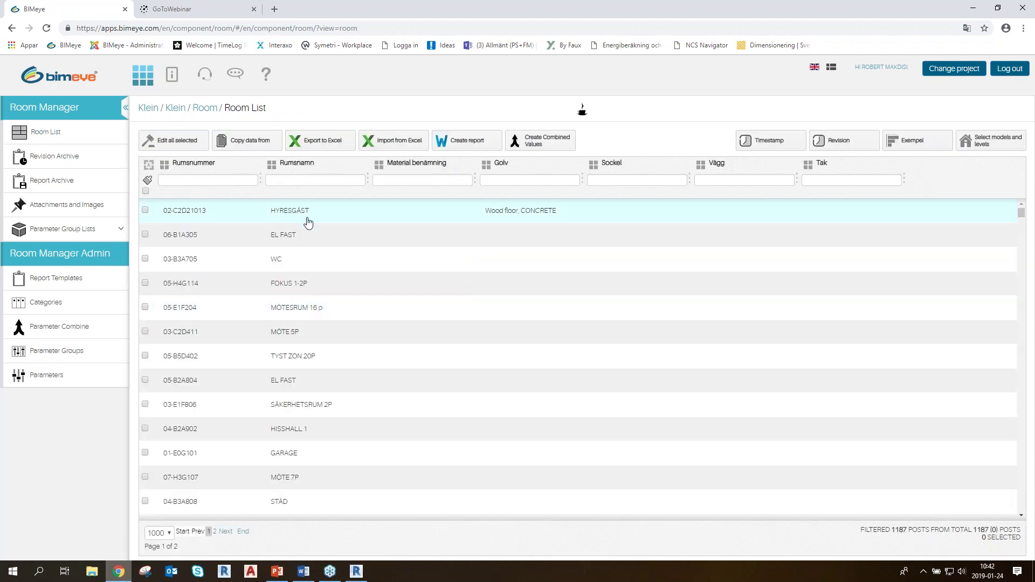
# Open the HYRESGÄST room card and look at its Attachments and Pictures tabs
pyautogui.doubleClick(311, 304)
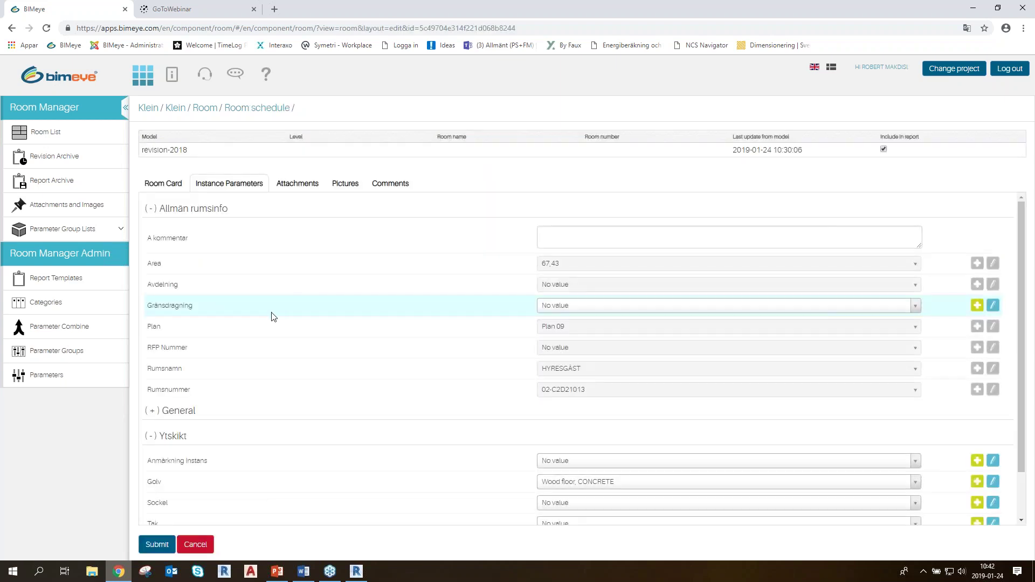
pyautogui.click(153, 186)
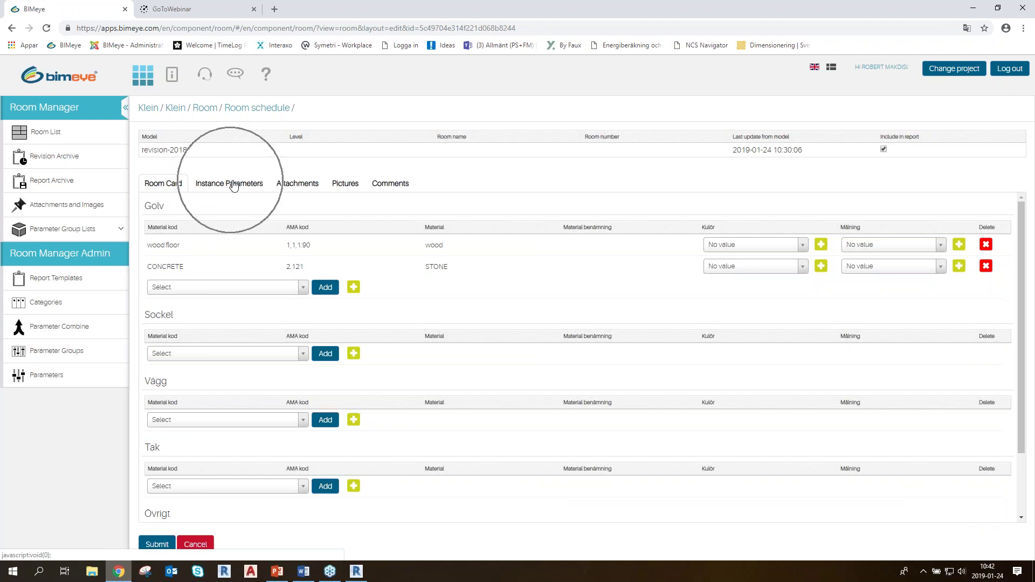
pyautogui.click(302, 183)
pyautogui.click(305, 186)
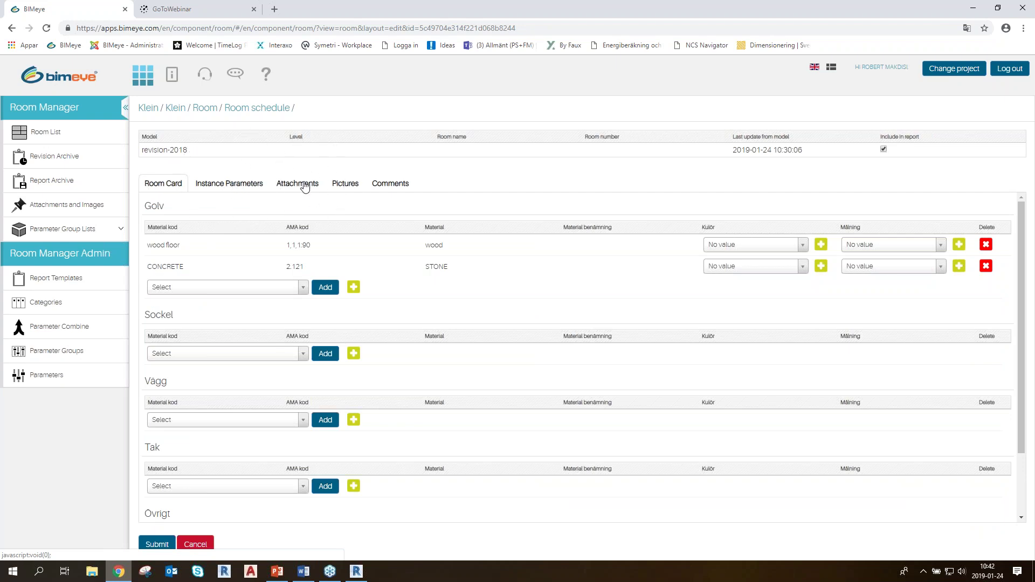
pyautogui.click(351, 185)
pyautogui.click(351, 185)
# Check the Comments tab, then go back to the Room Card's Golv materials
pyautogui.click(397, 183)
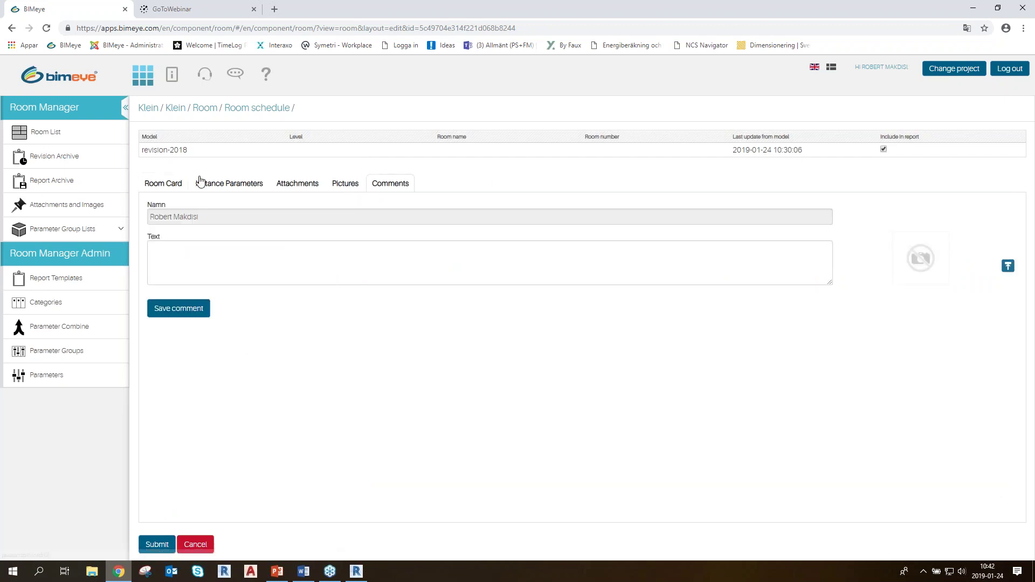
pyautogui.click(164, 185)
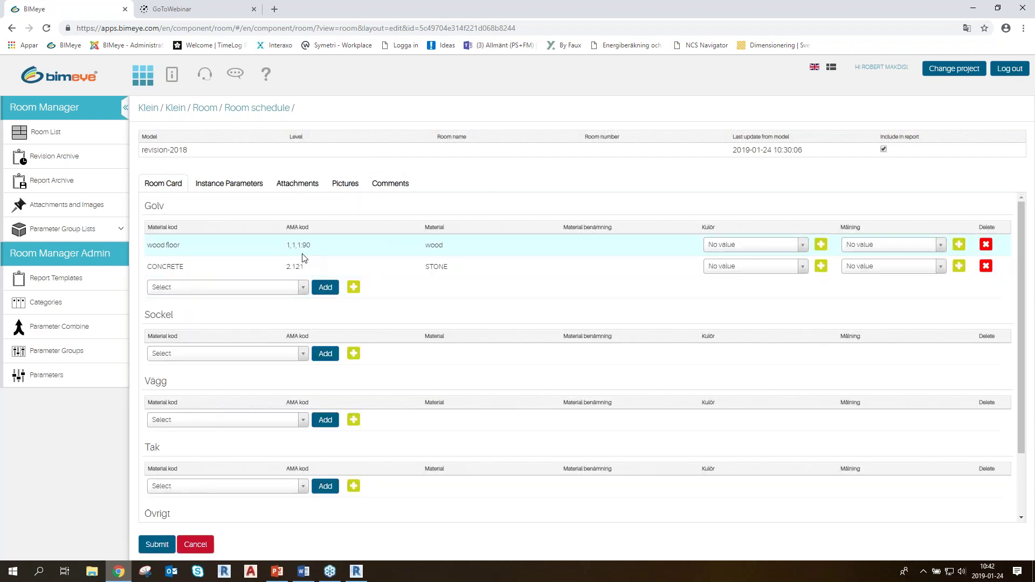
pyautogui.scroll(-2, 291, 257)
pyautogui.scroll(2, 277, 258)
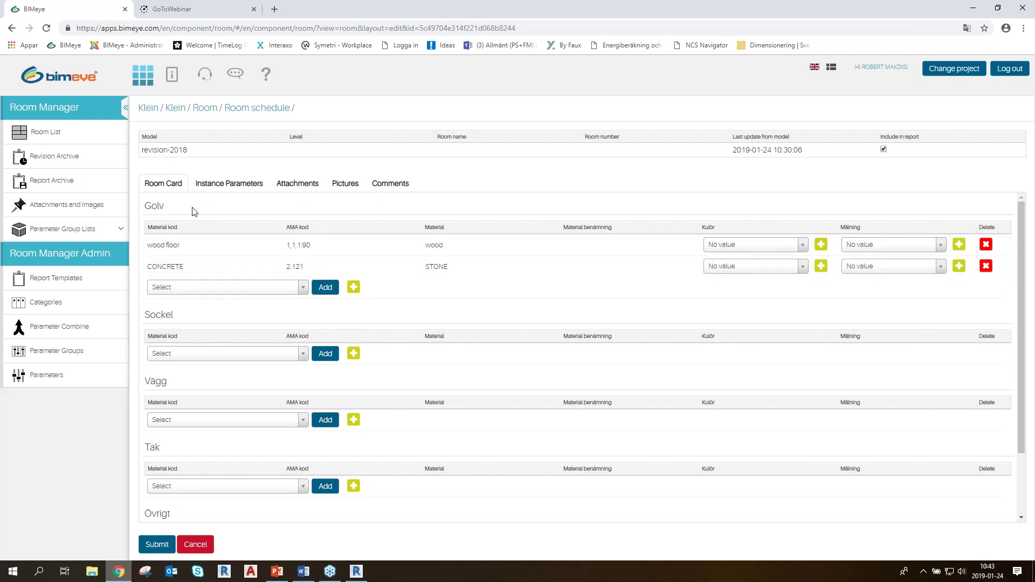
pyautogui.click(216, 236)
pyautogui.click(217, 235)
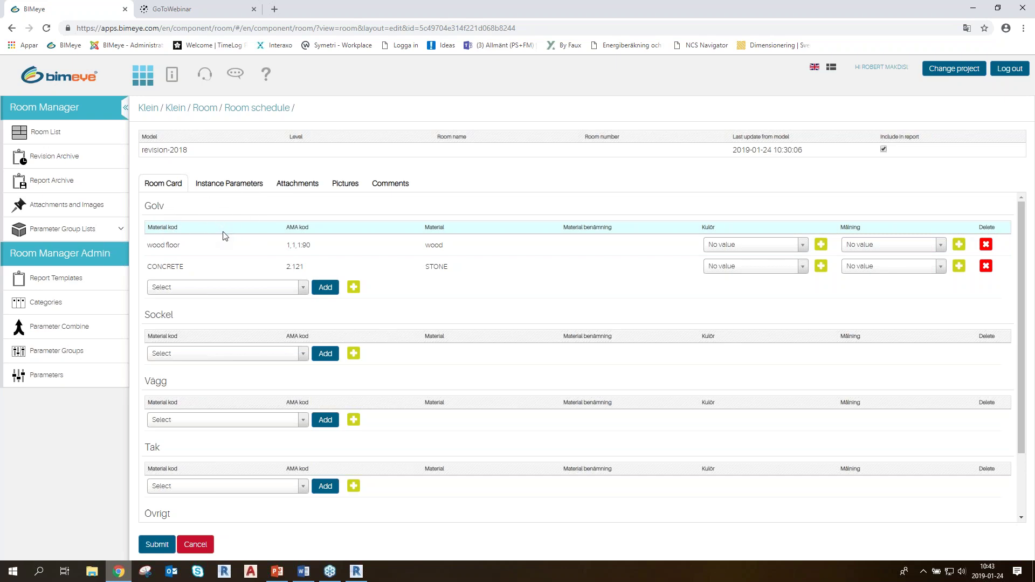
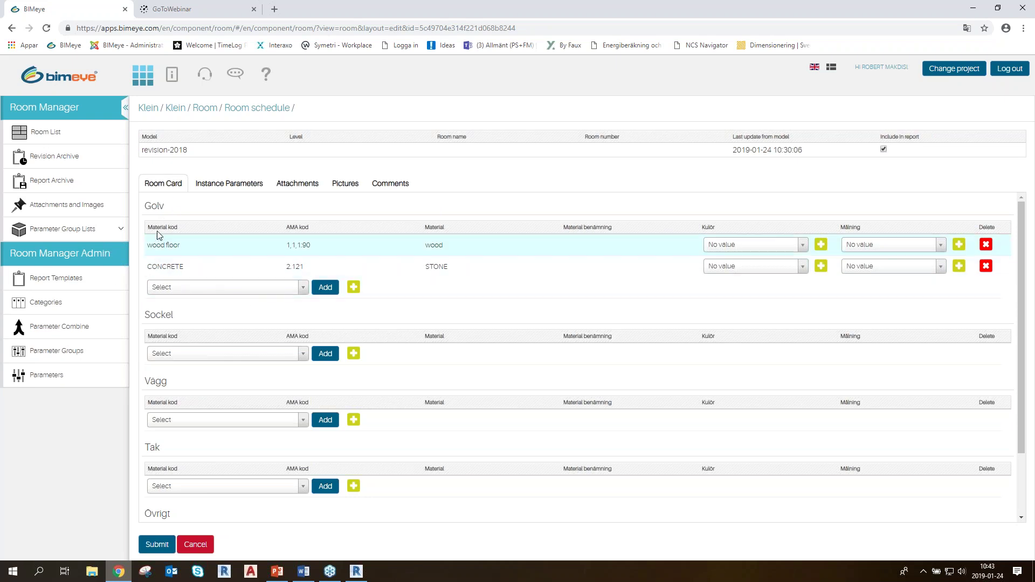
# Browse the Golv floor material choices without adding any
pyautogui.click(236, 288)
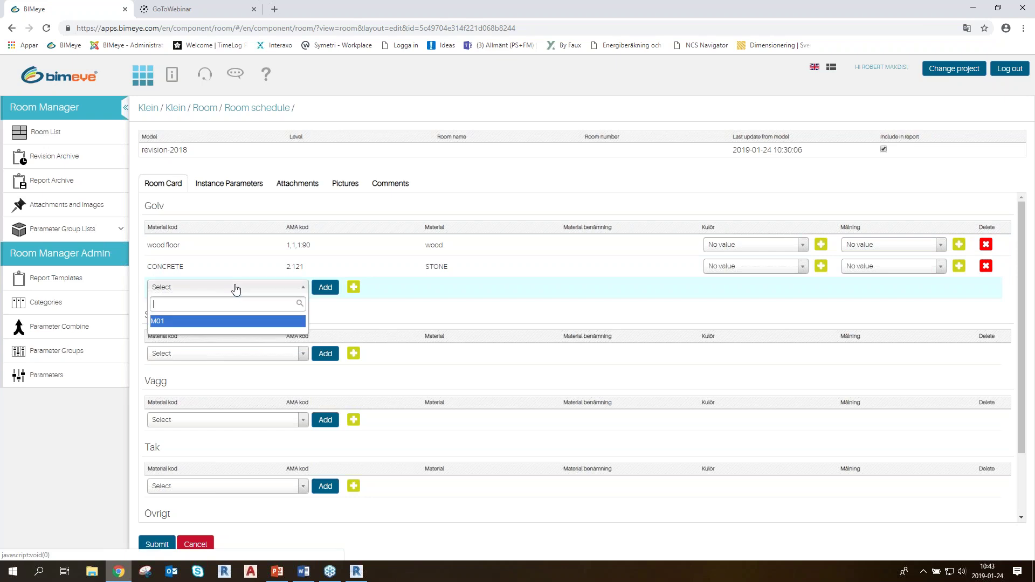
pyautogui.click(187, 293)
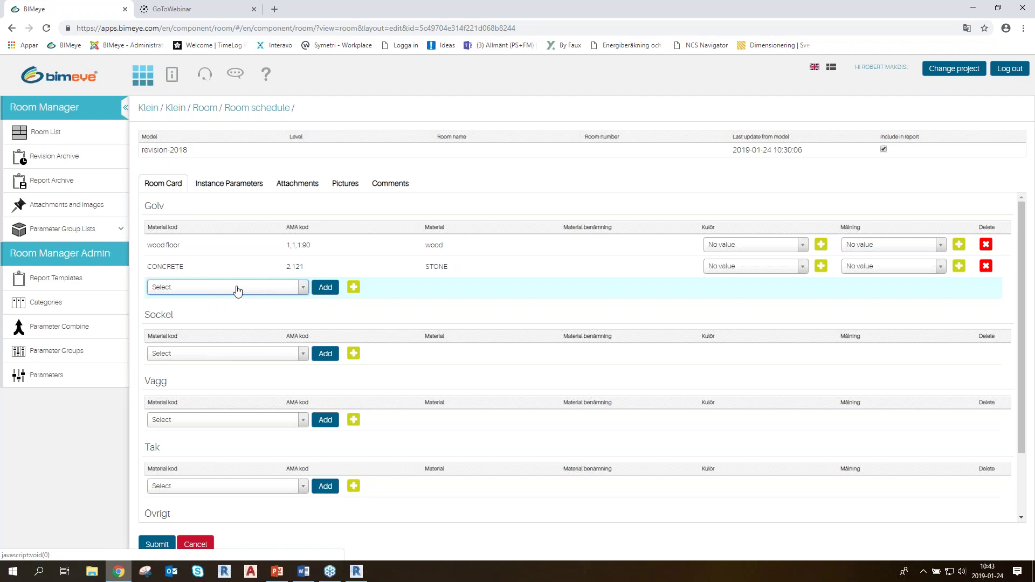
pyautogui.click(189, 291)
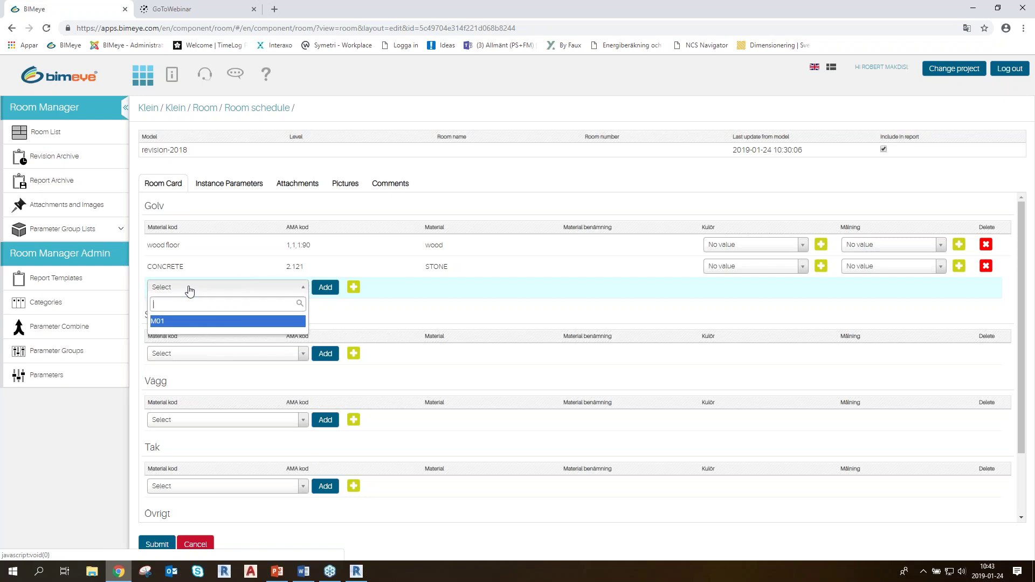
pyautogui.click(188, 292)
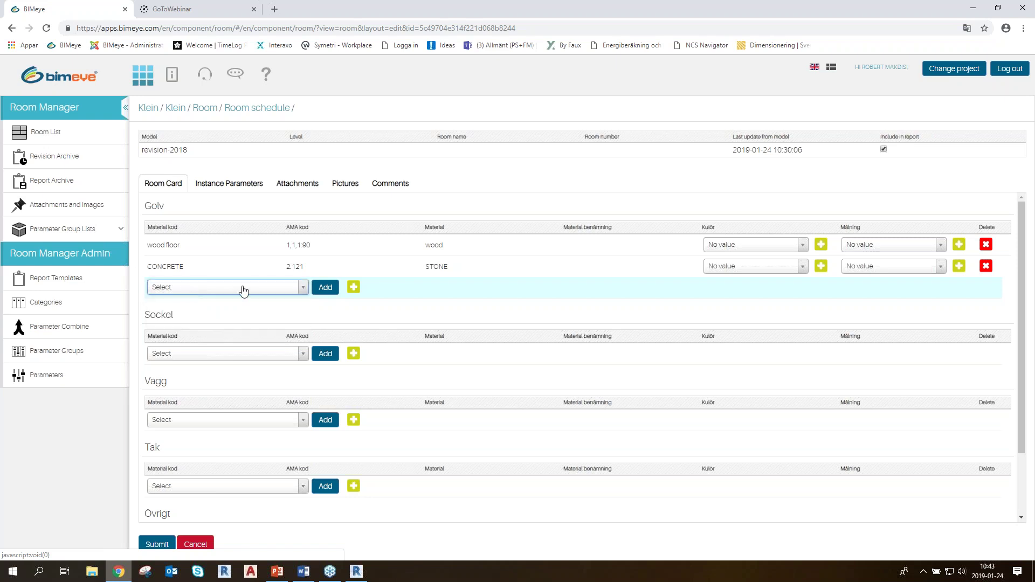
# Start a new floor material in Materiallista with material code Wood floor 12
pyautogui.click(359, 290)
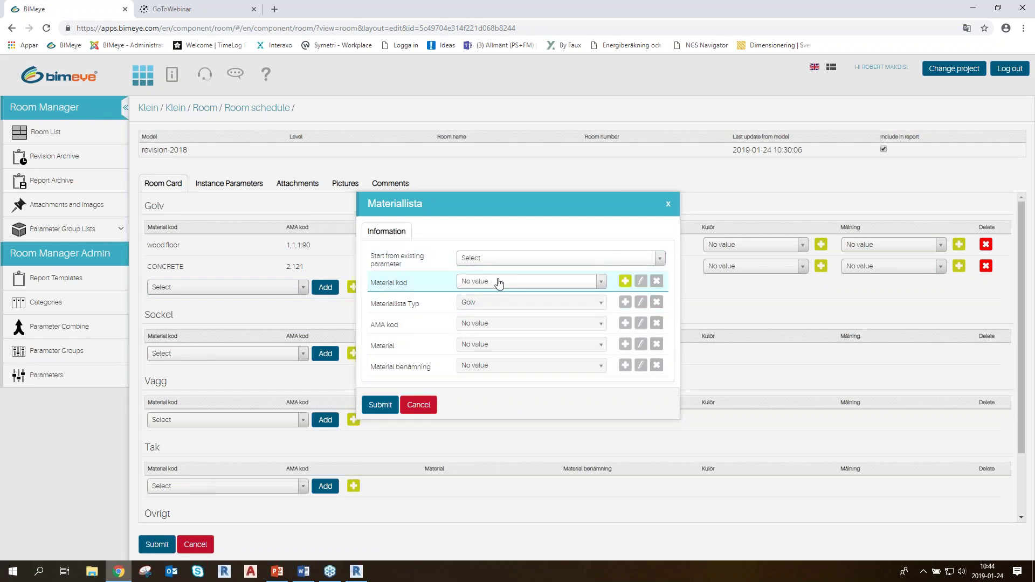
pyautogui.click(497, 261)
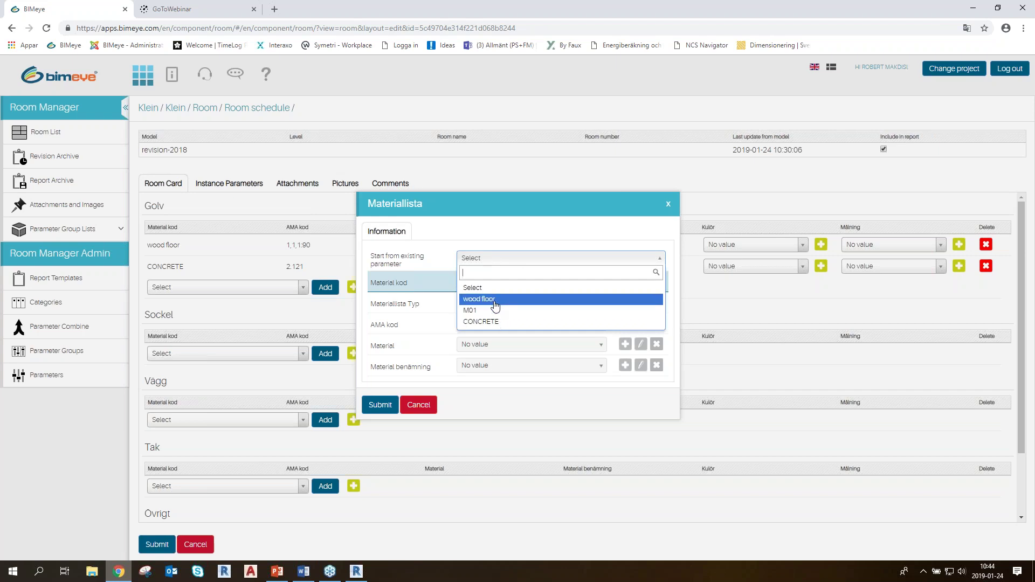
pyautogui.click(535, 261)
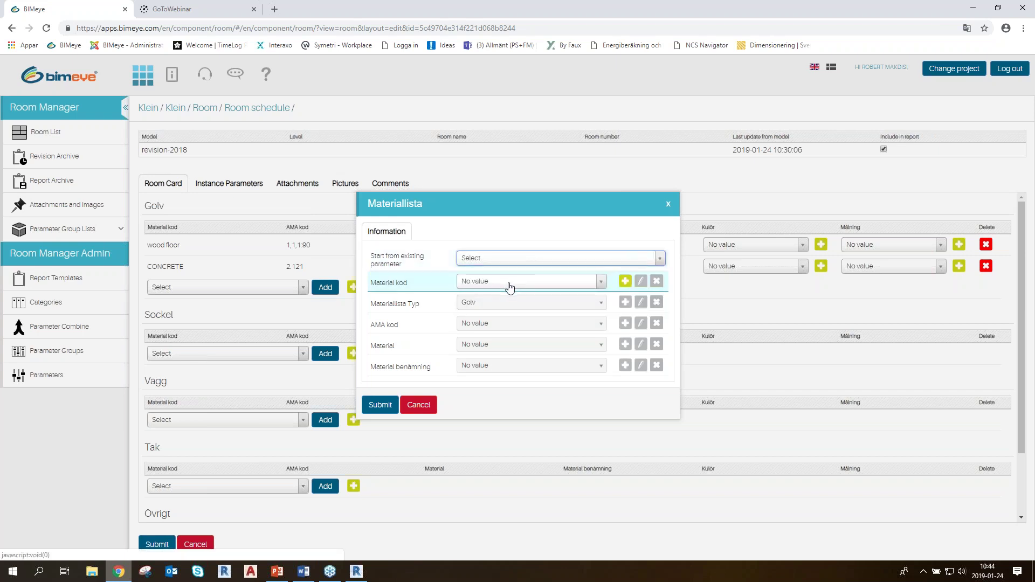
pyautogui.click(626, 282)
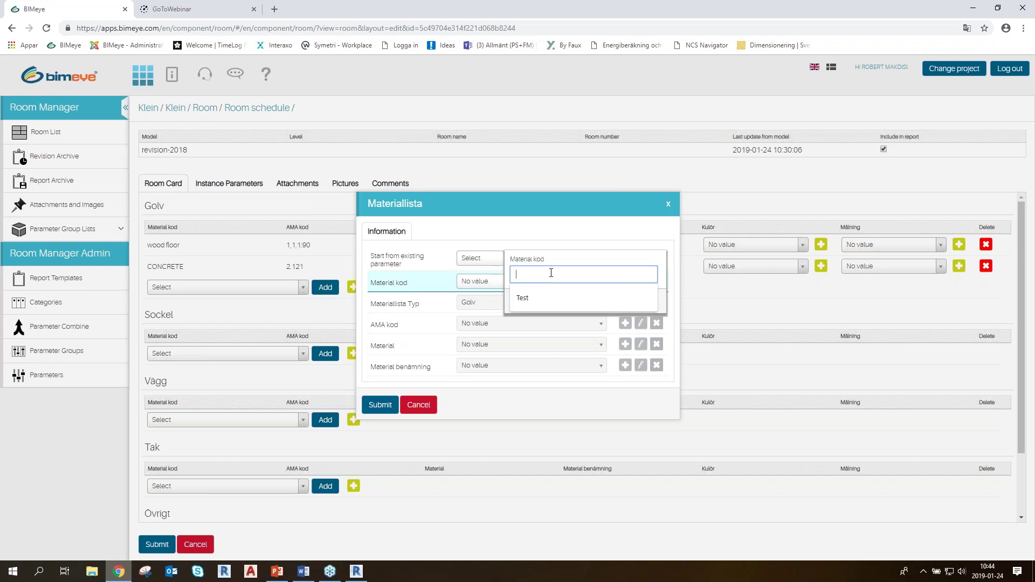
pyautogui.write('w')
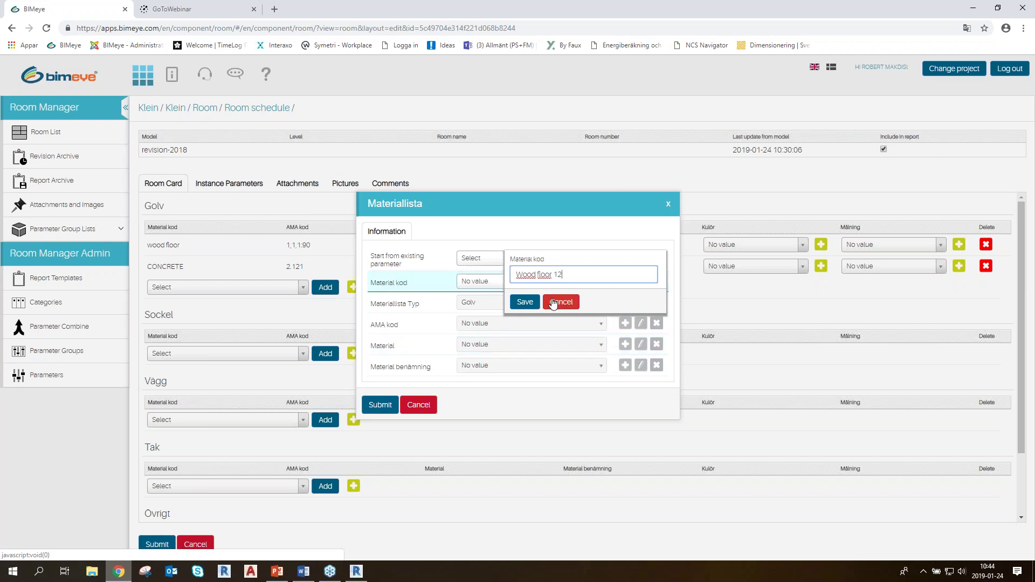
pyautogui.click(526, 302)
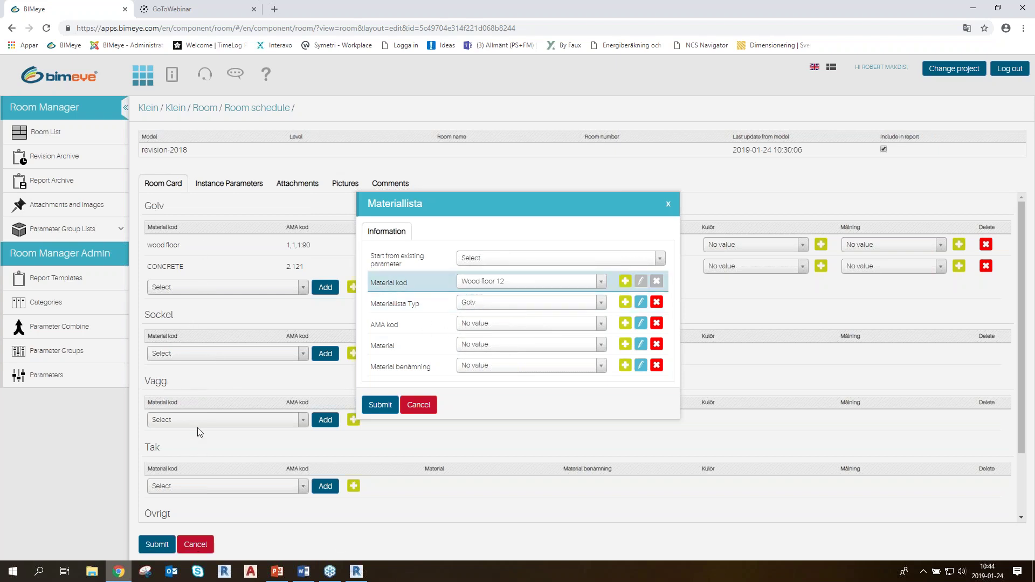
pyautogui.click(485, 302)
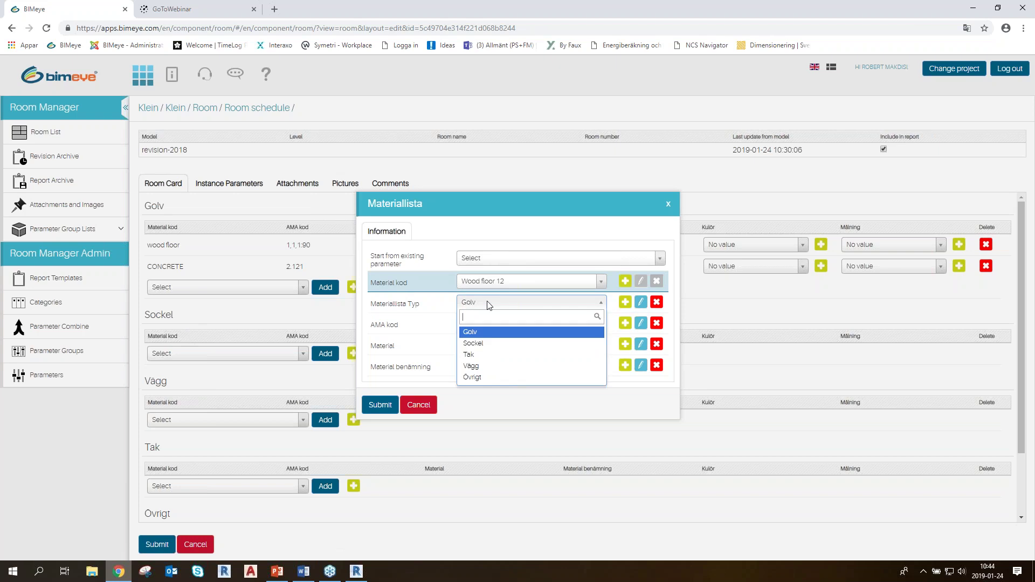
# Keep the material type as Golv and add the new AMA code 1.2.3
pyautogui.click(479, 332)
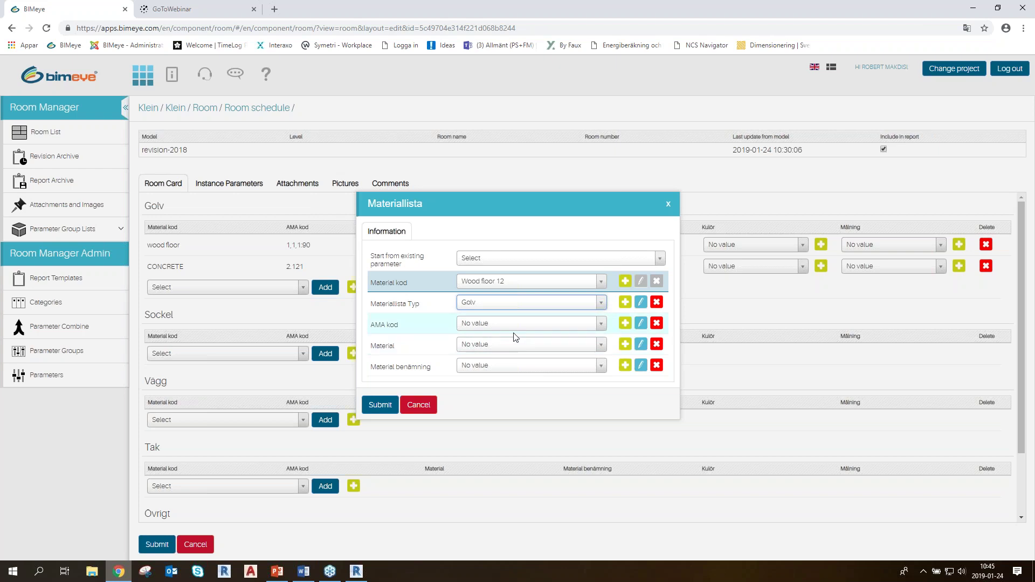
pyautogui.click(588, 326)
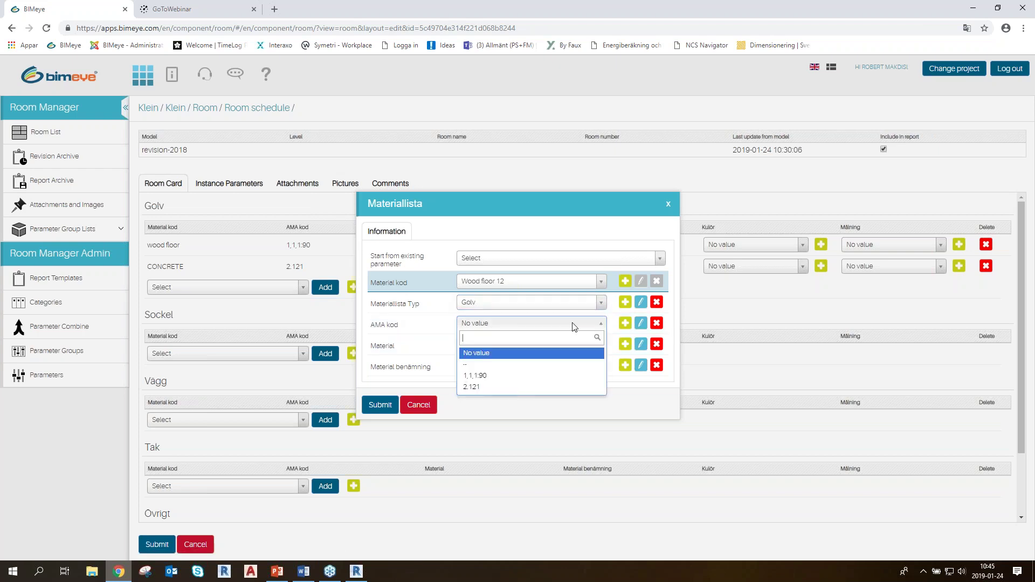
pyautogui.click(488, 353)
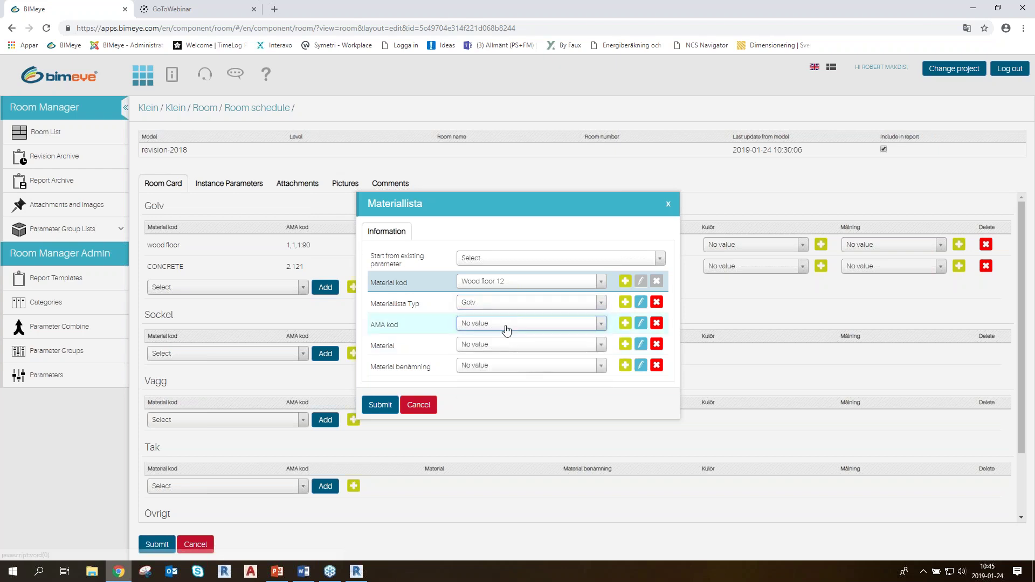
pyautogui.click(625, 323)
pyautogui.click(530, 315)
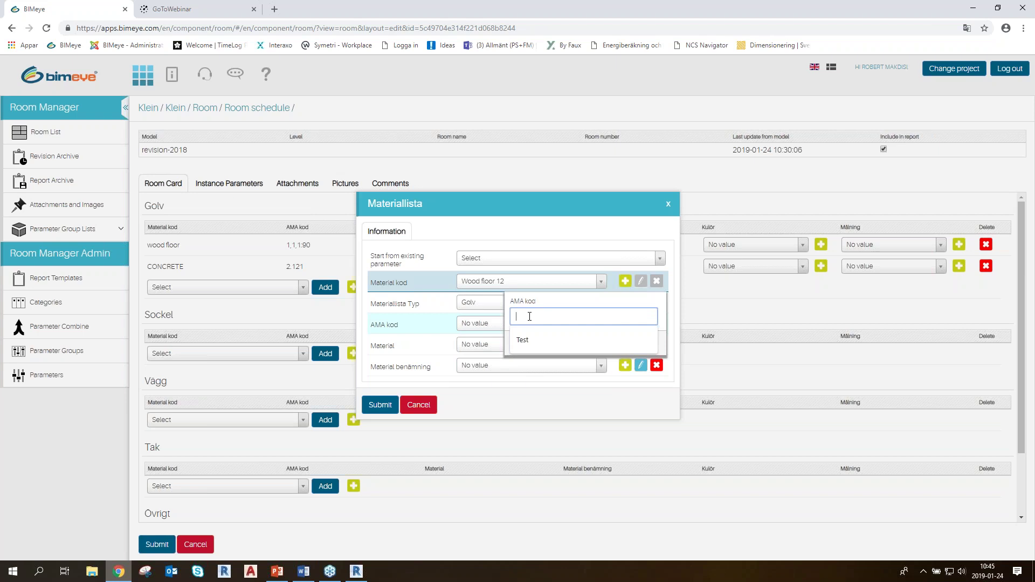
pyautogui.write('1..2.3')
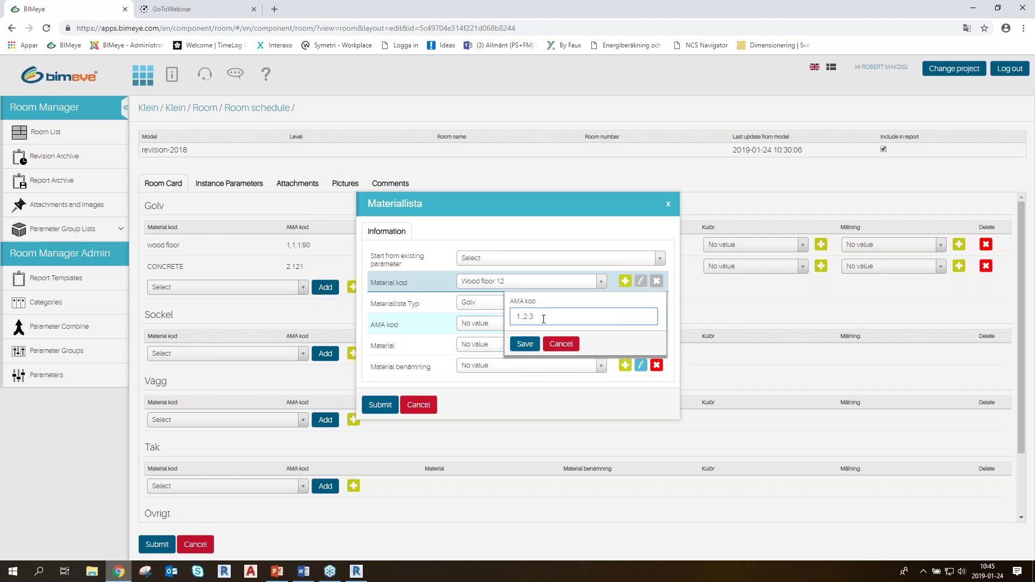
pyautogui.click(524, 344)
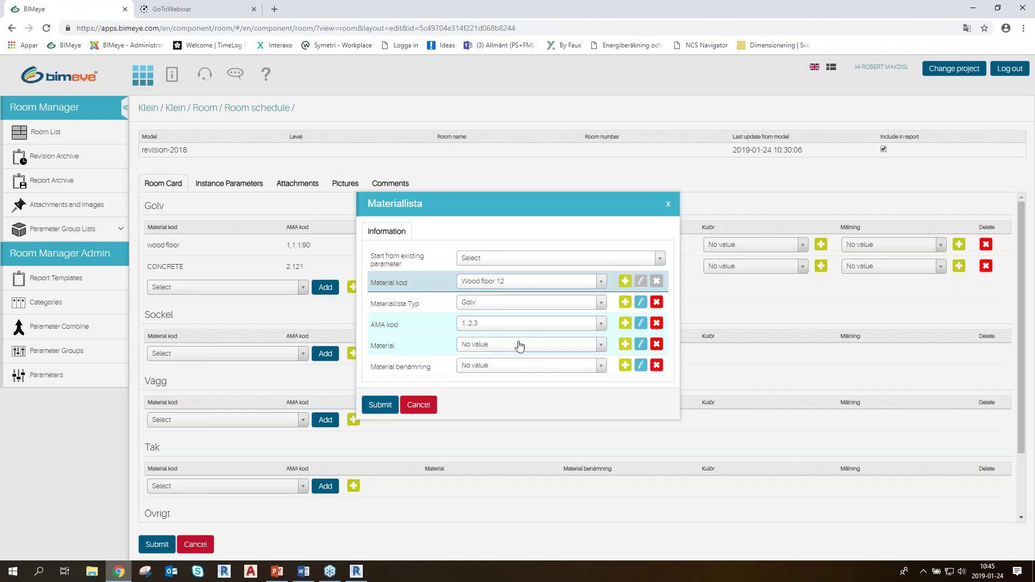
# Set material to wood and description to DESCRIPTION OF MATERIAL, then submit Wood floor 12
pyautogui.click(572, 345)
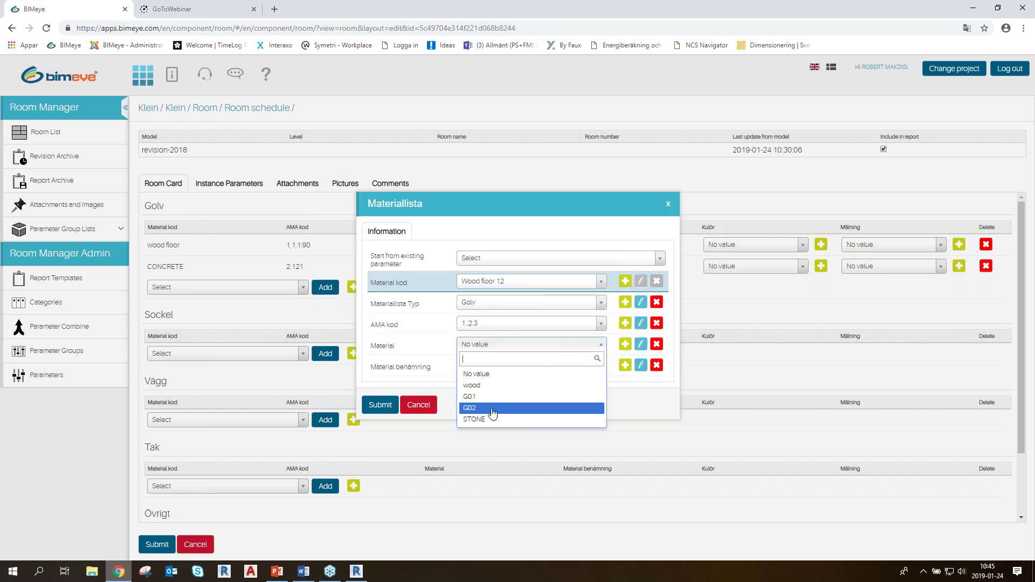
pyautogui.click(487, 419)
pyautogui.click(572, 346)
pyautogui.click(487, 386)
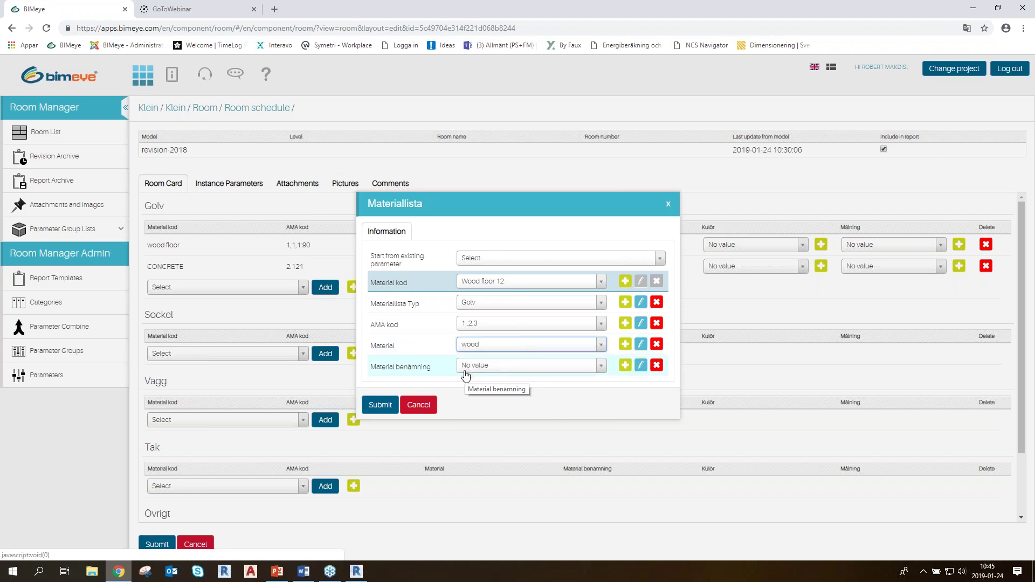
pyautogui.click(523, 371)
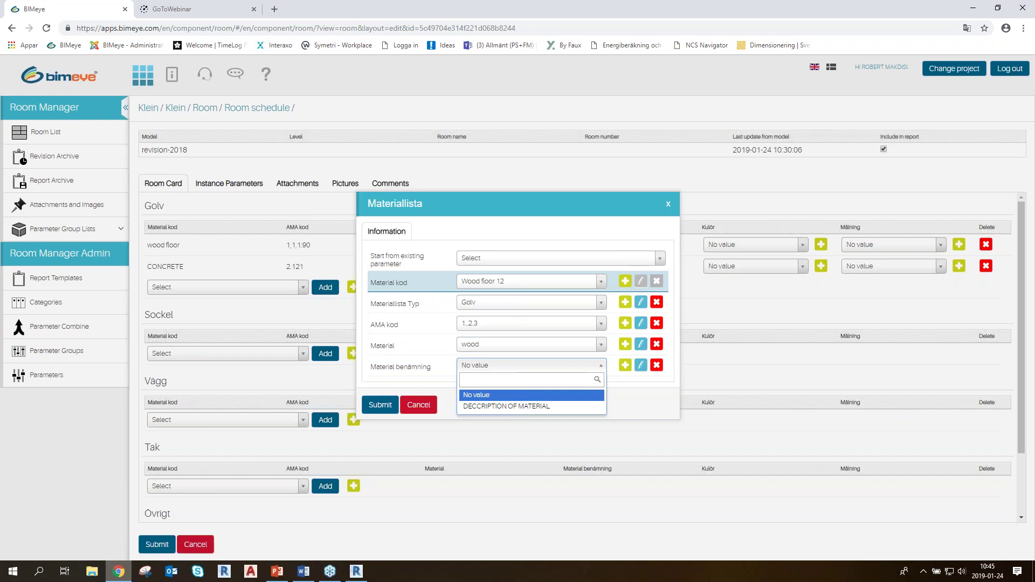
pyautogui.click(534, 408)
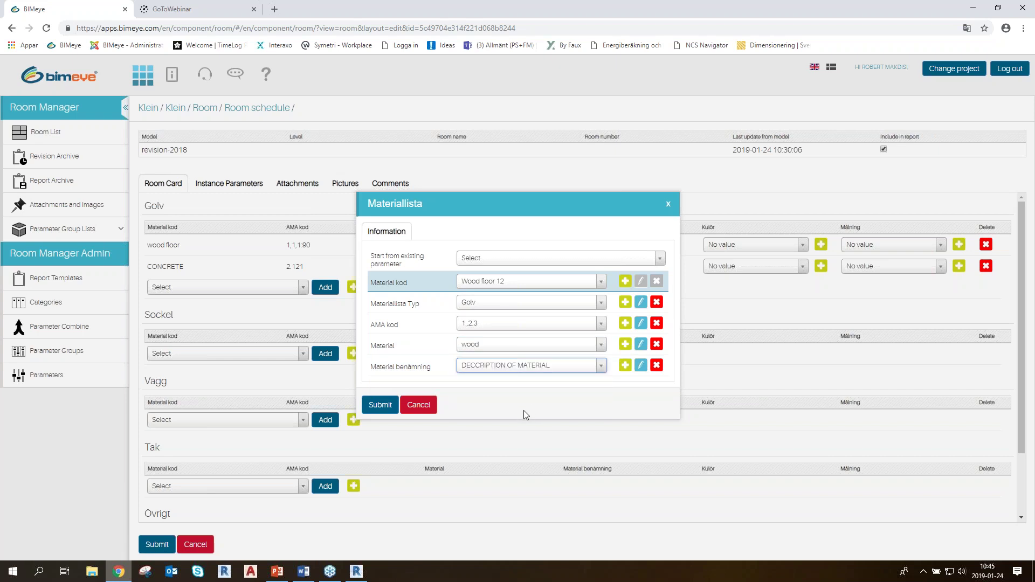
pyautogui.click(380, 404)
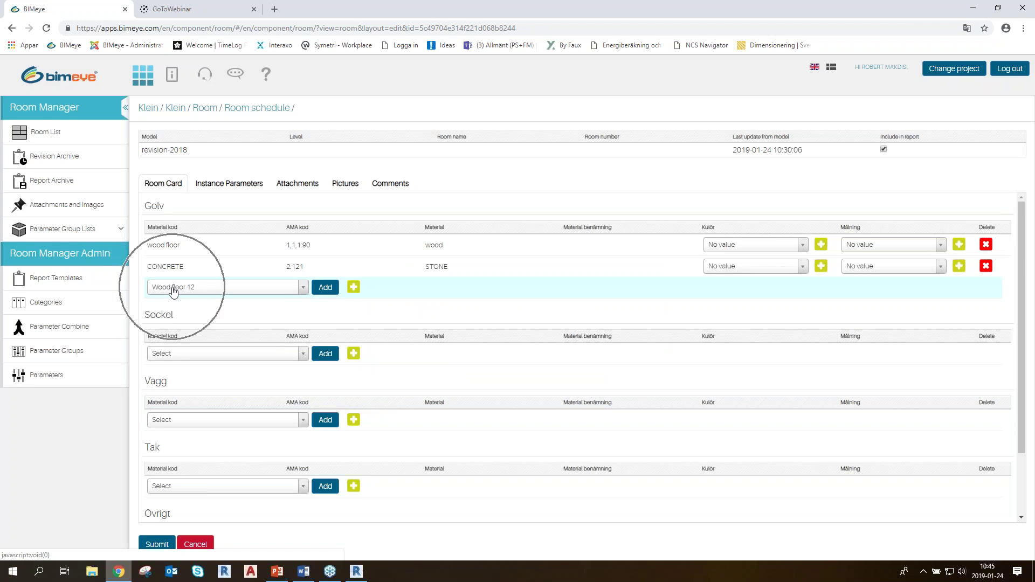
# Add Wood floor 12 from the Golv dropdown as a third floor material row
pyautogui.click(272, 294)
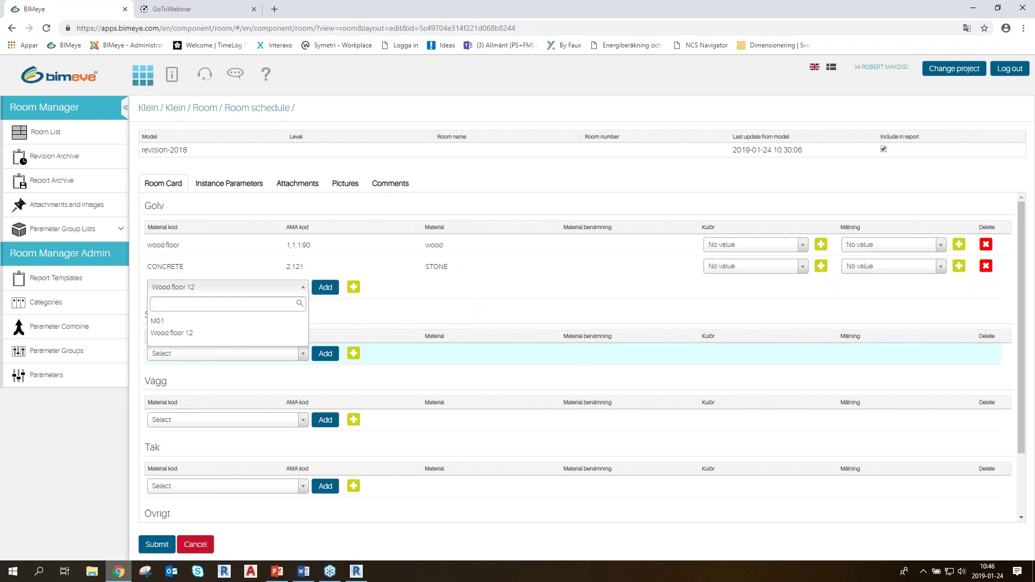
pyautogui.click(325, 287)
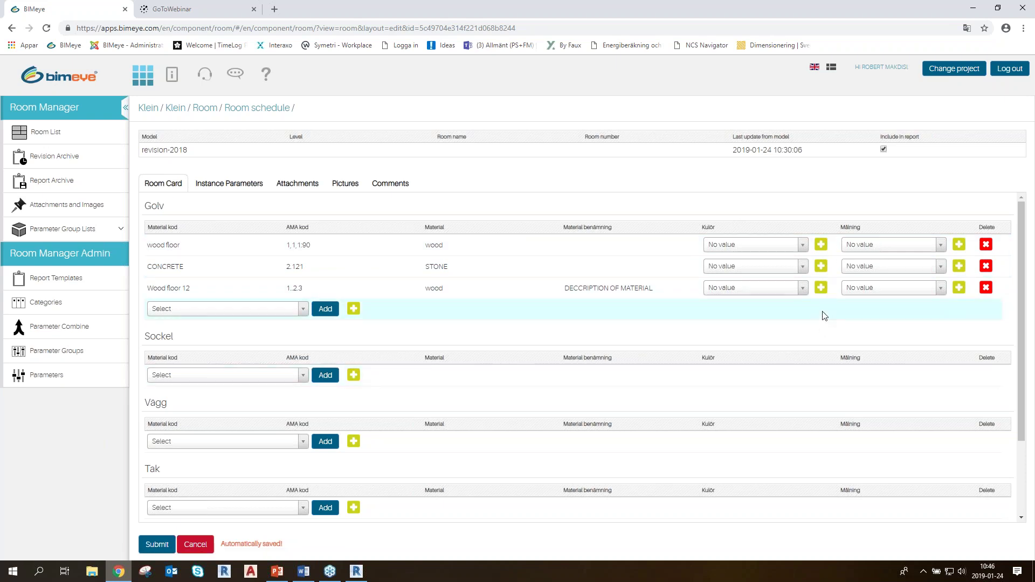
pyautogui.click(760, 291)
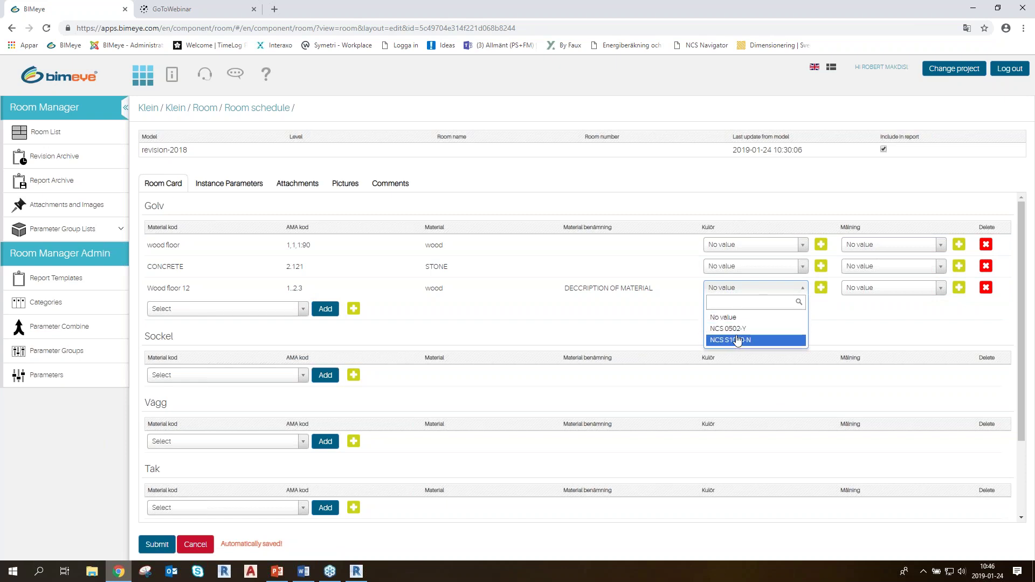
# Create colour code NCS 1050-Y based on NCS S1000-N and apply it to Wood floor 12
pyautogui.click(674, 316)
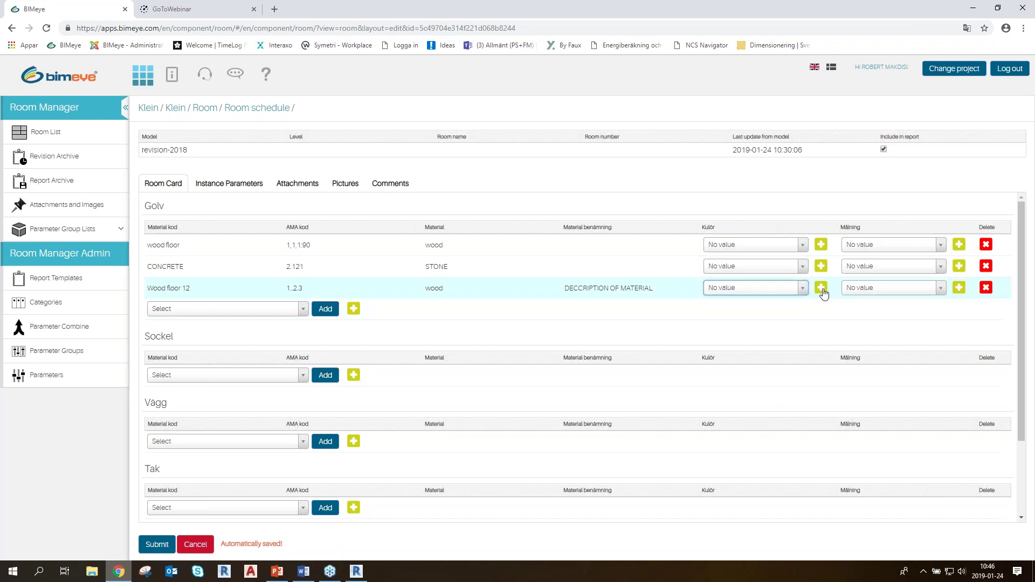
pyautogui.click(822, 291)
pyautogui.click(493, 279)
pyautogui.click(483, 322)
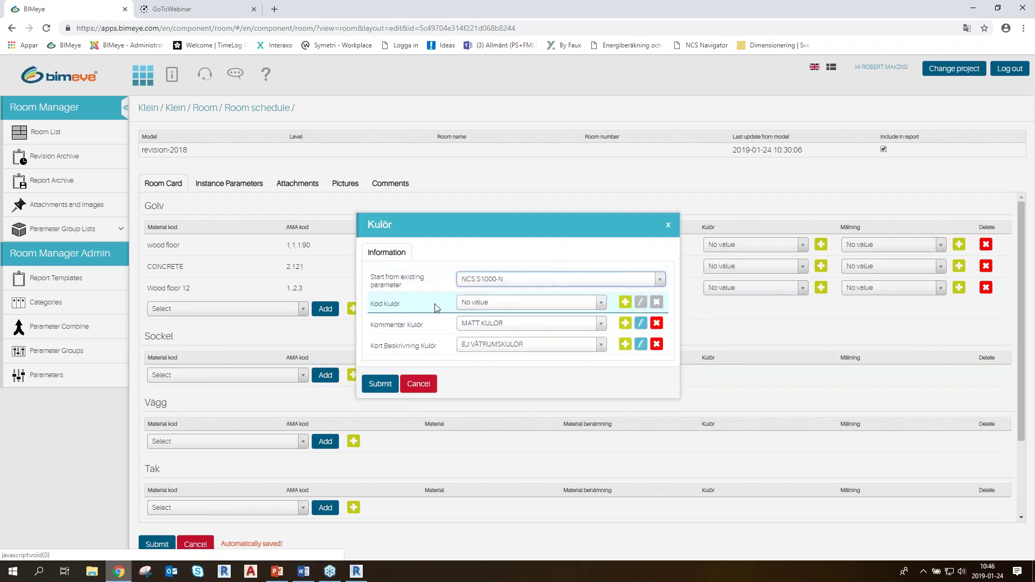
pyautogui.click(527, 303)
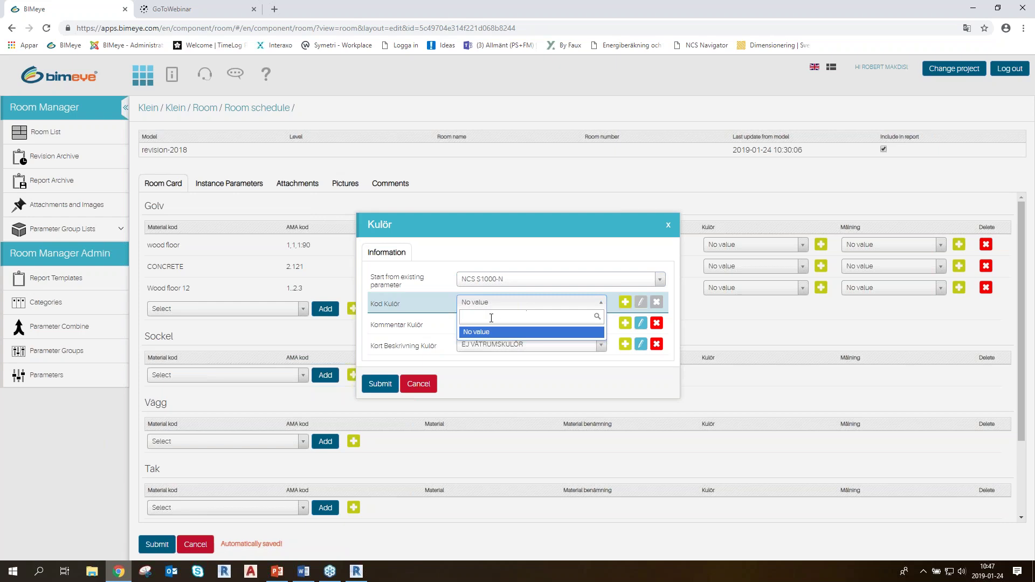
pyautogui.write('NCS 1050-Y')
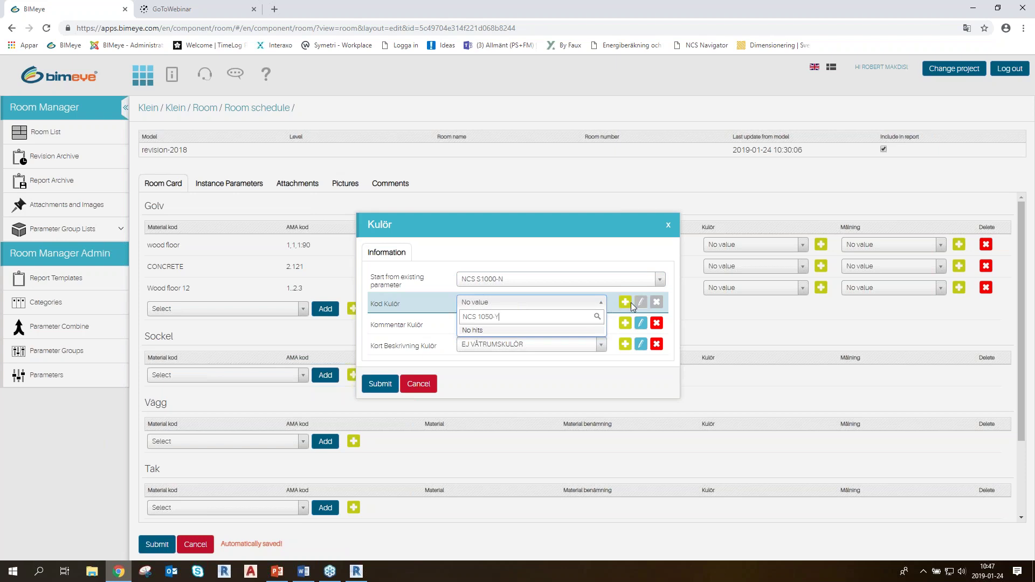
pyautogui.click(626, 302)
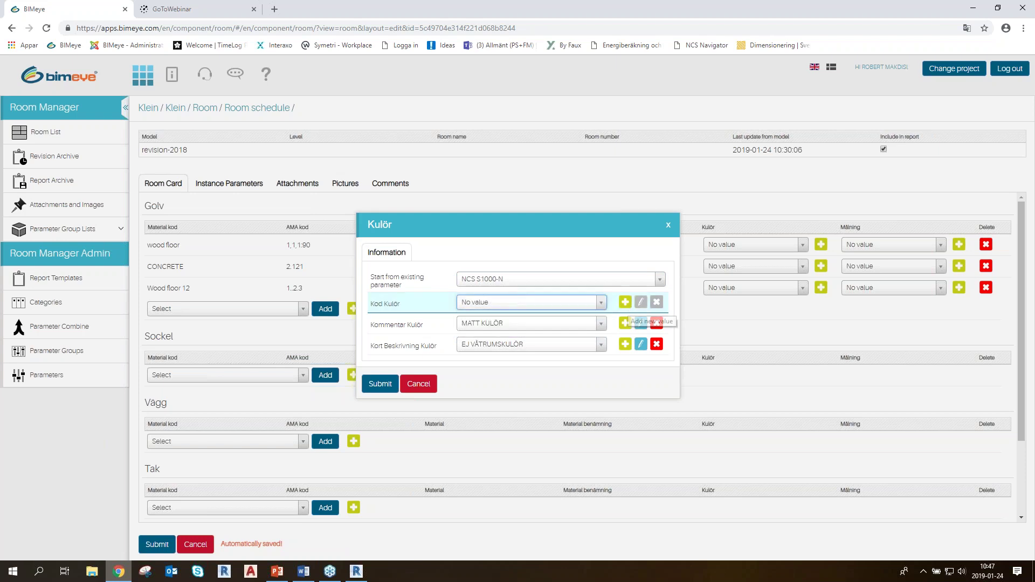
pyautogui.click(626, 302)
pyautogui.click(585, 298)
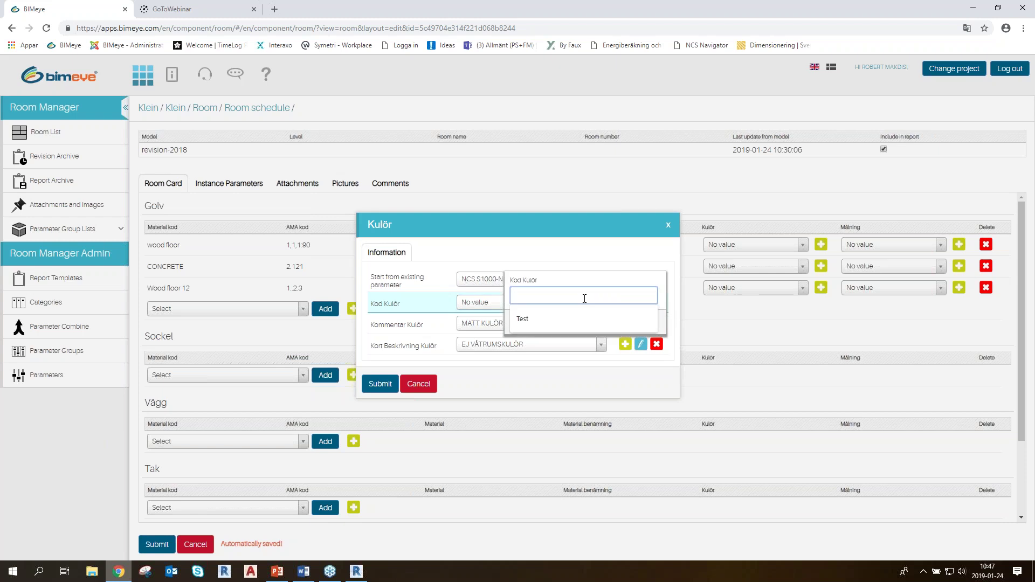
pyautogui.write('NCS 1050-Y')
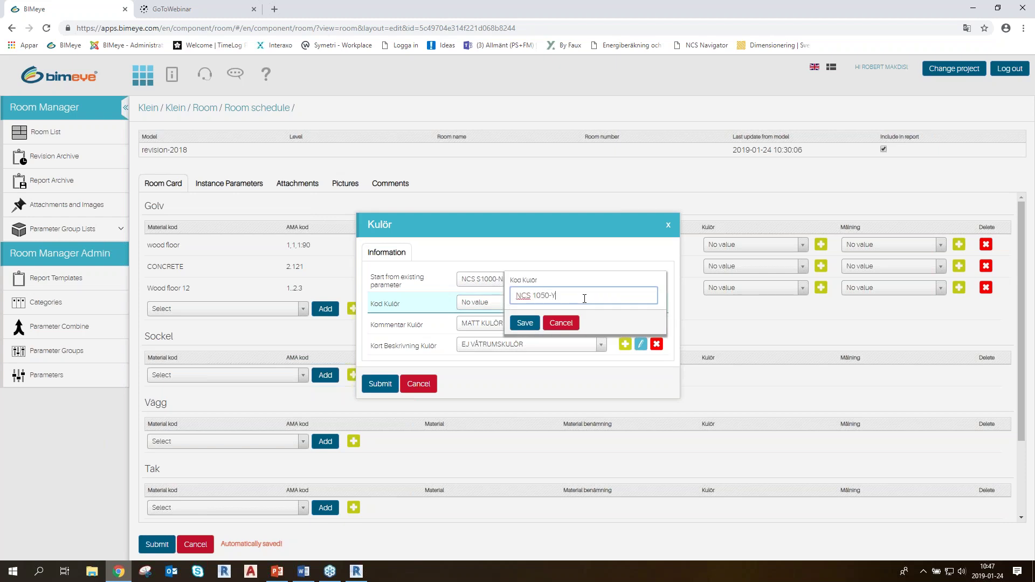
pyautogui.click(525, 323)
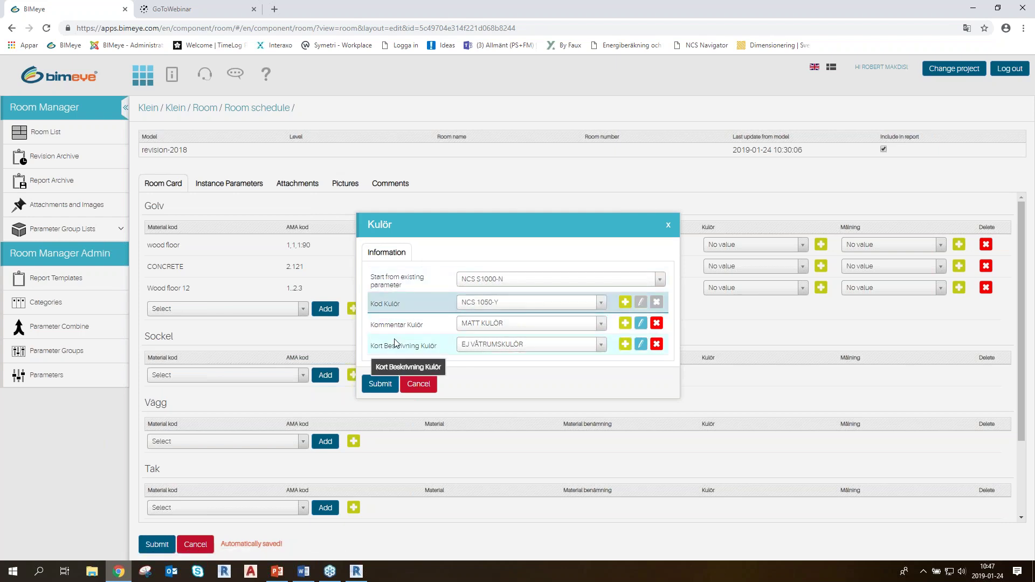
pyautogui.click(380, 384)
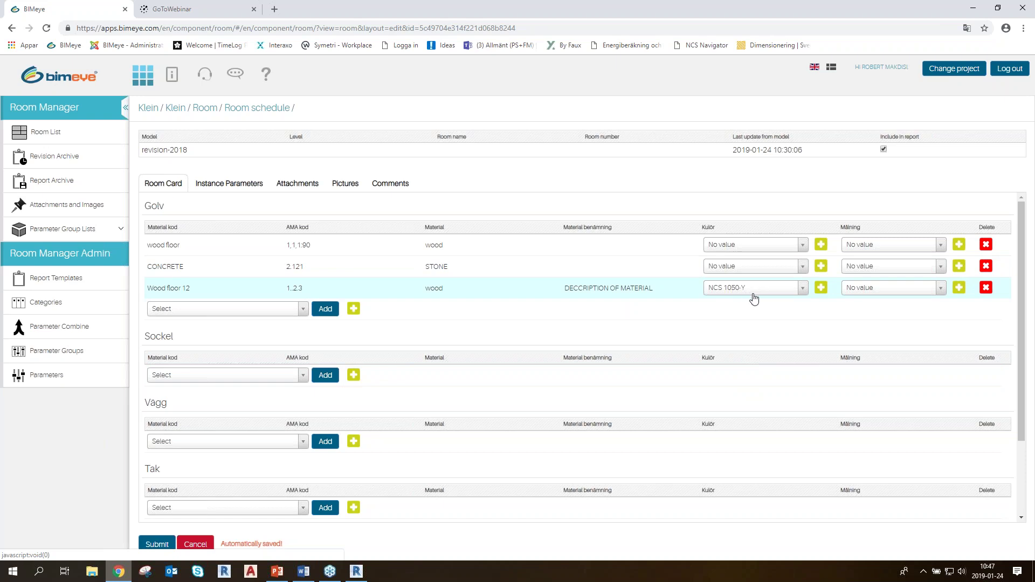
# Set the Målning of the Wood floor 12 row to M.01-01
pyautogui.click(885, 292)
pyautogui.click(873, 330)
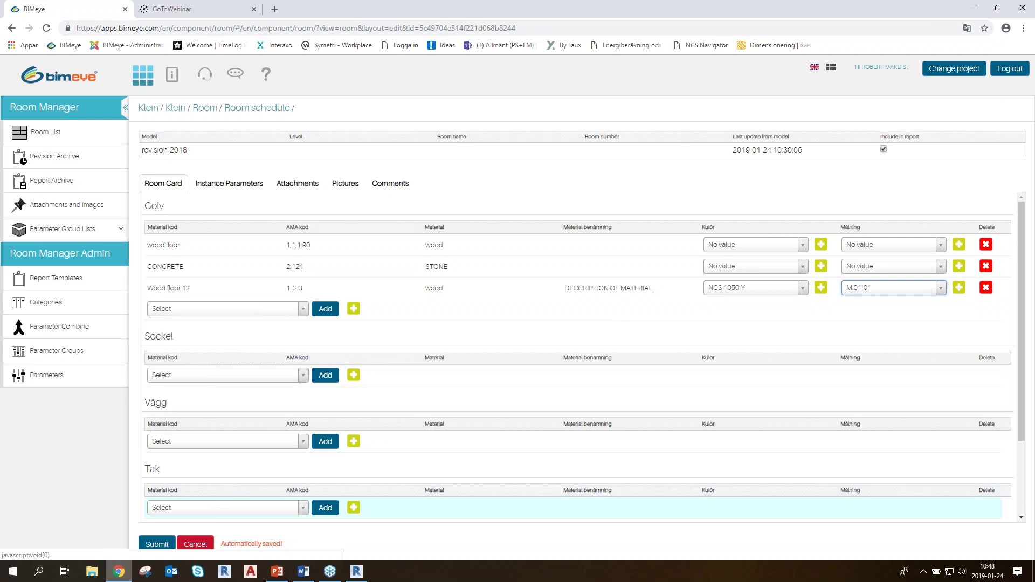
pyautogui.scroll(-2, 206, 364)
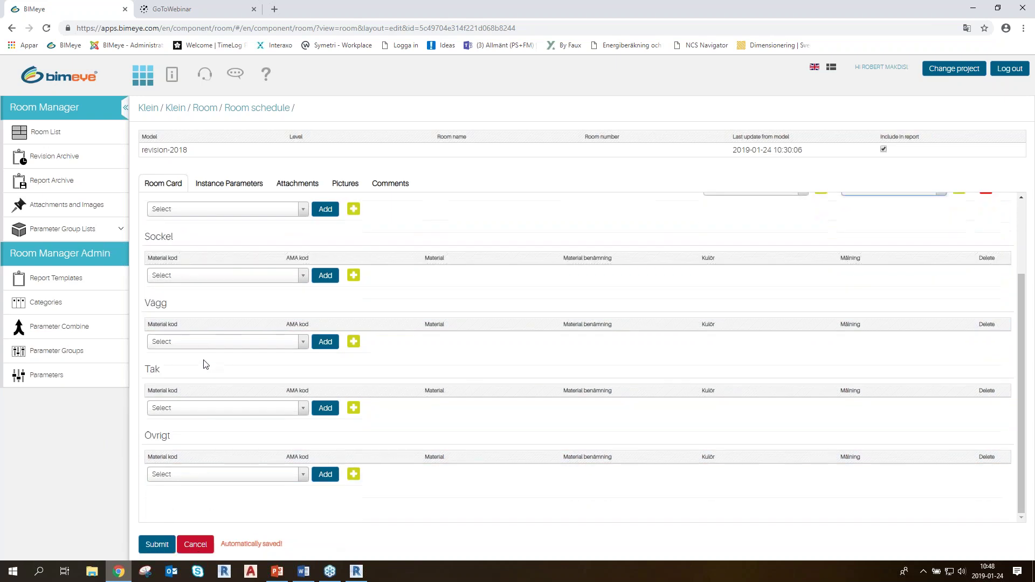
pyautogui.scroll(2, 205, 366)
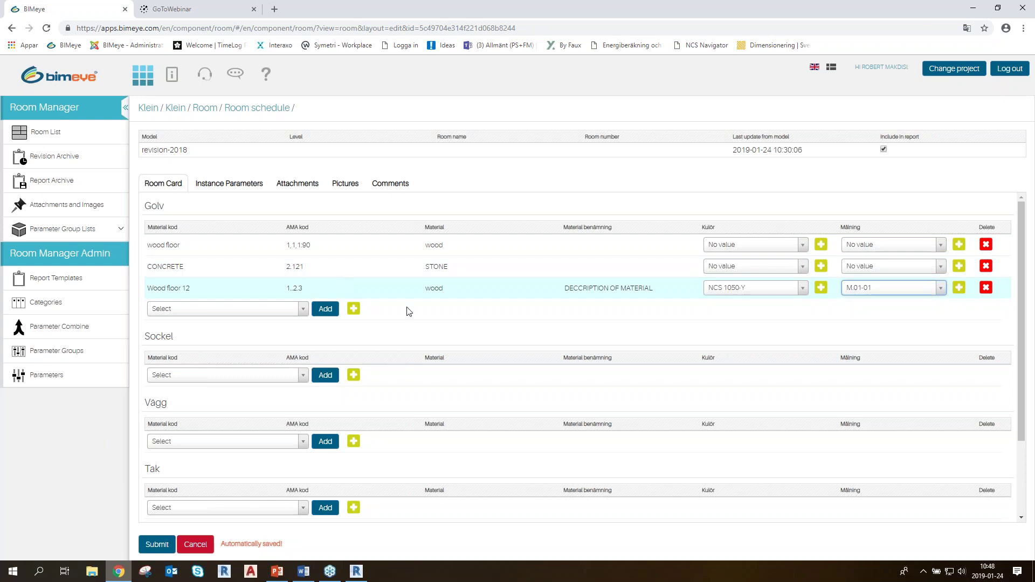
# Expand Parameter Group Lists and check the floor materials list without adding any
pyautogui.click(119, 231)
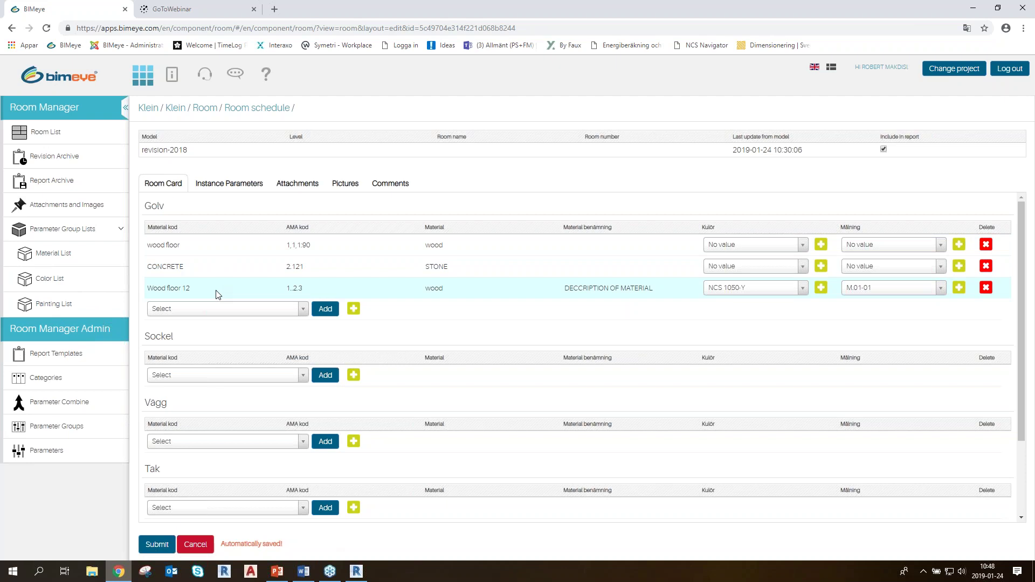
pyautogui.click(233, 308)
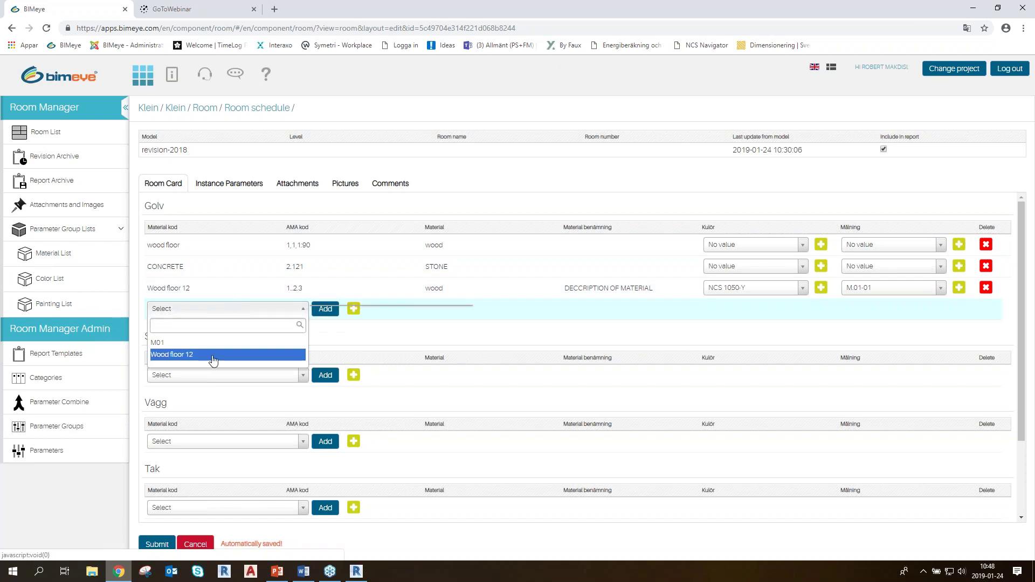
pyautogui.click(536, 334)
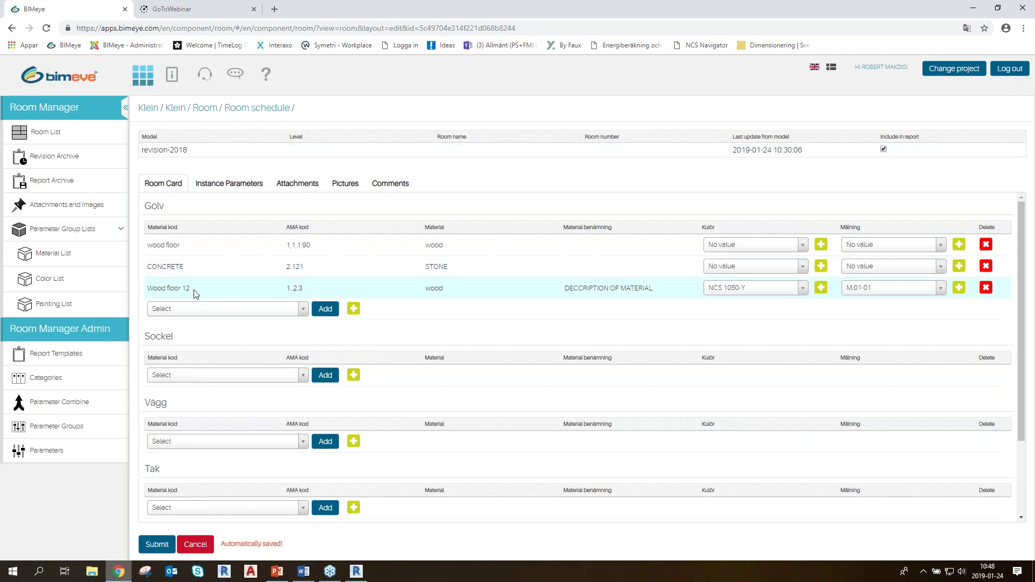
# Check the room's Instance Parameters, where Golv under Ytskikt reads Wood floor, CONCRETE
pyautogui.click(240, 185)
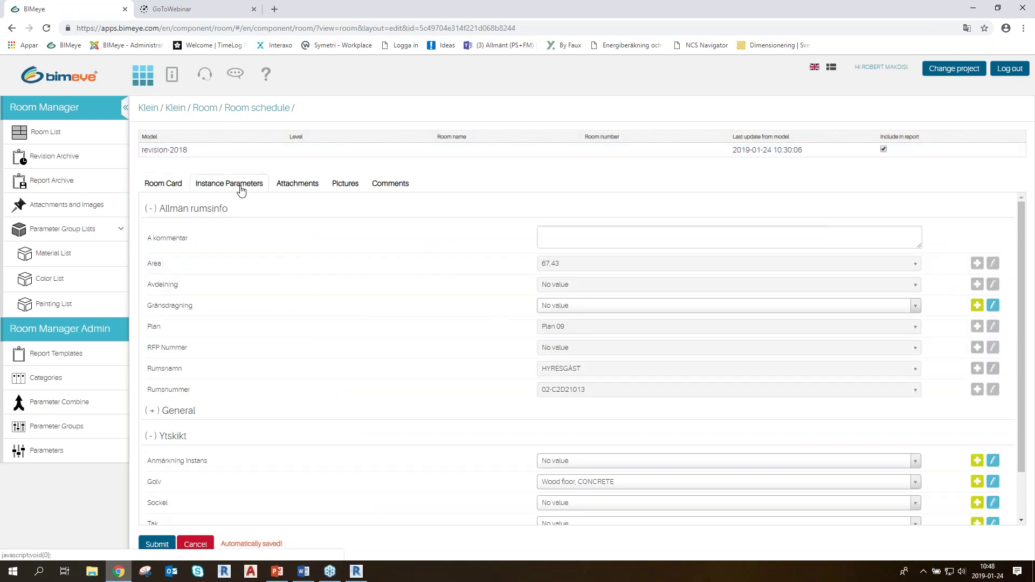
pyautogui.scroll(-1, 336, 291)
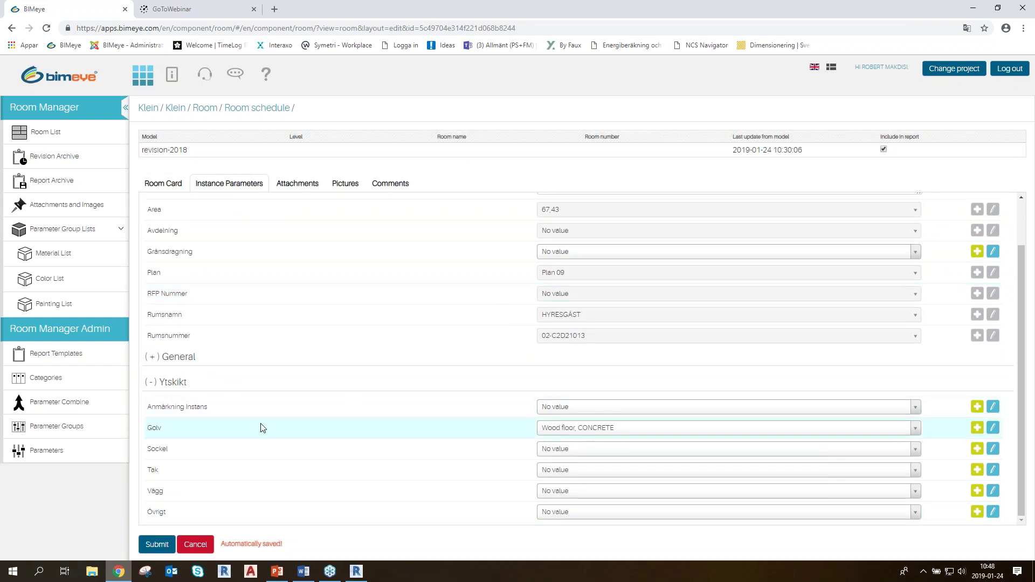
pyautogui.press('ctrl')
pyautogui.press('ctrl')
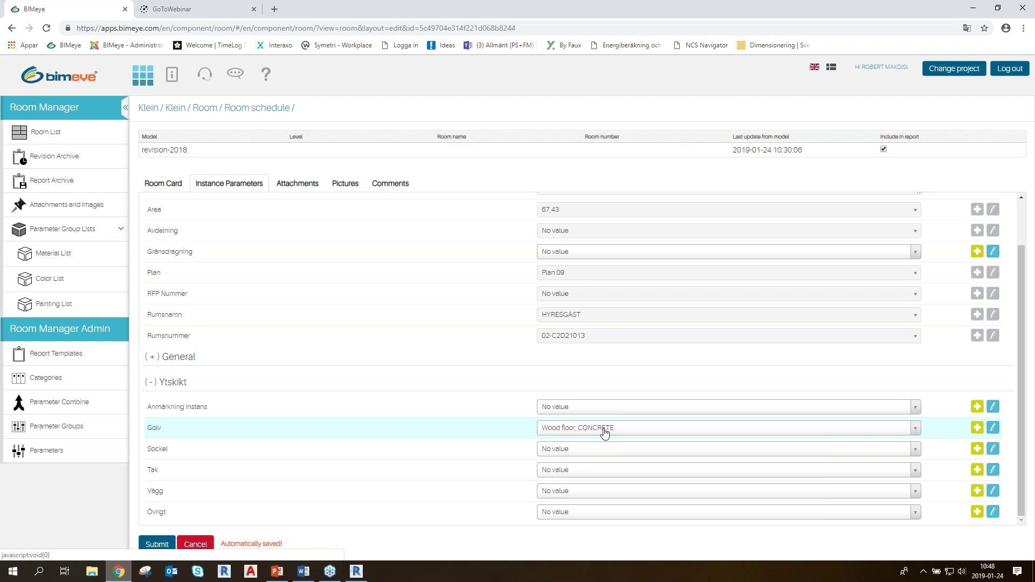
pyautogui.scroll(1, 572, 443)
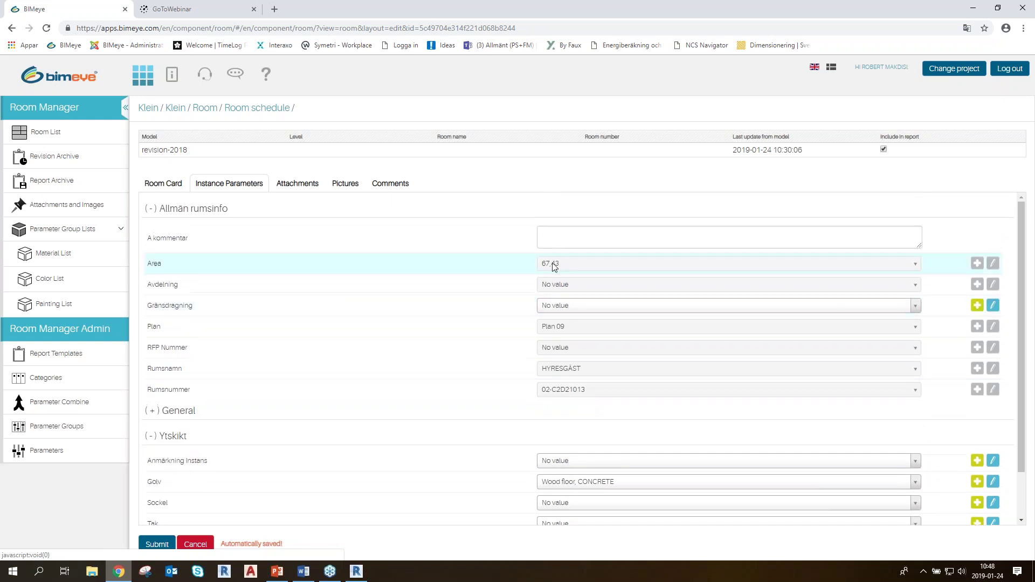
# Delete the Planvy Bild picture from the room and return to the Room Card
pyautogui.click(345, 184)
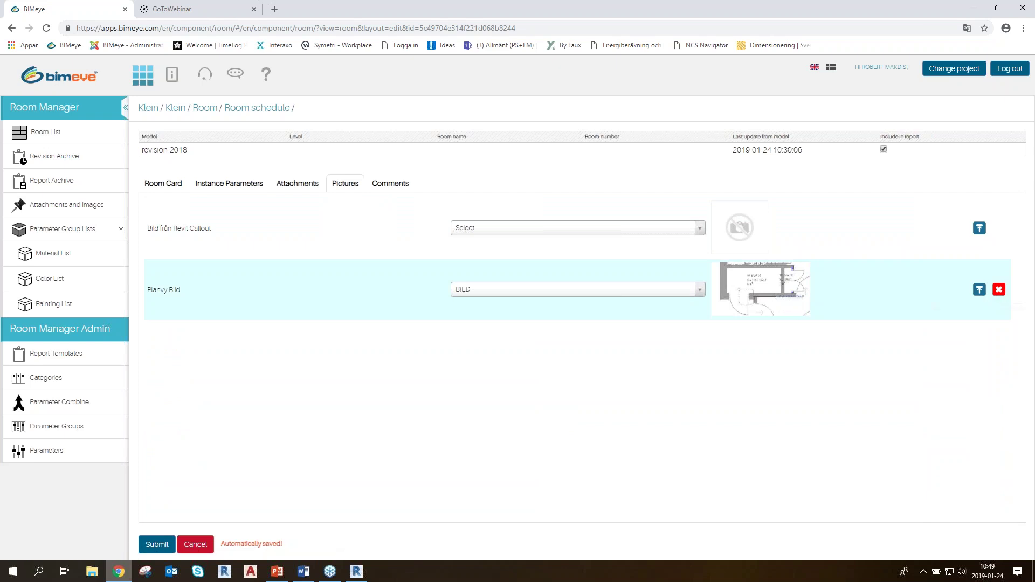
pyautogui.click(999, 290)
pyautogui.click(468, 365)
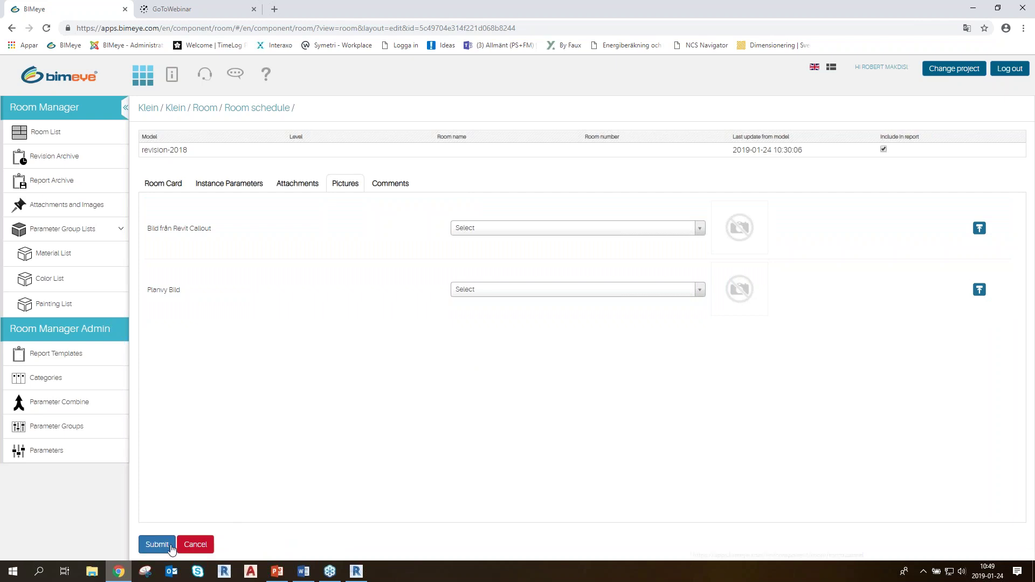
pyautogui.click(169, 185)
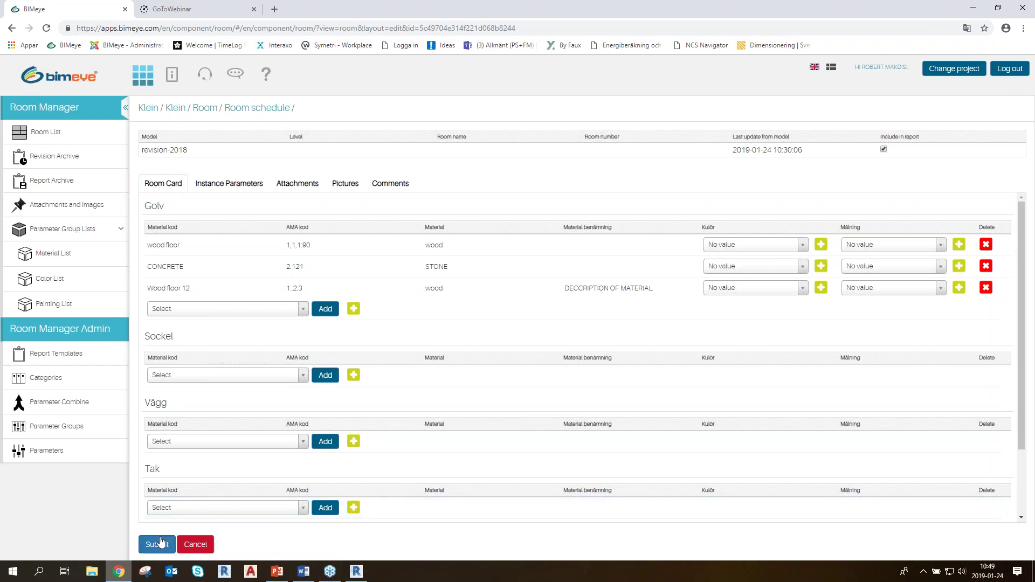
# Check room 02-C2D21013's Golv column in the Room List, then switch to Revit
pyautogui.click(51, 135)
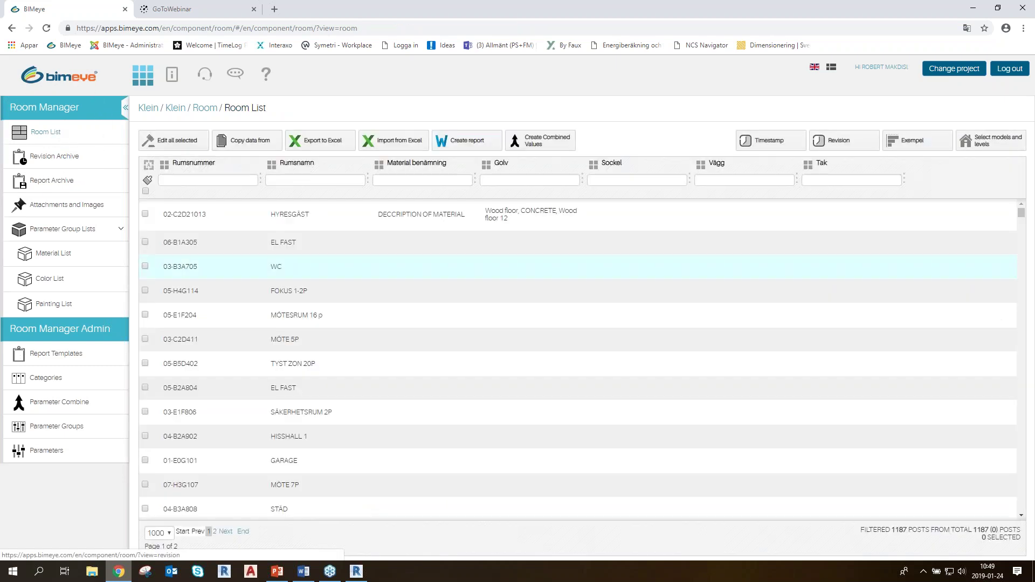
pyautogui.click(540, 217)
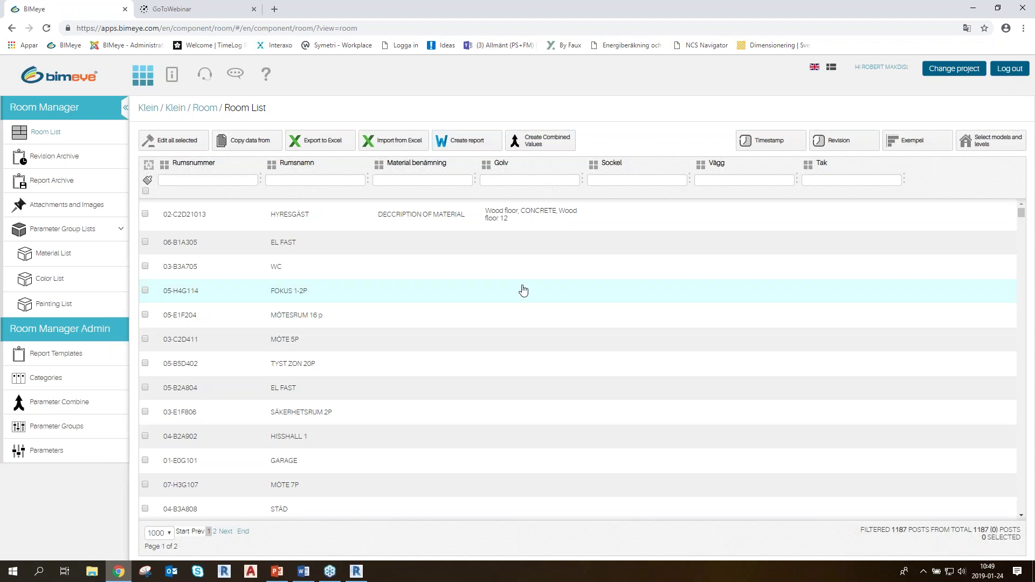
pyautogui.hotkey('alt', 'Tab')
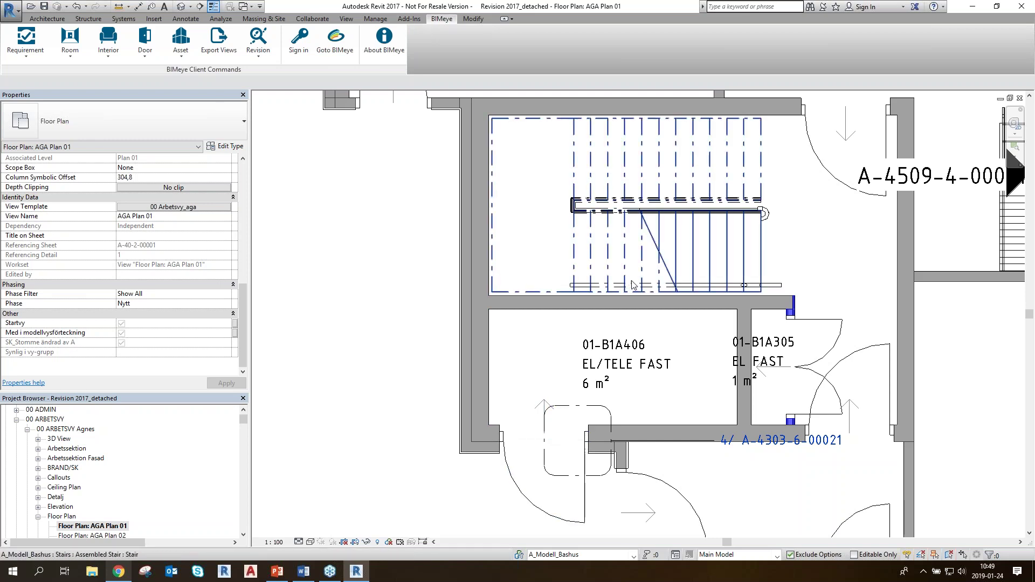
# Set up BIMeye Create Views with offset 500 and view template 00 Arbetsvy - Planer
pyautogui.click(71, 54)
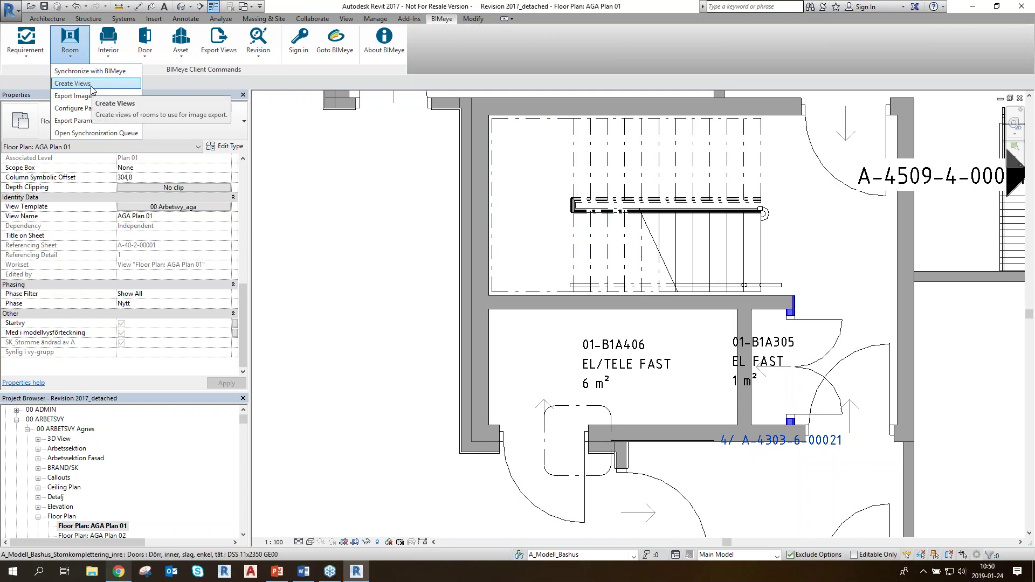
pyautogui.click(72, 83)
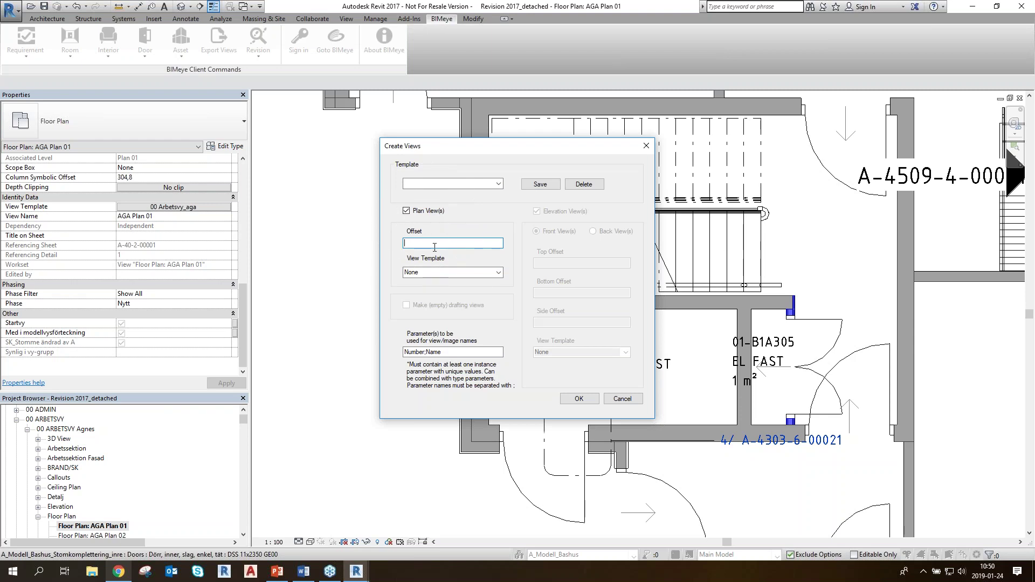
pyautogui.write('500')
pyautogui.click(498, 273)
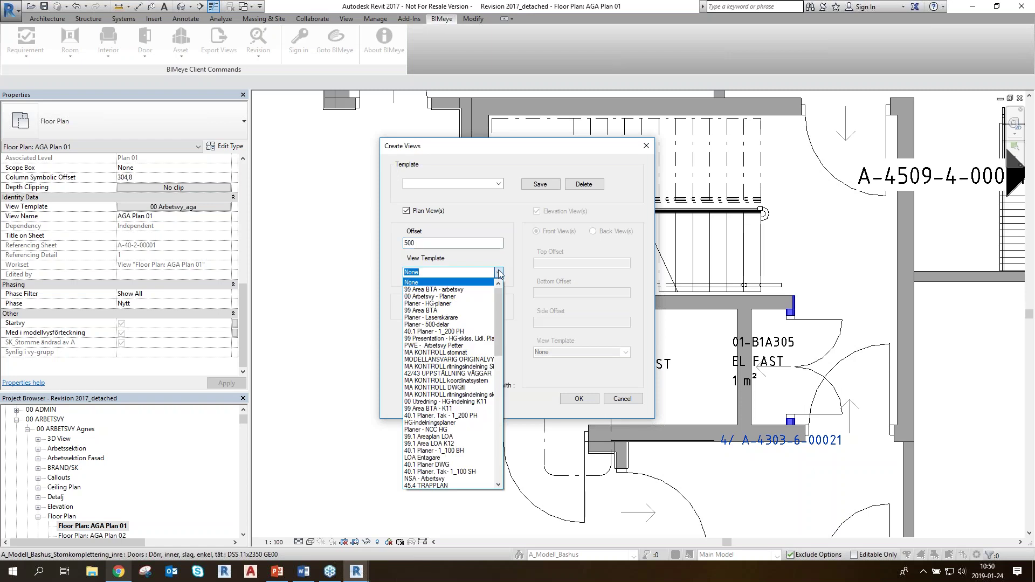
pyautogui.click(457, 297)
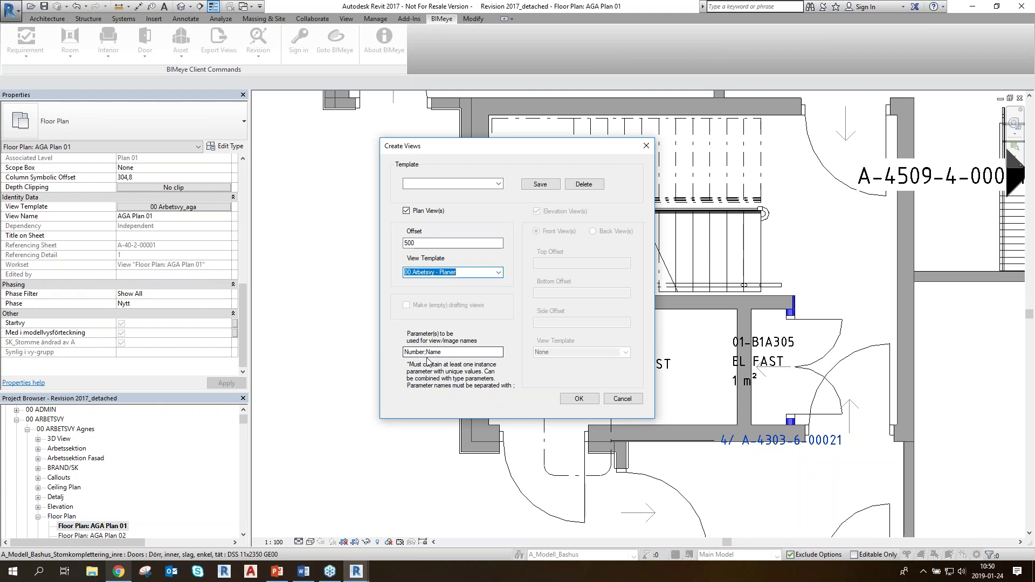
pyautogui.moveTo(543, 146); pyautogui.dragTo(398, 125)
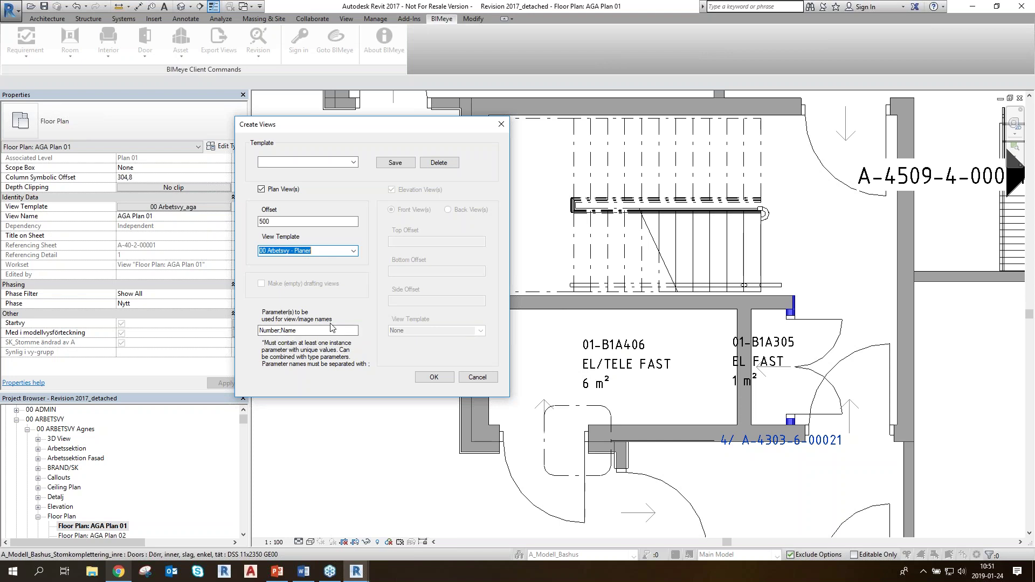
pyautogui.moveTo(382, 133); pyautogui.dragTo(413, 148)
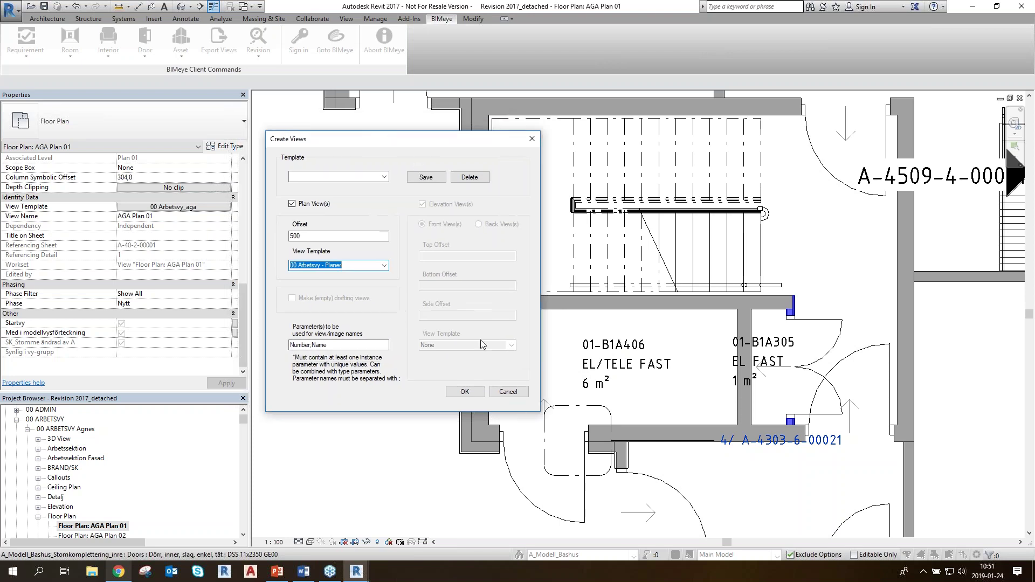
# Confirm view creation and let BIMeye generate the room plan views
pyautogui.click(467, 391)
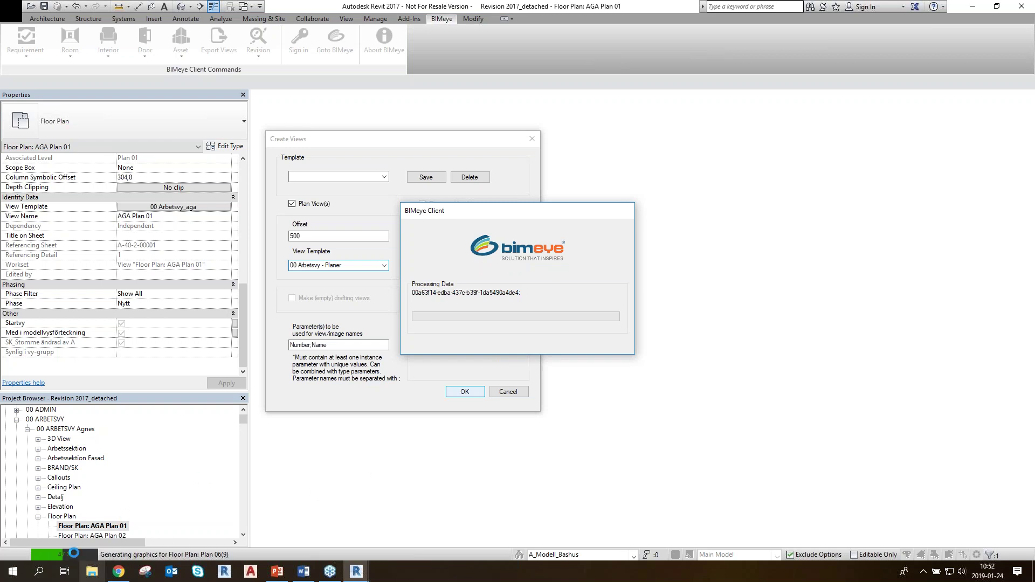
pyautogui.press('ctrl')
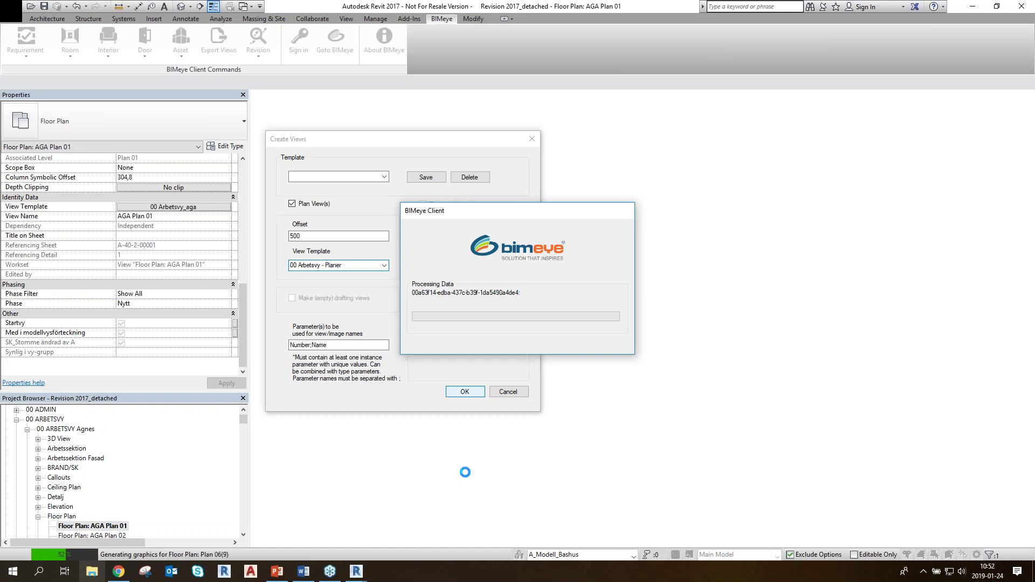
pyautogui.click(119, 572)
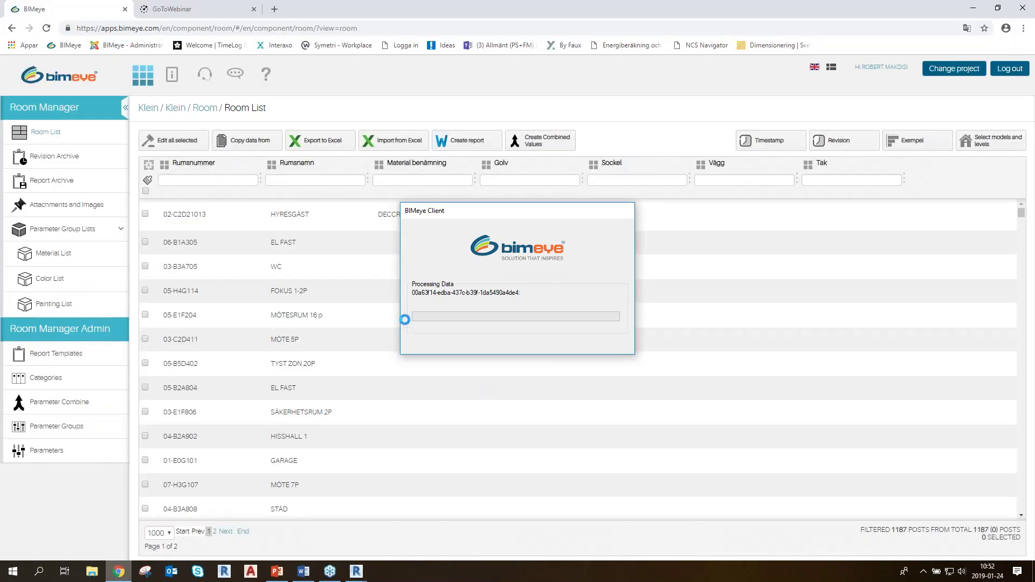
pyautogui.click(573, 213)
pyautogui.moveTo(356, 571)
pyautogui.moveTo(422, 519)
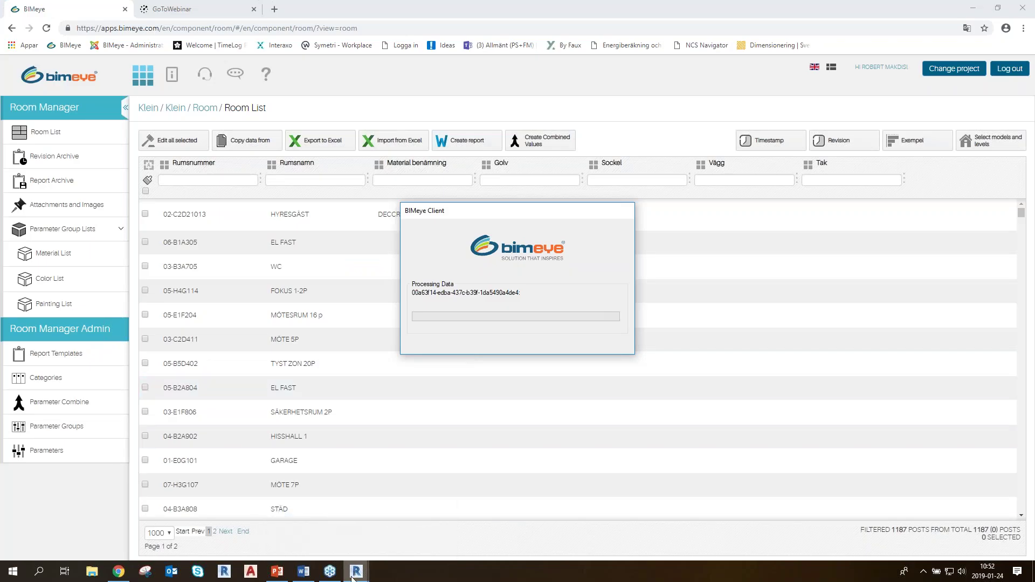
pyautogui.hotkey('alt', 'Tab')
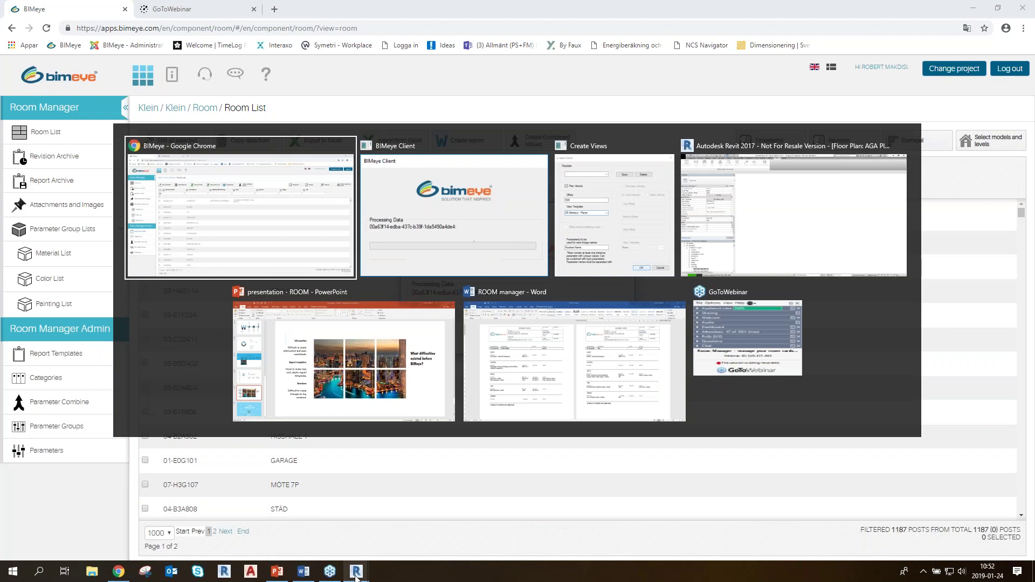
pyautogui.hotkey('alt', 'Tab')
pyautogui.hotkey('alt', 'Tab')
pyautogui.press('Tab')
pyautogui.press('Escape')
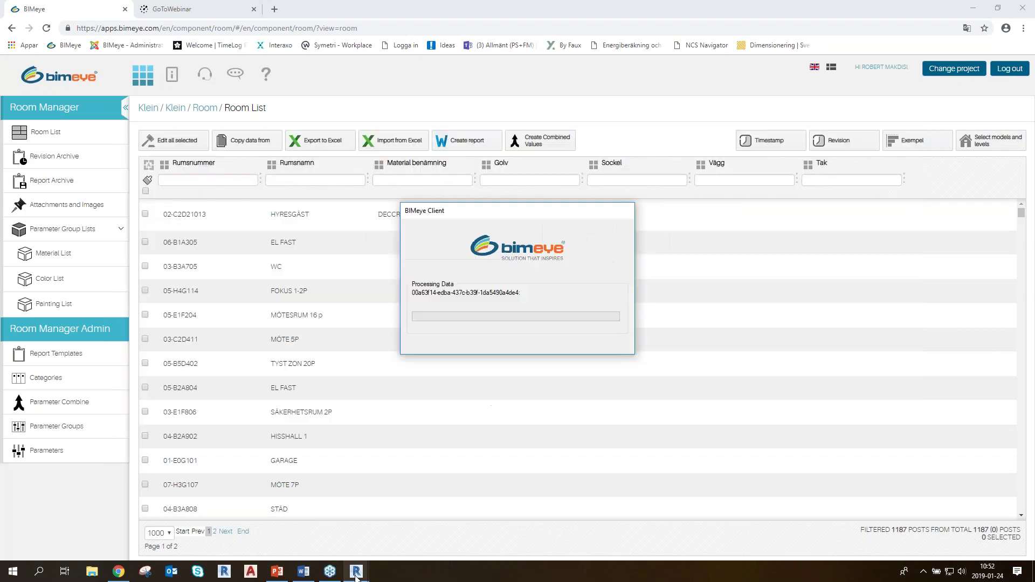
pyautogui.hotkey('alt', 'Tab')
pyautogui.hotkey('alt', 'Tab')
pyautogui.moveTo(356, 573)
pyautogui.moveTo(399, 521)
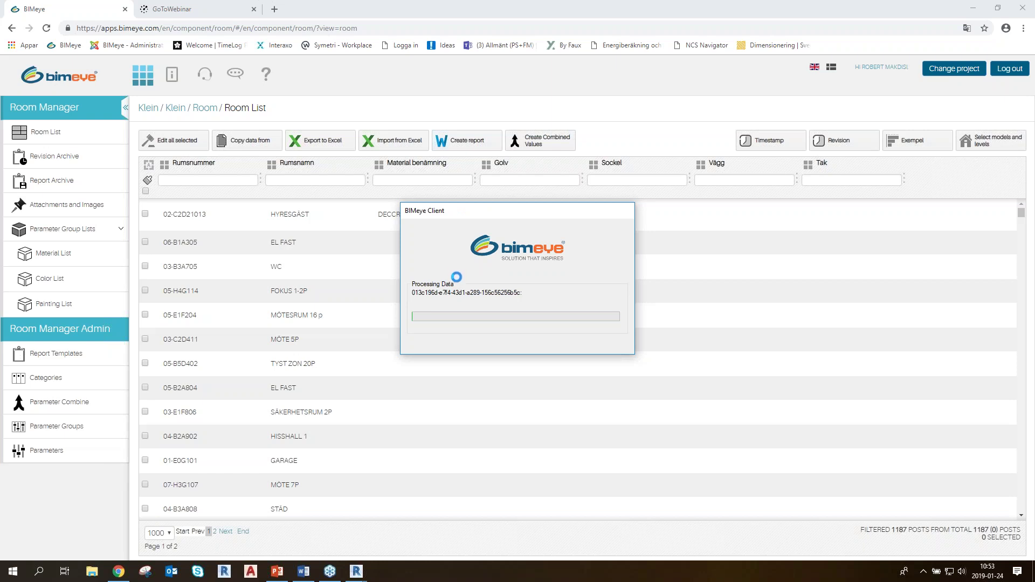
# Confirm creating the room plan views in Revit's Create Views dialog, then return to BIMeye's full Room List
pyautogui.click(118, 575)
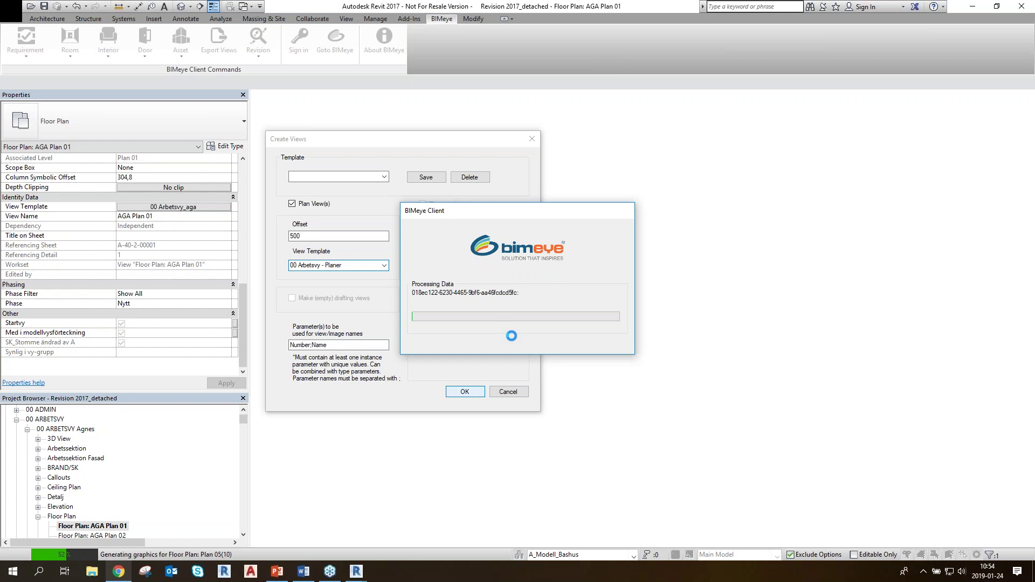
pyautogui.hotkey('alt', 'Tab')
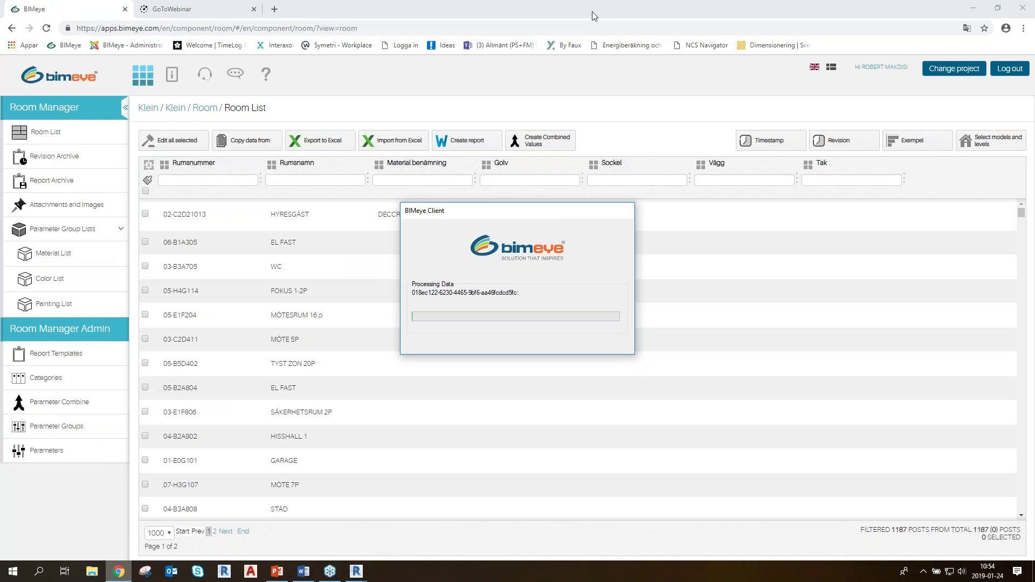
pyautogui.click(590, 64)
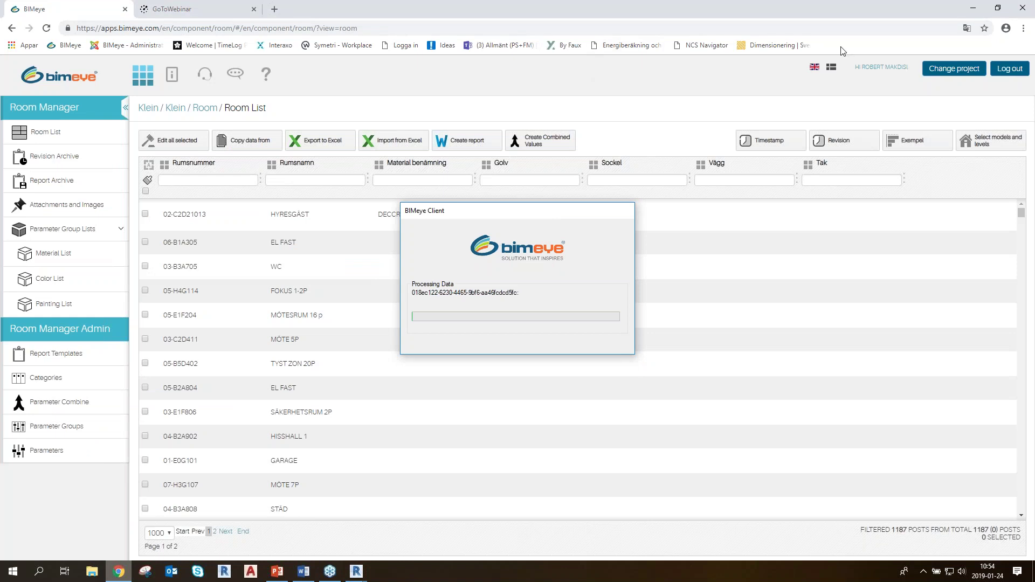
pyautogui.click(354, 574)
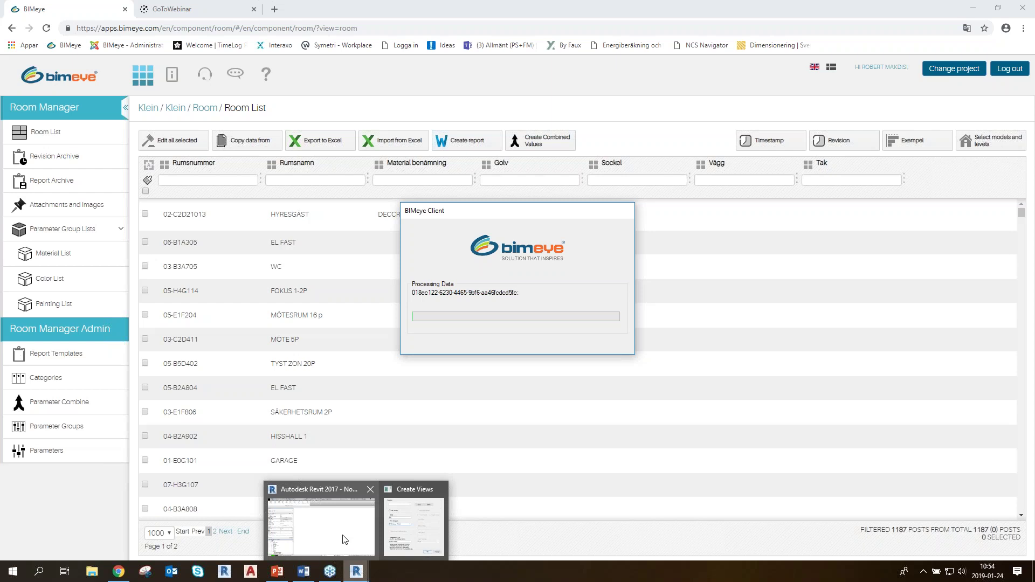
pyautogui.click(345, 538)
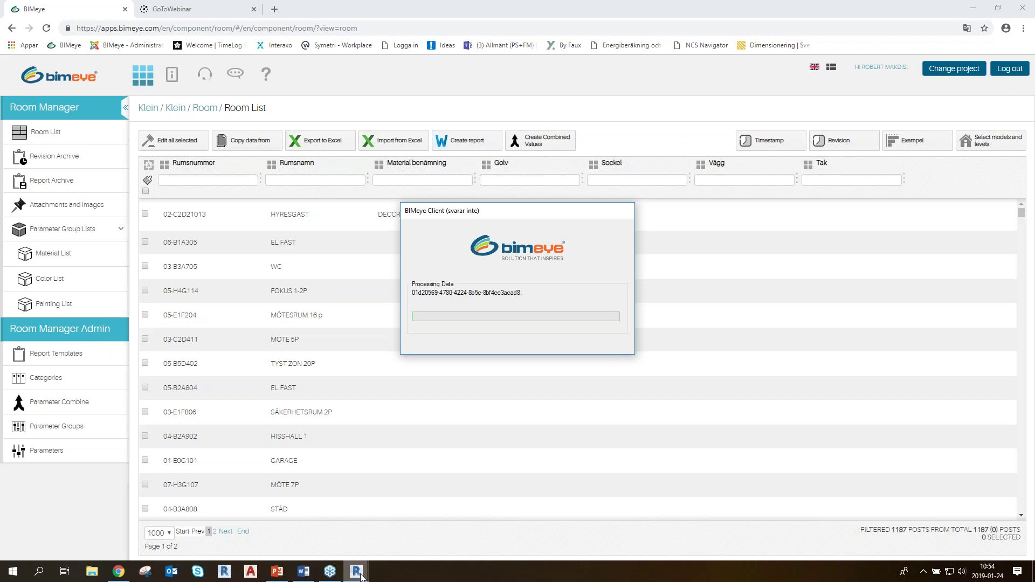
pyautogui.moveTo(357, 573)
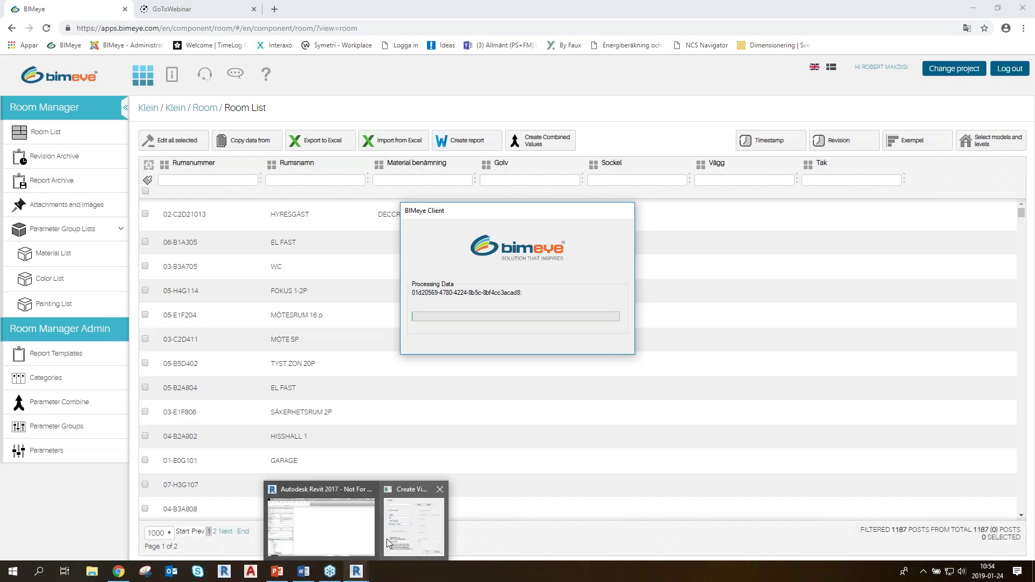
pyautogui.moveTo(385, 518)
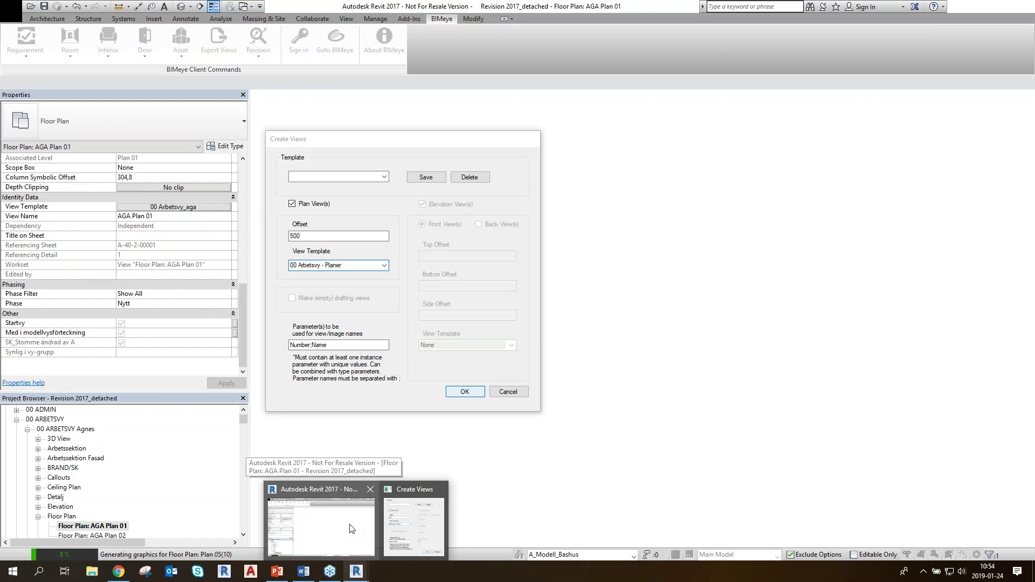
pyautogui.click(463, 390)
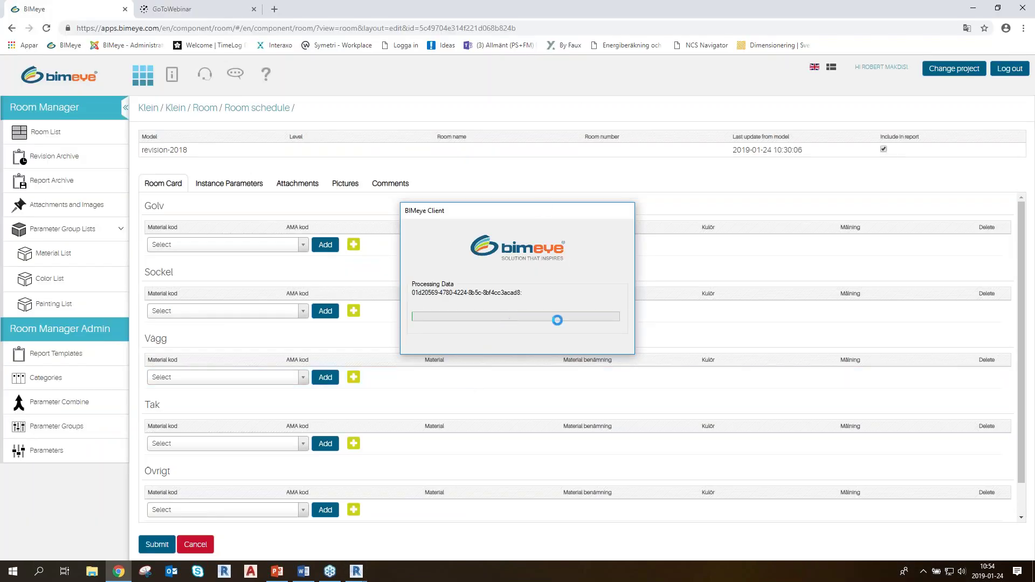
pyautogui.click(42, 133)
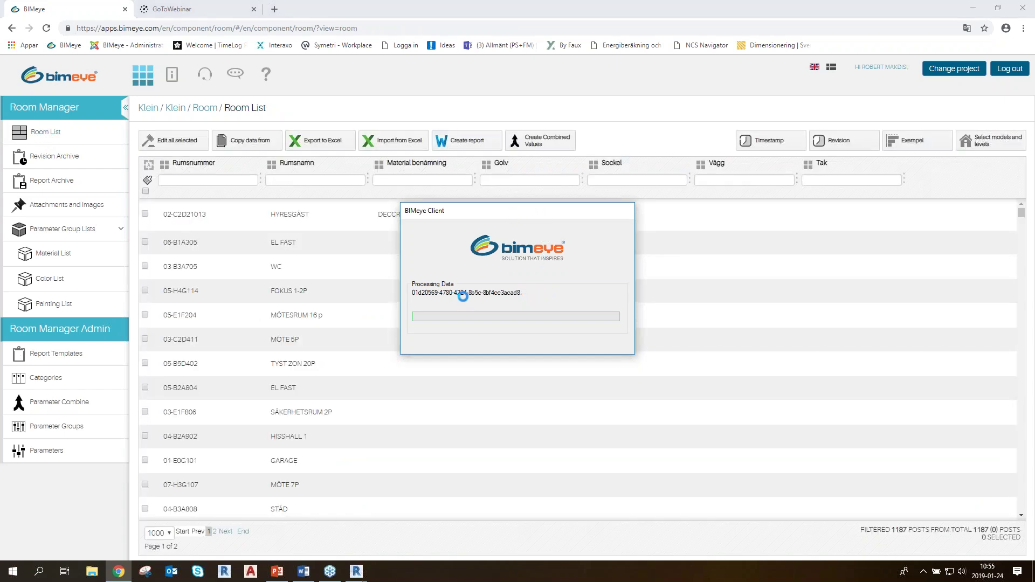
# Open room 02-C2D21013's Pictures and choose a floor-plan image for Planvy Bild
pyautogui.doubleClick(187, 215)
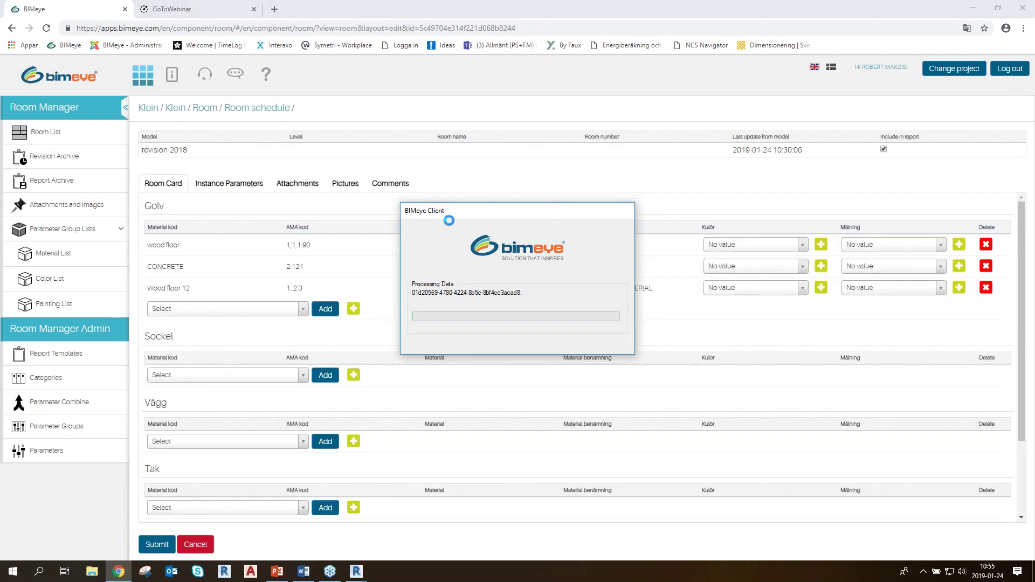
pyautogui.click(336, 186)
pyautogui.click(516, 216)
pyautogui.click(674, 290)
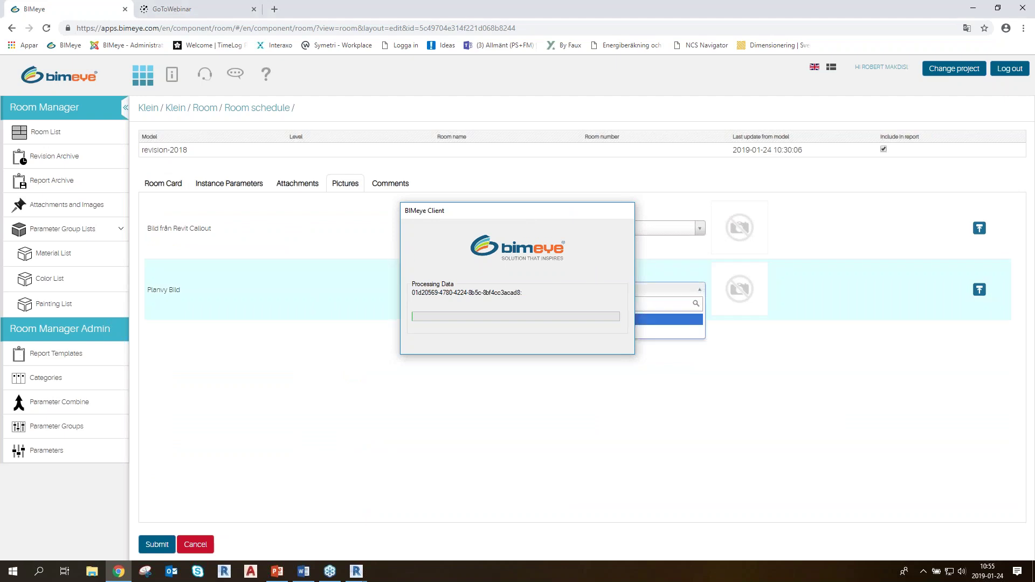
pyautogui.click(670, 331)
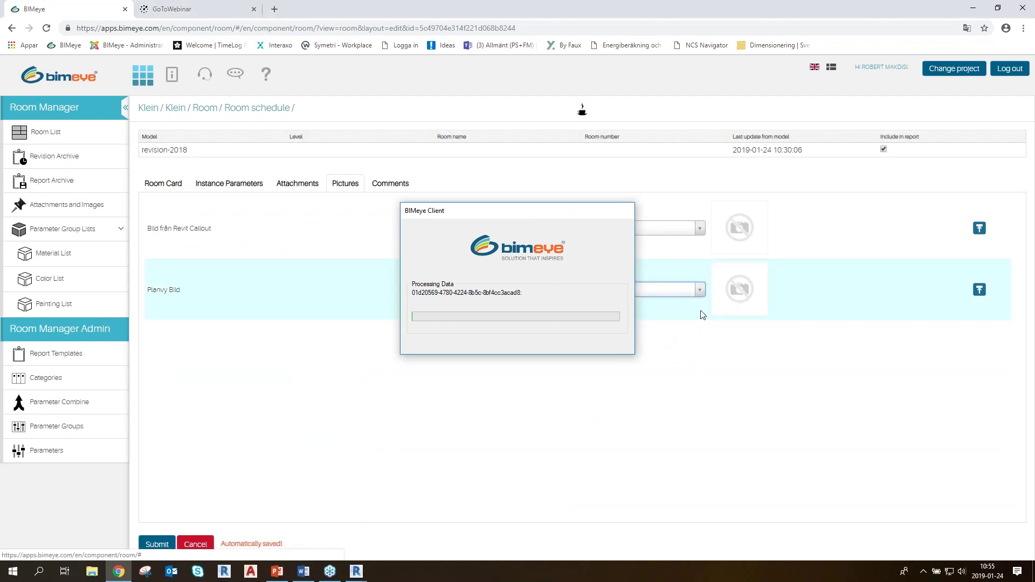
# Preview the Planvy Bild image enlarged, then return to the Room List without further changes
pyautogui.click(764, 289)
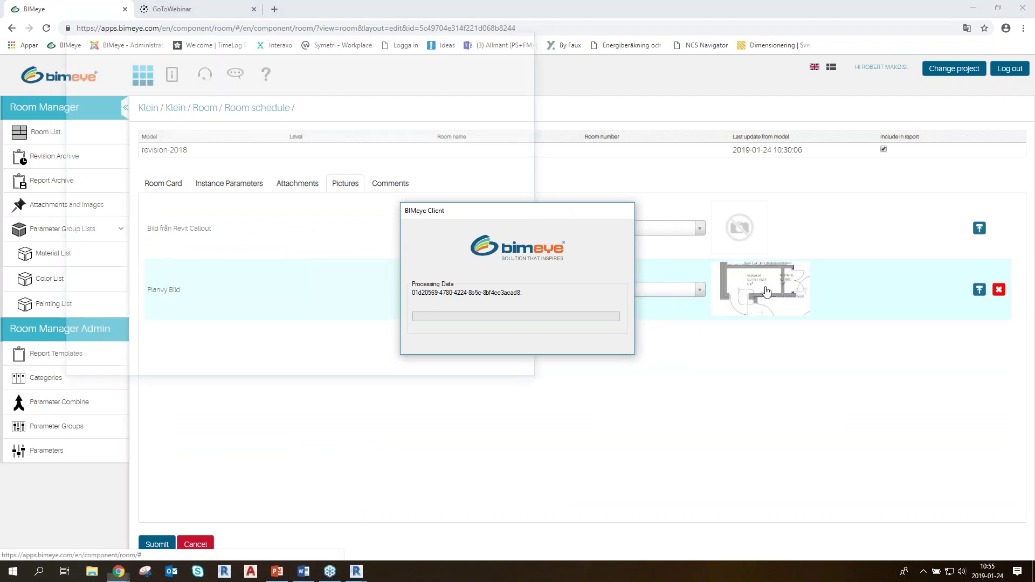
pyautogui.moveTo(361, 37); pyautogui.dragTo(300, 108)
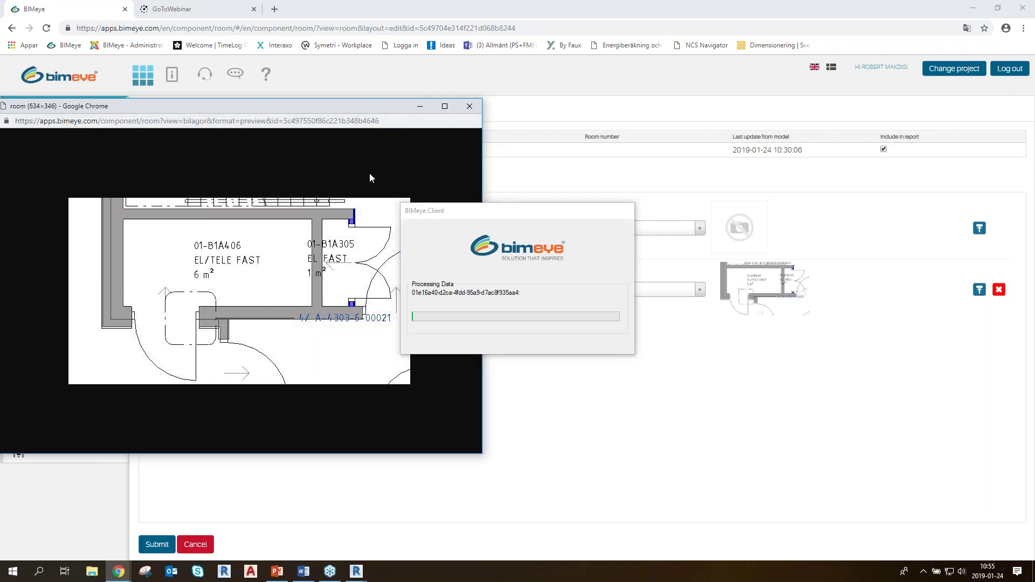
pyautogui.click(470, 107)
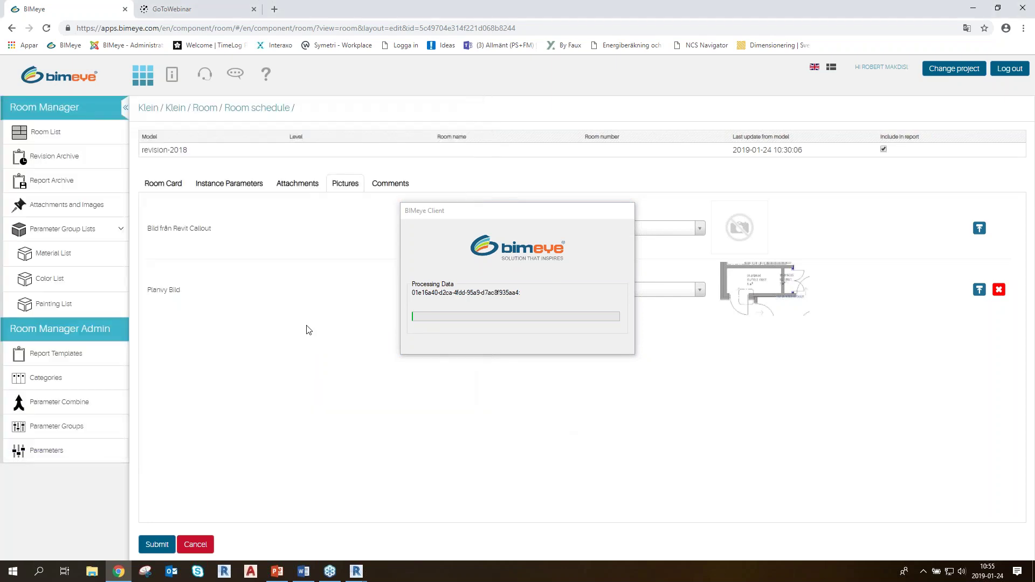
pyautogui.click(43, 138)
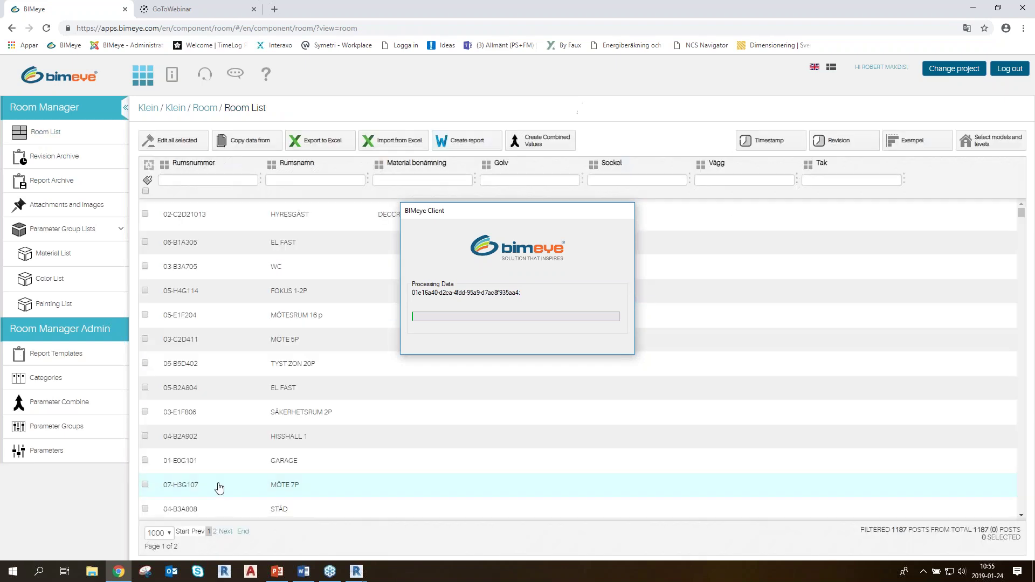
pyautogui.doubleClick(190, 216)
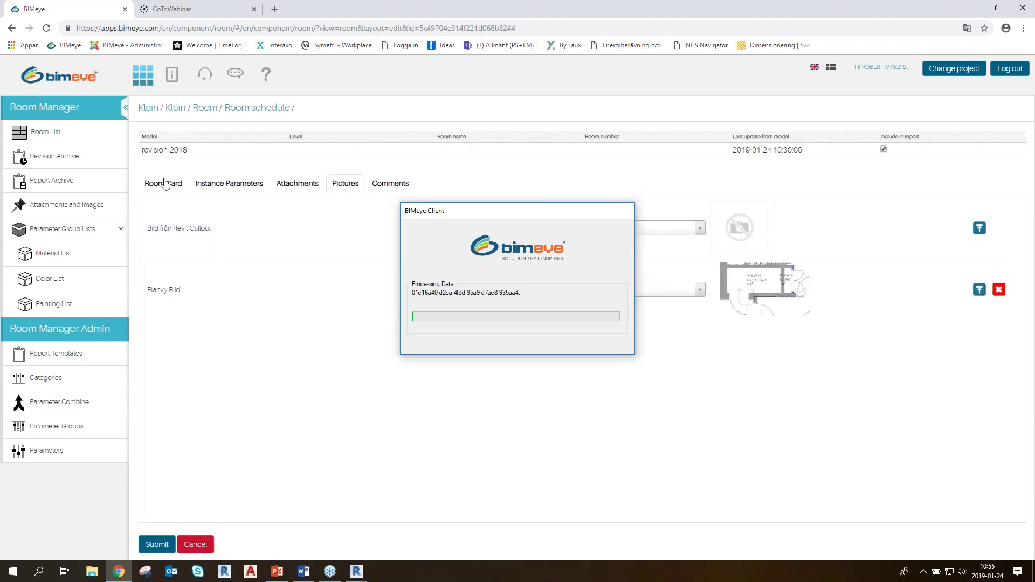
pyautogui.click(204, 545)
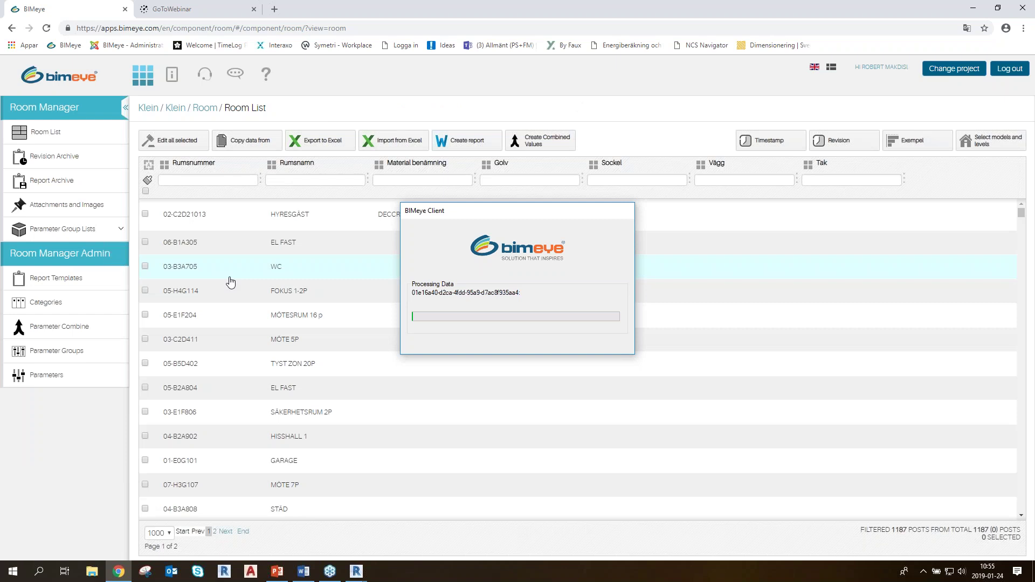
# Select rooms 02-C2D21013, 06-B1A305 and 03-B3A705 and start a Report for them
pyautogui.click(145, 215)
pyautogui.click(145, 242)
pyautogui.click(146, 267)
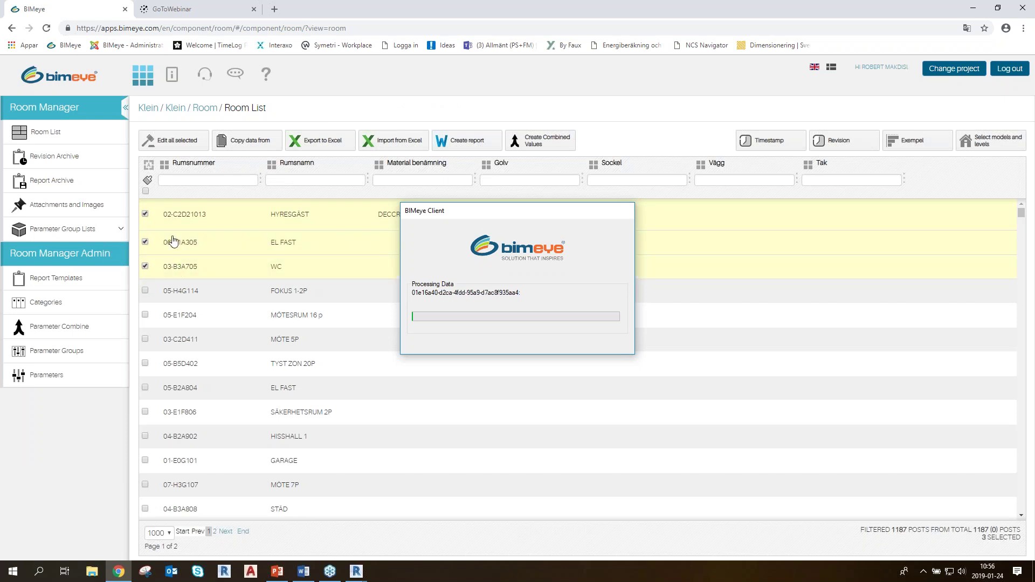
pyautogui.click(480, 142)
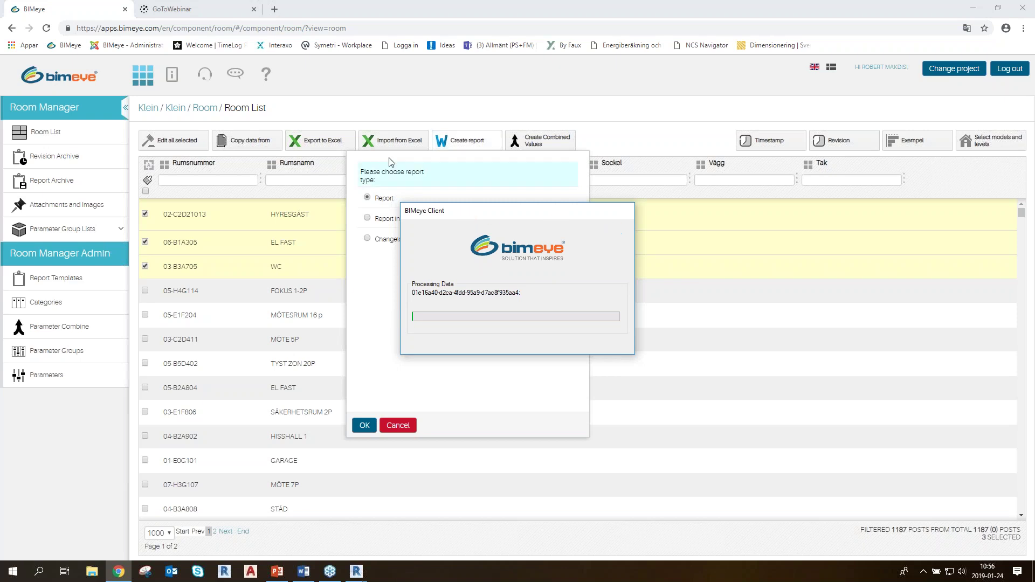
pyautogui.moveTo(440, 159); pyautogui.dragTo(307, 160)
pyautogui.click(458, 172)
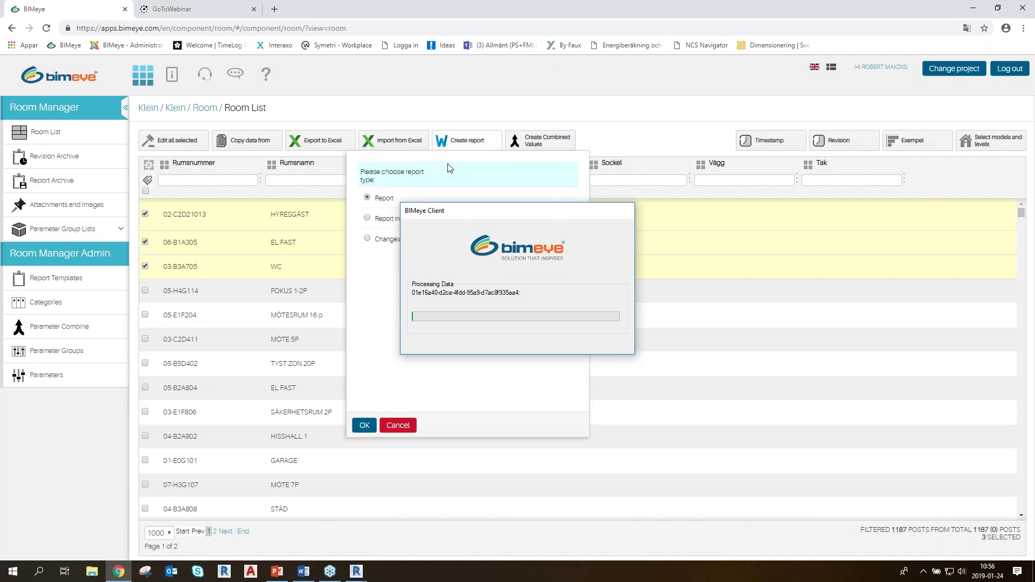
pyautogui.click(364, 426)
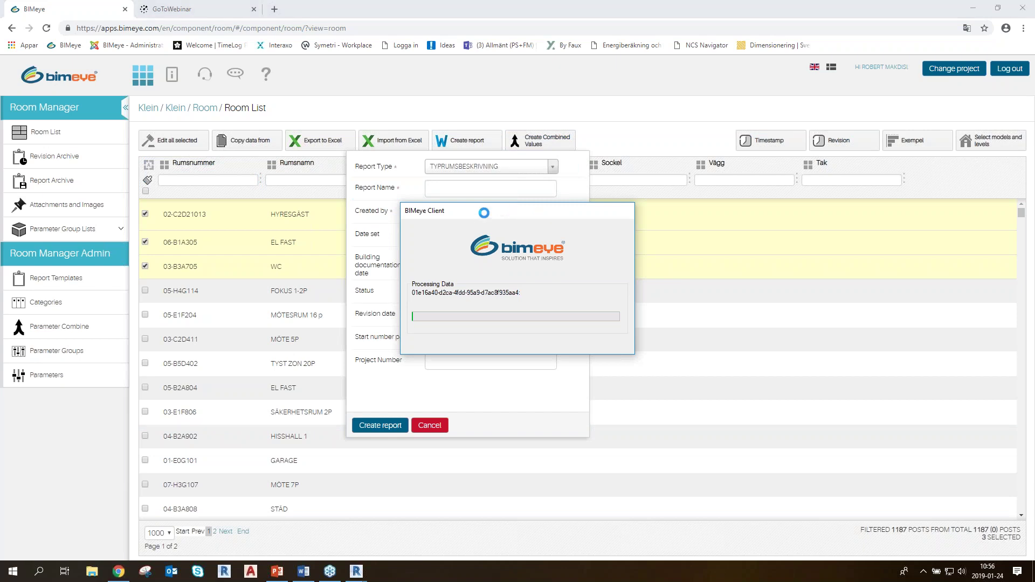
# Switch between open windows and respond to Revit's not-responding warning
pyautogui.hotkey('alt', 'Tab')
pyautogui.hotkey('alt', 'Tab')
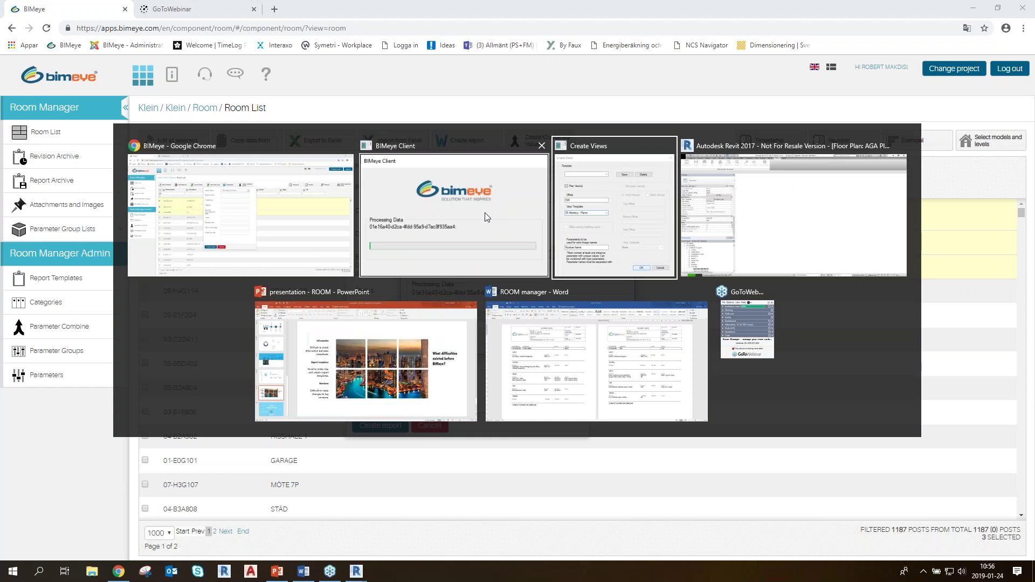
pyautogui.hotkey('alt', 'Tab')
pyautogui.hotkey('alt', 'Tab')
pyautogui.hotkey('alt', 'Tab')
pyautogui.hotkey('alt', 'Tab')
pyautogui.hotkey('alt', 'Tab')
pyautogui.hotkey('alt', 'Tab')
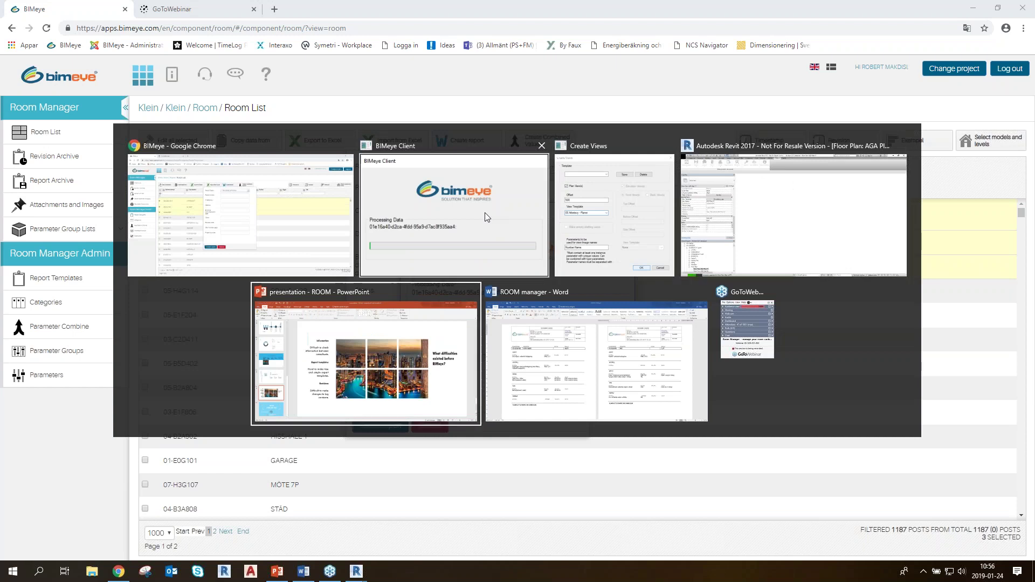
pyautogui.hotkey('alt', 'Tab')
pyautogui.hotkey('alt', 'Tab')
pyautogui.hotkey('alt', 'Tab')
pyautogui.hotkey('alt', 'Tab')
pyautogui.hotkey('alt', 'Tab')
pyautogui.hotkey('alt', 'Tab')
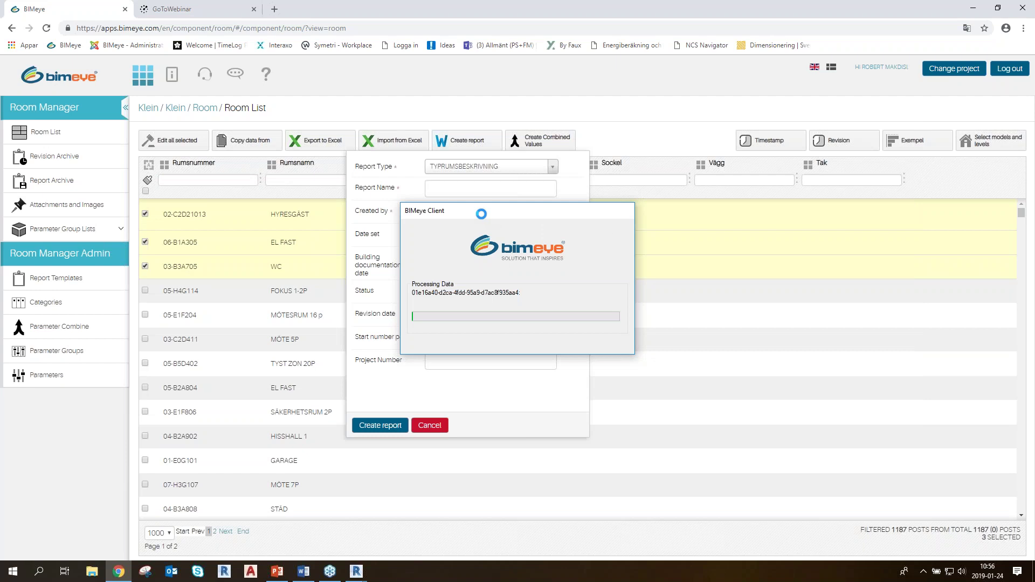
pyautogui.moveTo(356, 571)
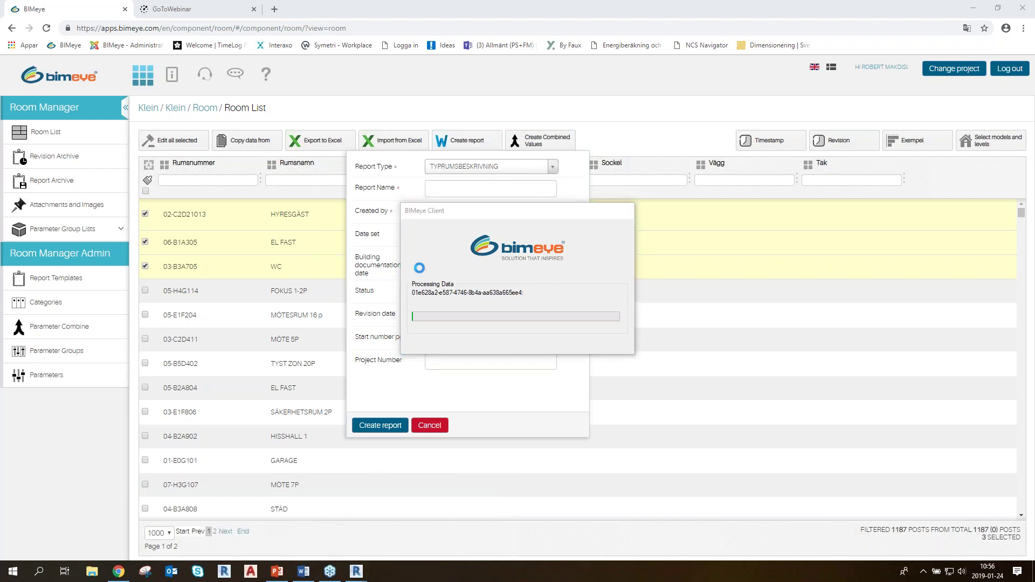
pyautogui.click(471, 297)
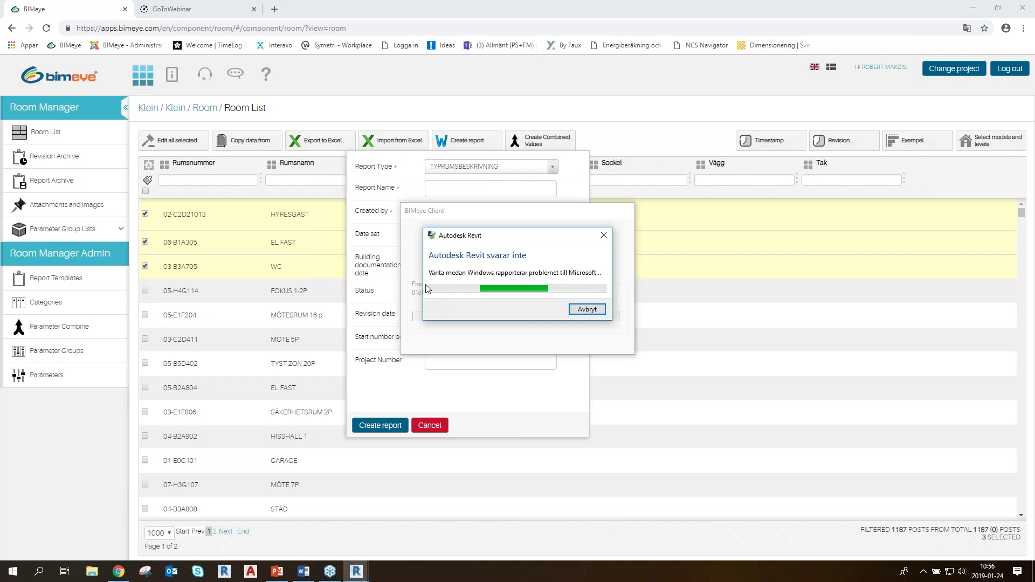
# Activate Revit's unresponsive error dialog, then choose Change project in the BIMeye header
pyautogui.click(604, 236)
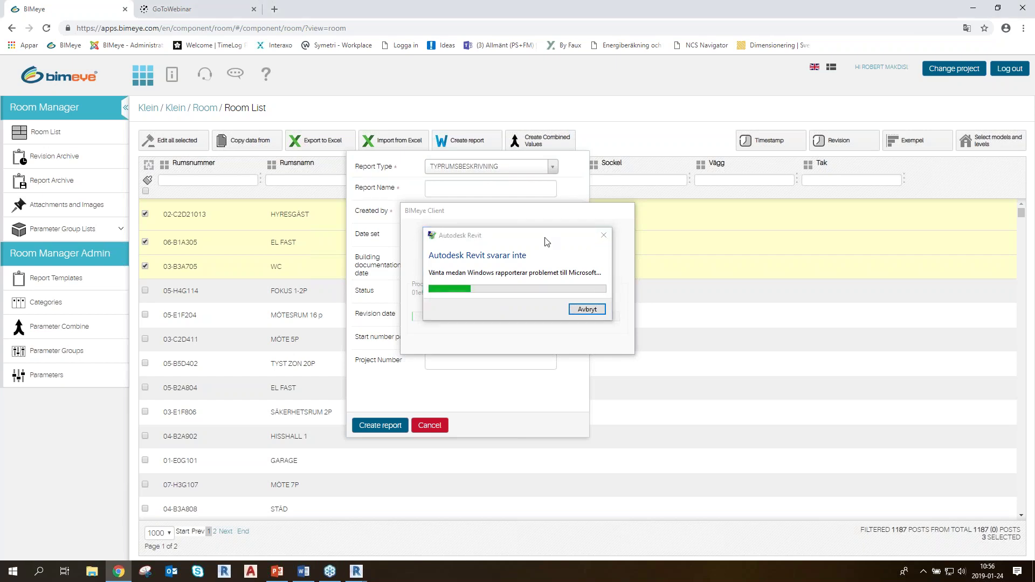
pyautogui.hotkey('alt', 'Tab')
pyautogui.hotkey('alt', 'Tab')
pyautogui.hotkey('alt', 'Tab')
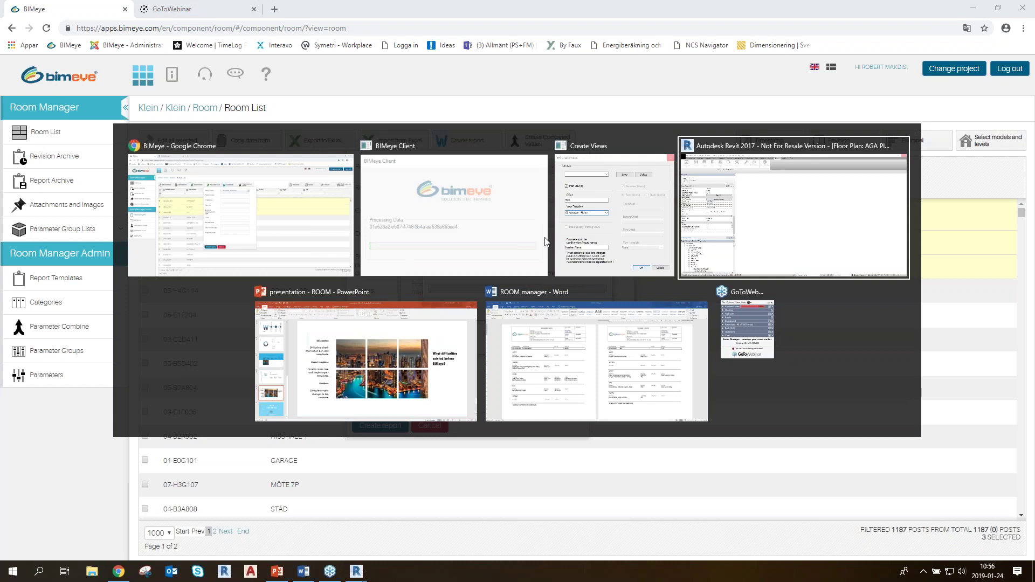
pyautogui.hotkey('alt', 'Tab')
pyautogui.hotkey('alt', 'Tab')
pyautogui.hotkey('alt', 'Tab')
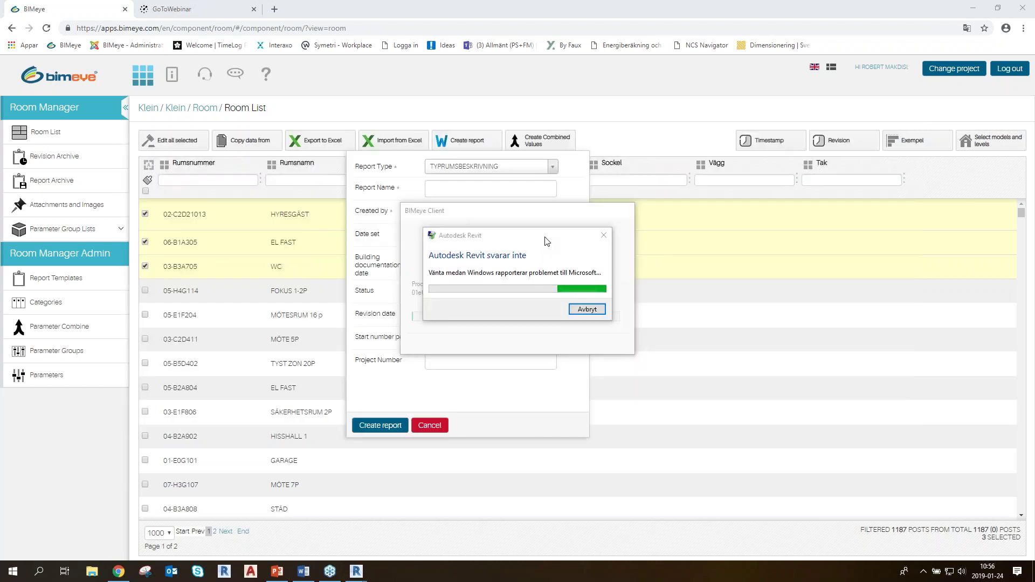
pyautogui.tripleClick(405, 168)
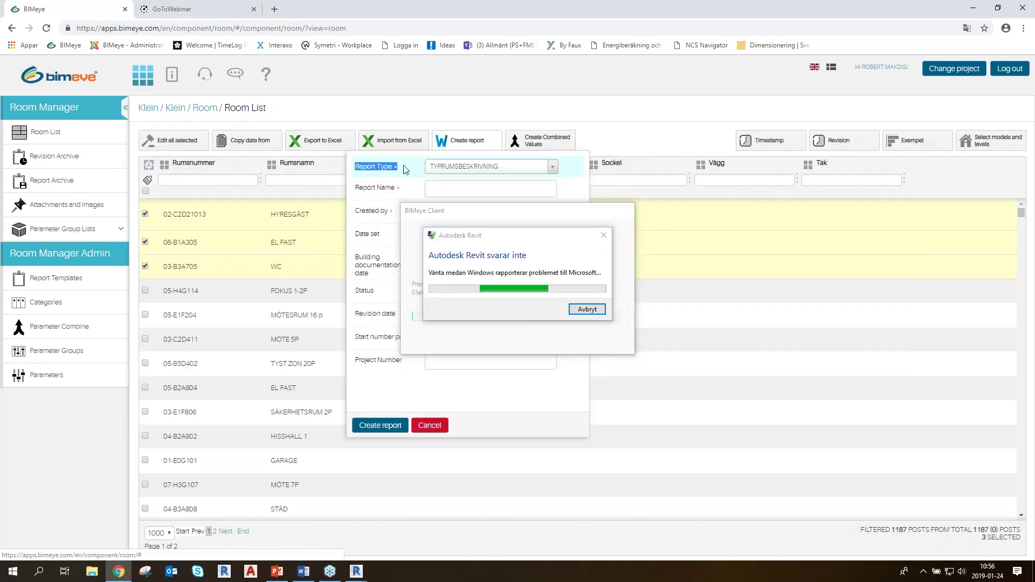
pyautogui.click(411, 168)
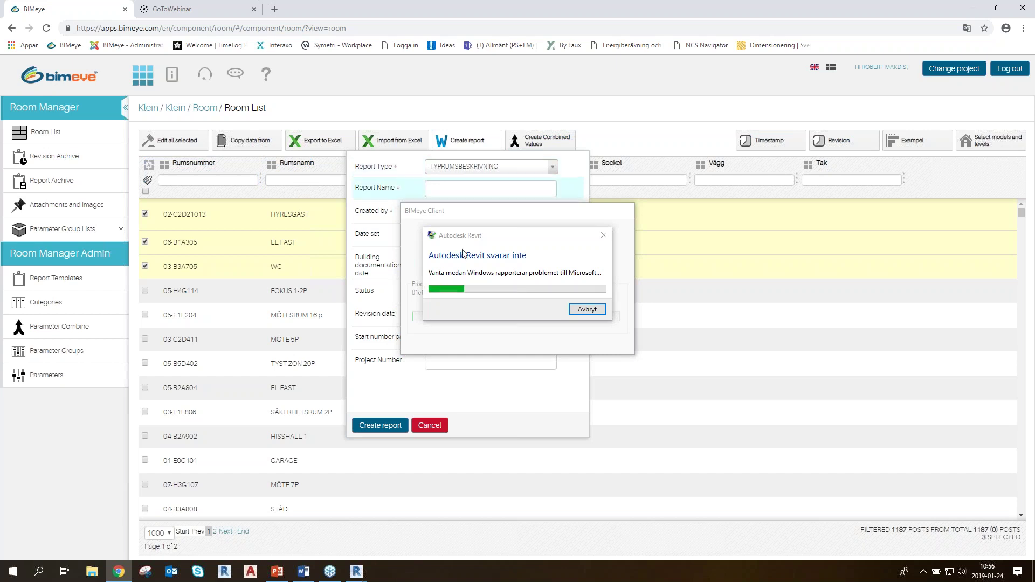
pyautogui.click(589, 311)
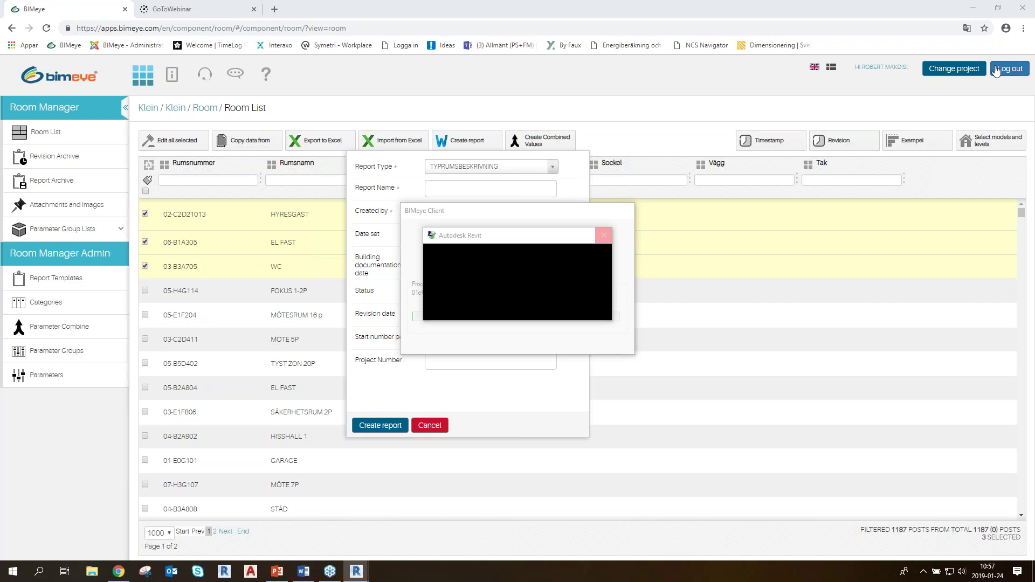
pyautogui.click(953, 69)
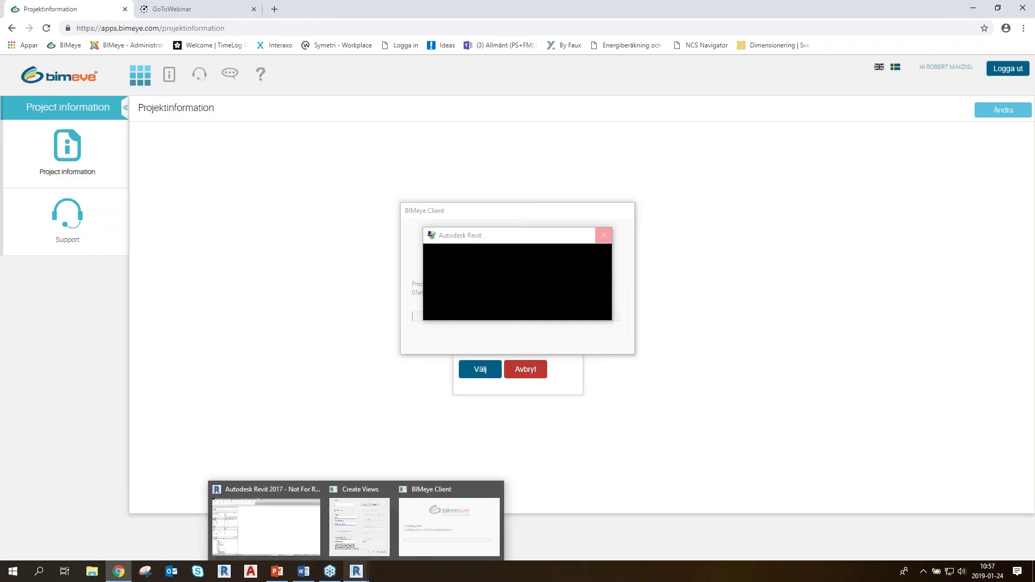
# End the frozen Autodesk Revit process with Task Manager's Avsluta aktivitet, then close Task Manager
pyautogui.click(360, 577)
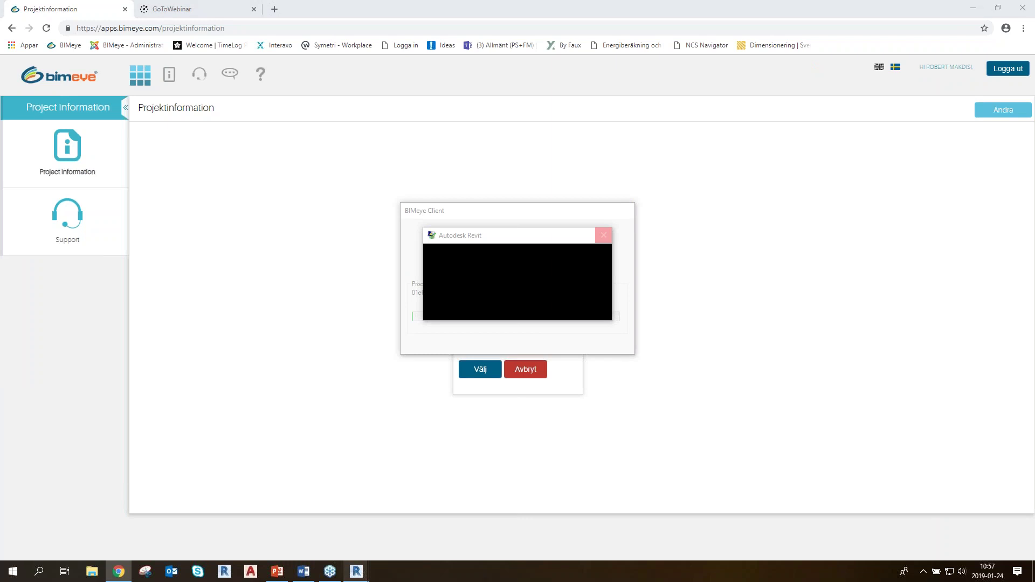
pyautogui.hotkey('ctrl', 'shift', 'Escape')
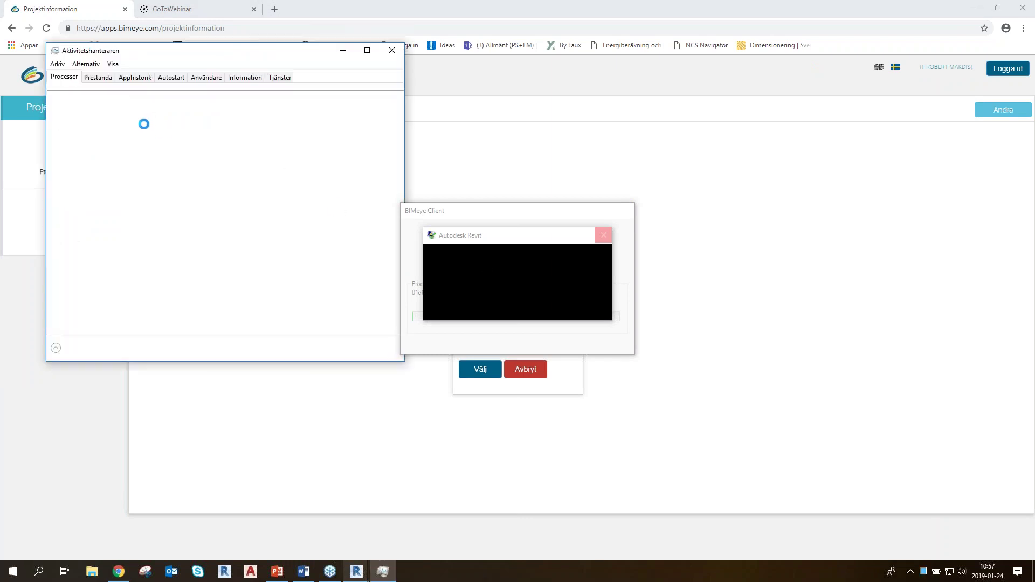
pyautogui.click(102, 156)
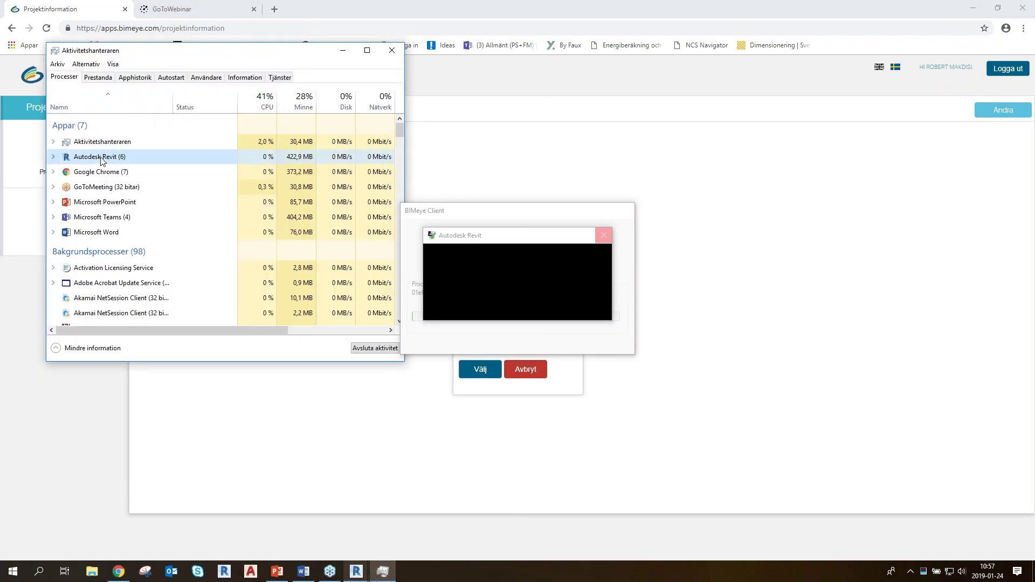
pyautogui.click(375, 348)
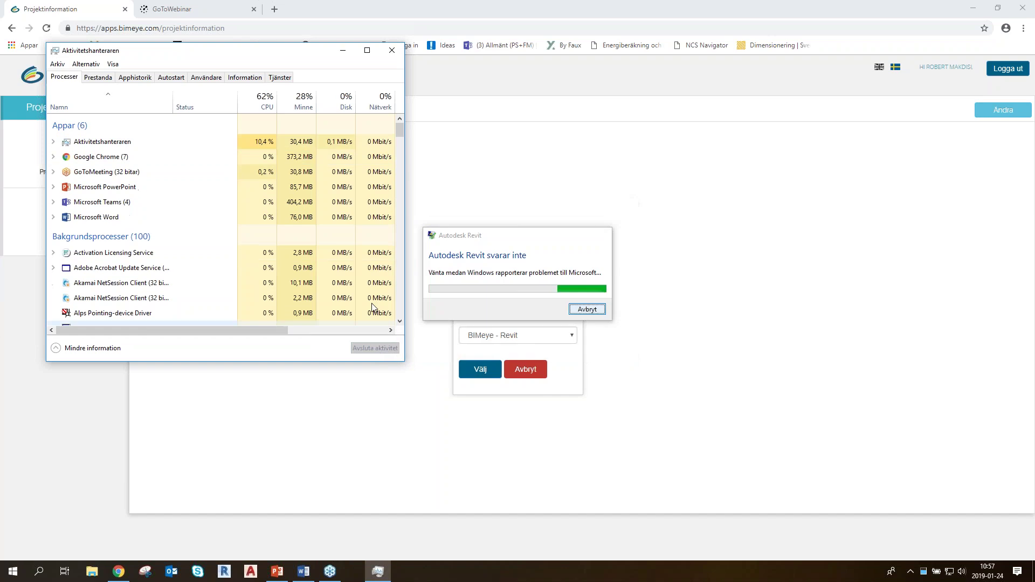
pyautogui.click(392, 51)
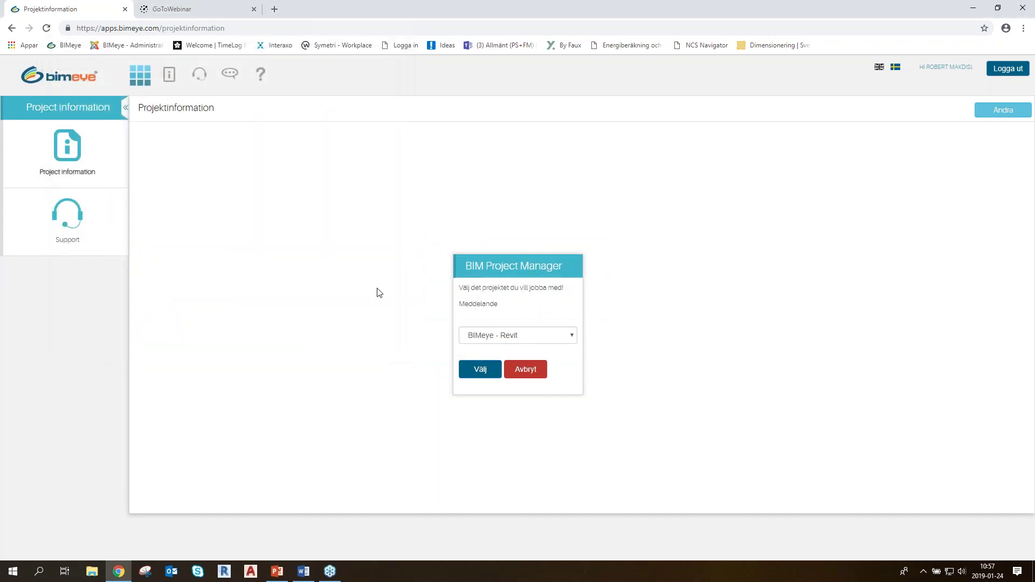
# Choose the Klein project from the project list and load it with Välj
pyautogui.click(515, 339)
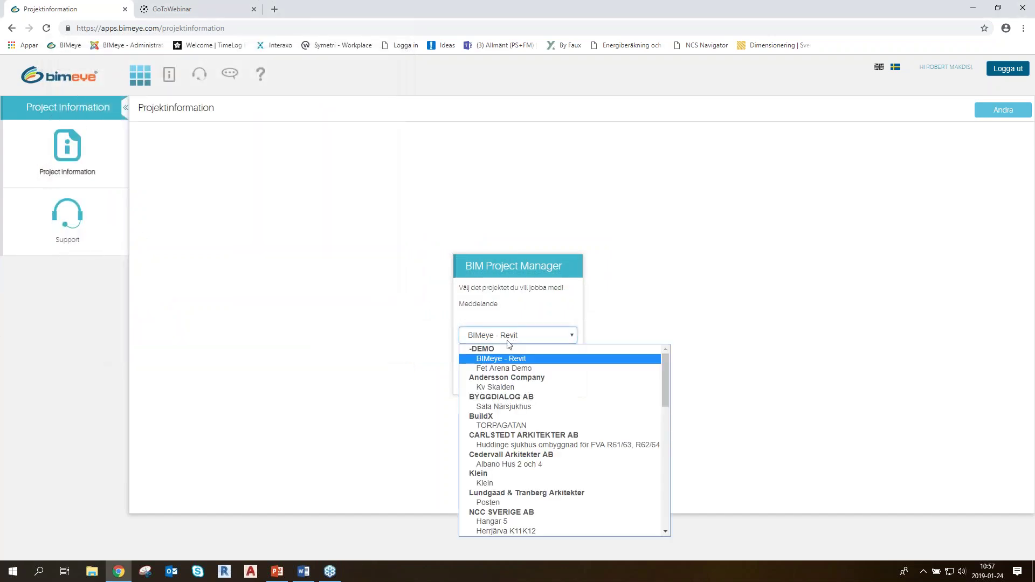
pyautogui.click(505, 484)
pyautogui.click(493, 368)
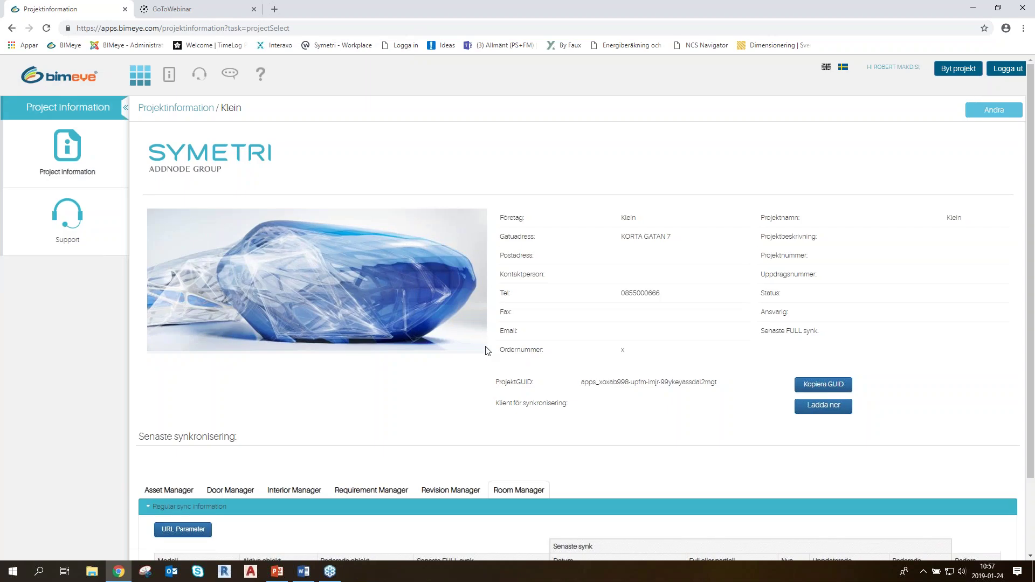
pyautogui.scroll(-2, 466, 280)
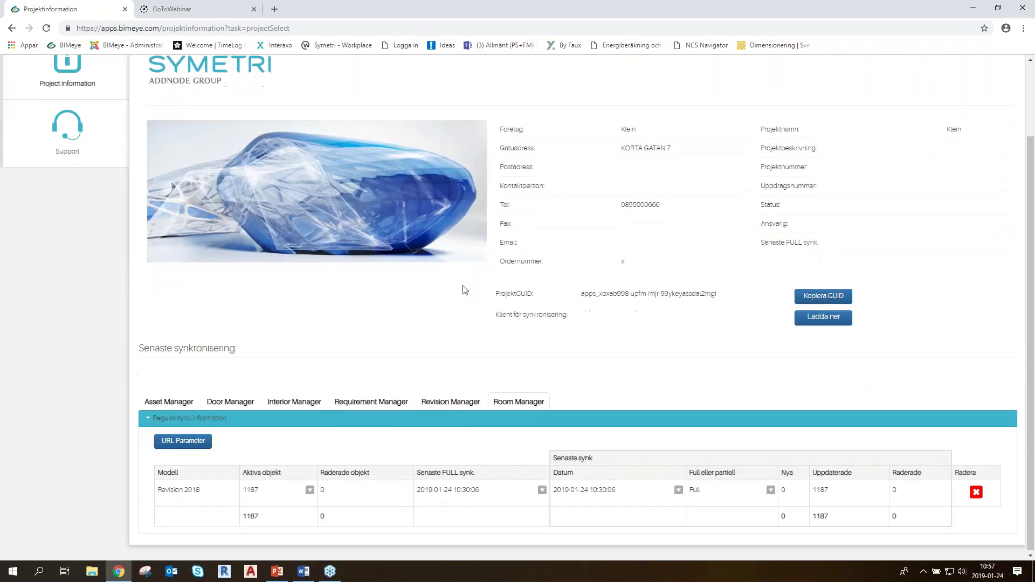
pyautogui.scroll(2, 459, 293)
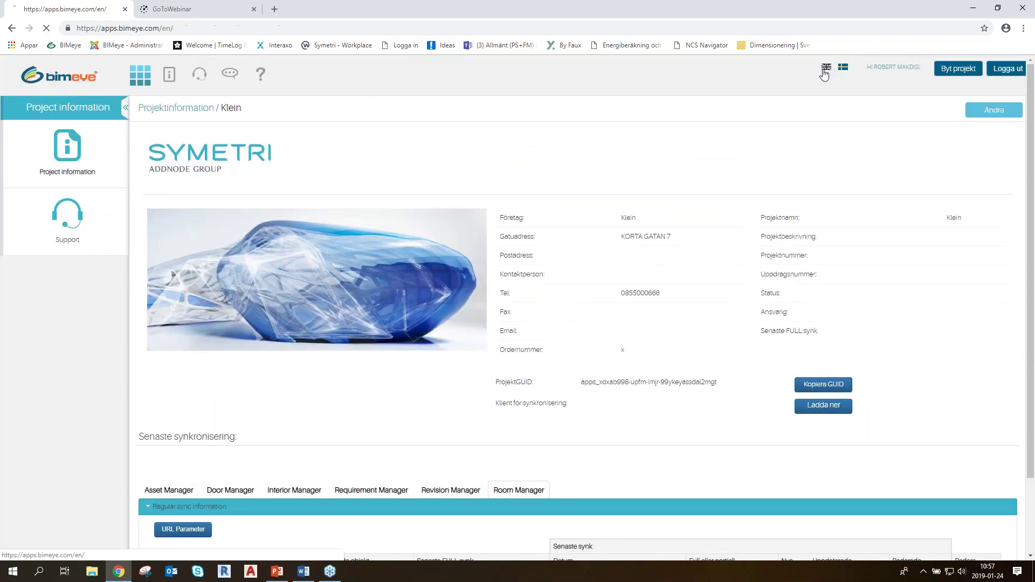
# Switch the site language to English and open the ROOM application's Room List
pyautogui.click(825, 74)
pyautogui.click(140, 81)
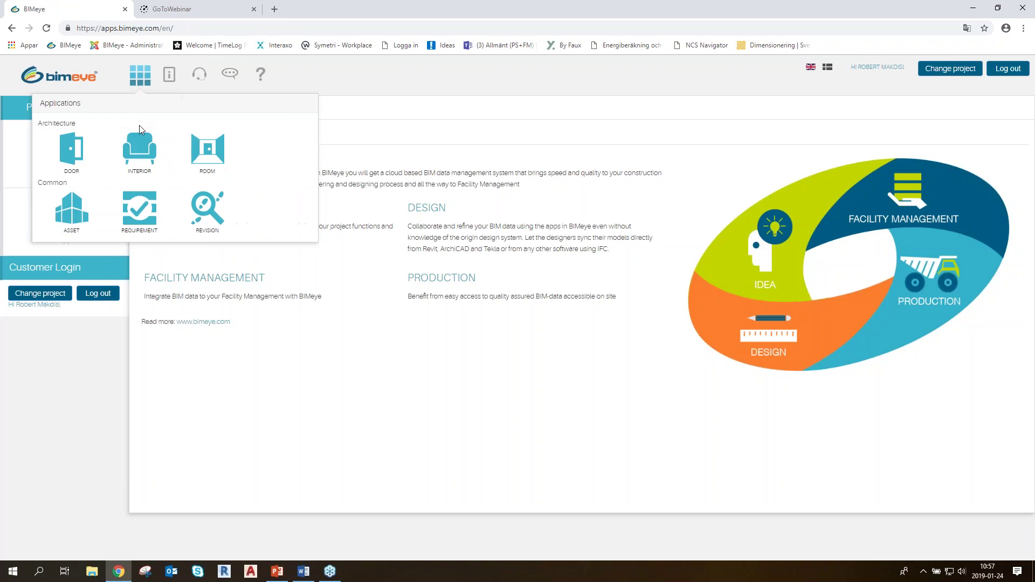
pyautogui.click(203, 162)
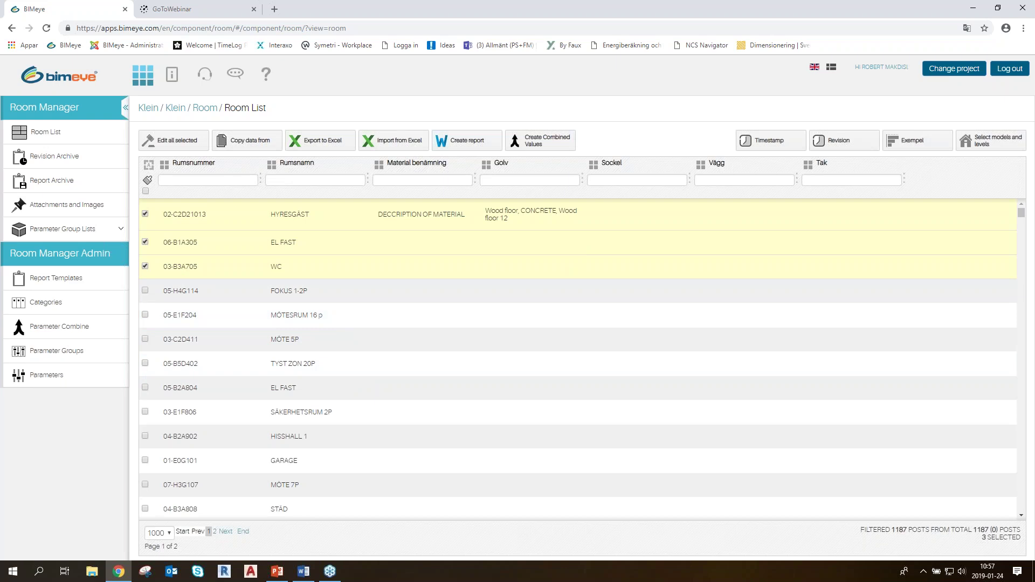
# Start a plain Report for the checked rooms with the TYPRUMSBESKRIVNING template
pyautogui.click(464, 141)
pyautogui.click(386, 202)
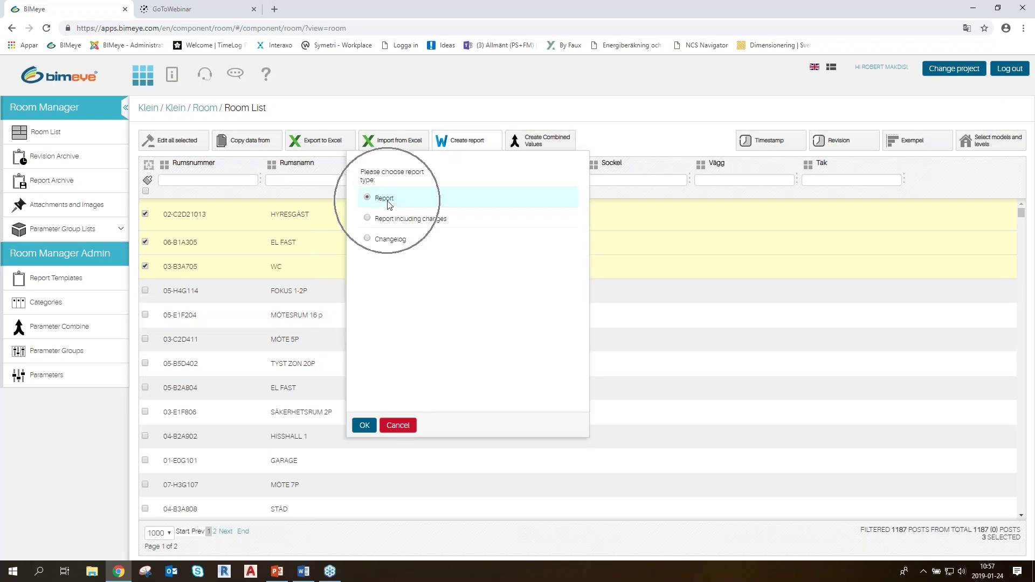
pyautogui.click(364, 425)
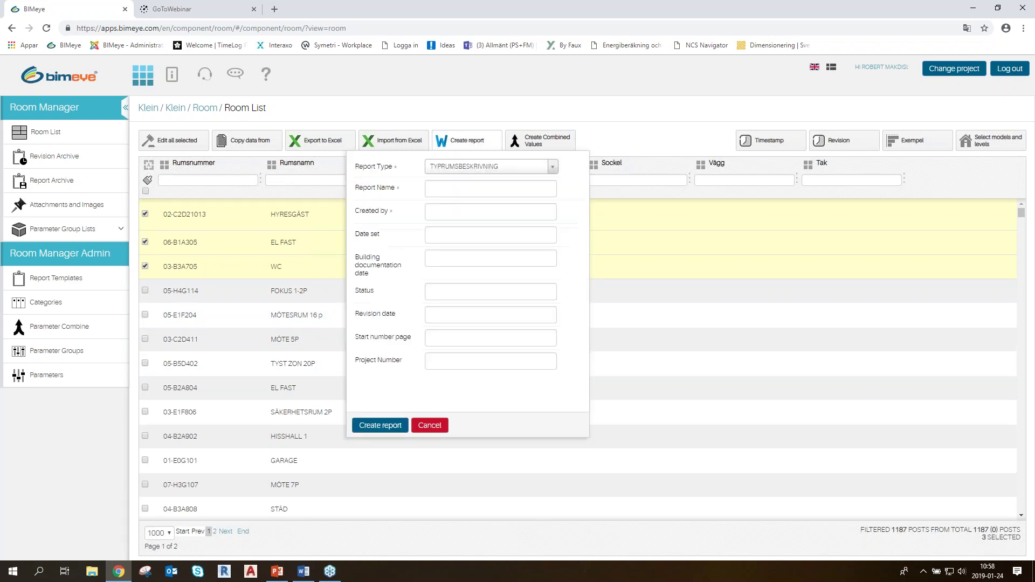
pyautogui.click(496, 167)
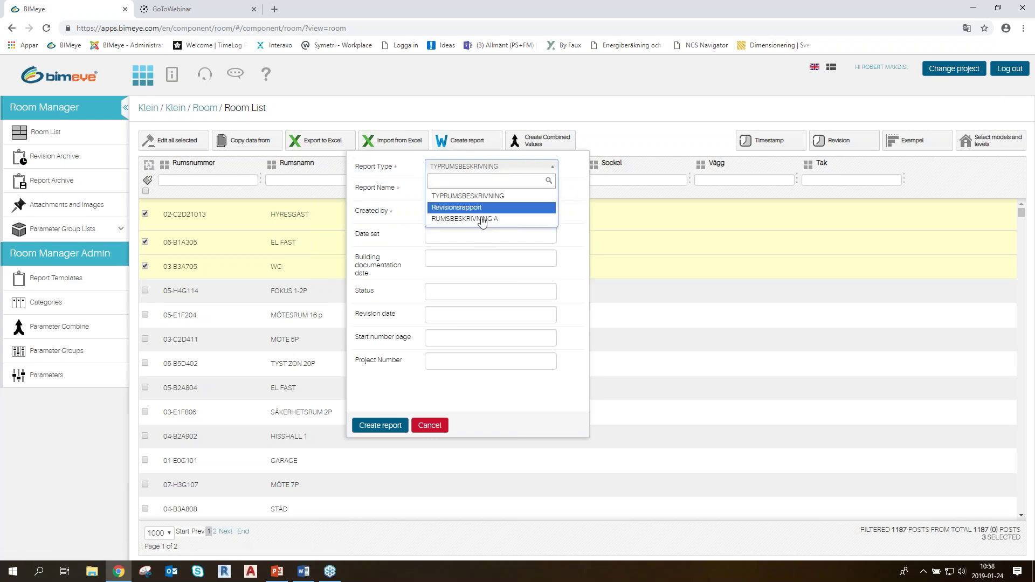
pyautogui.press('Return')
# Fill in report name, creator and date 20190124, generate it, then return to the Room List
pyautogui.click(461, 187)
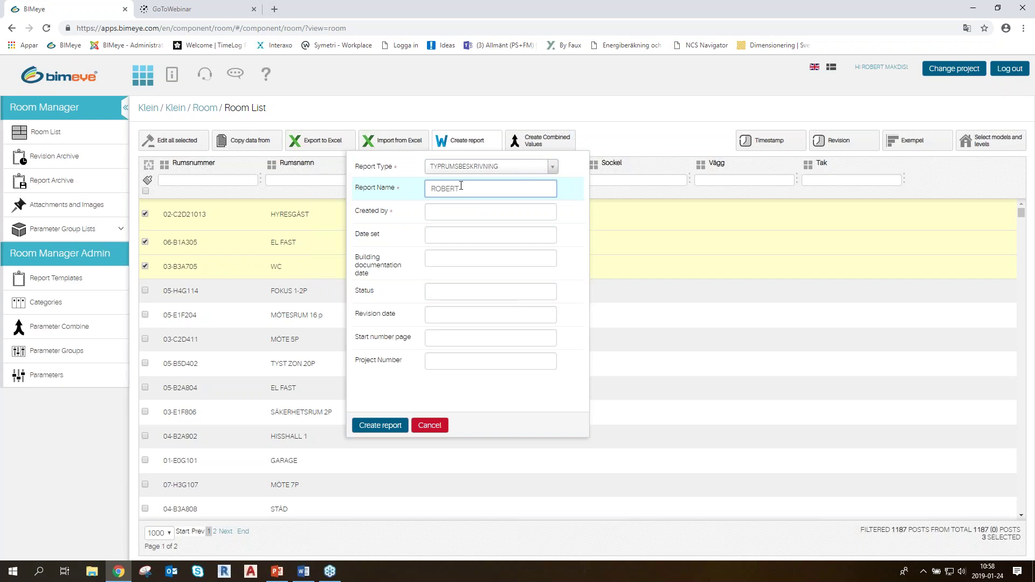
pyautogui.click(465, 207)
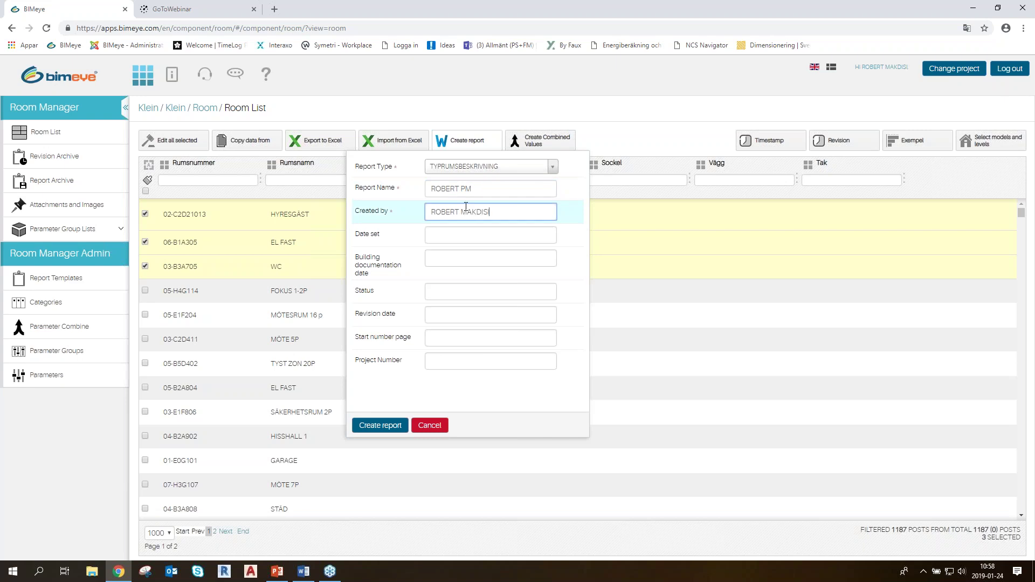
pyautogui.click(465, 231)
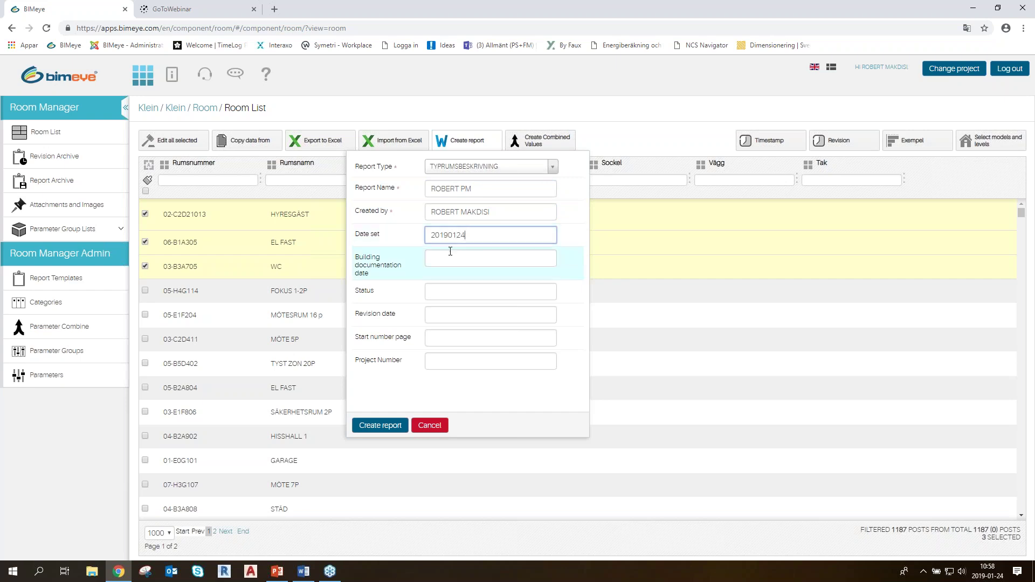
pyautogui.click(451, 289)
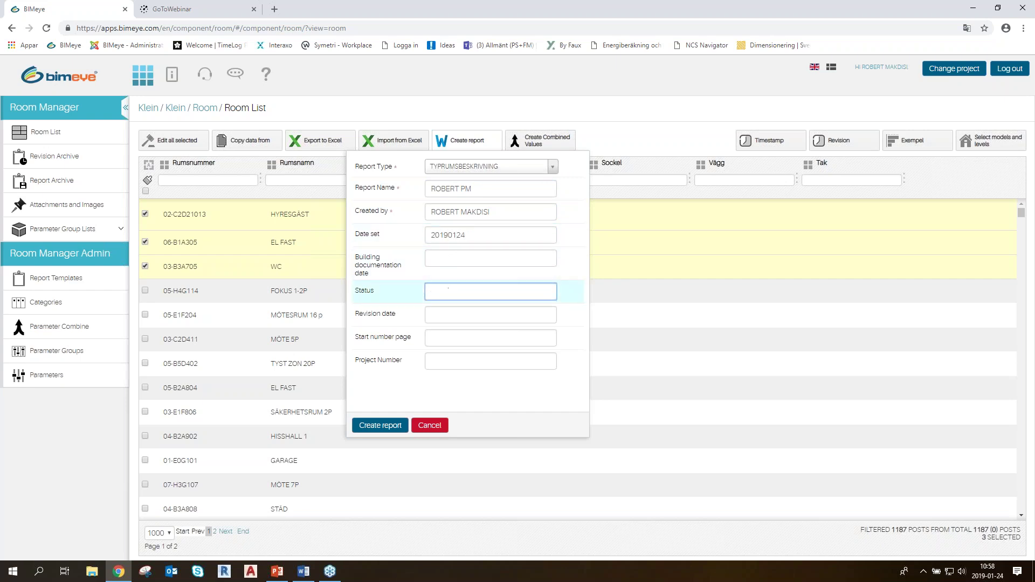
pyautogui.click(392, 425)
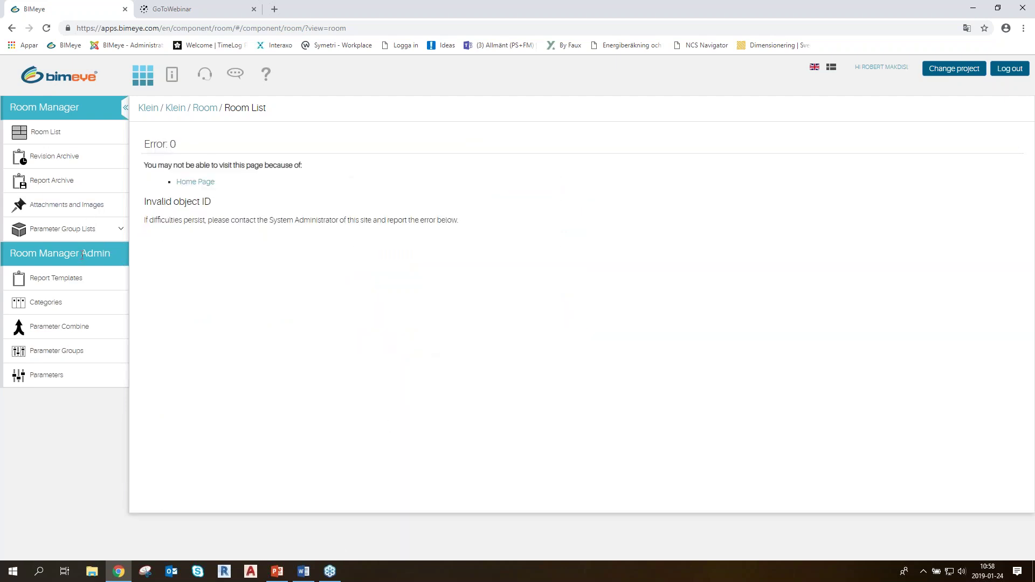
pyautogui.click(46, 133)
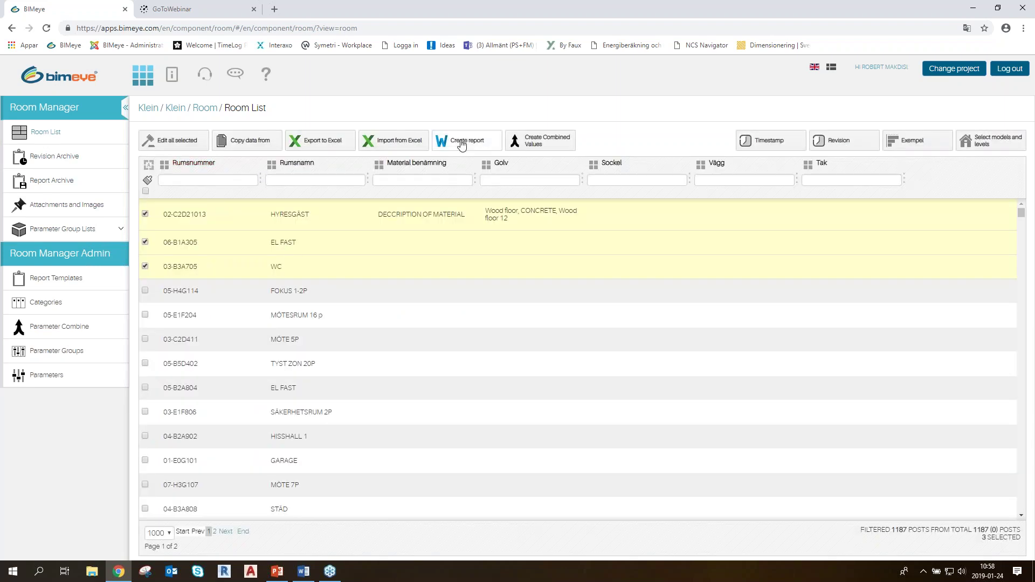
# Generate a RUMSBESKRIVNING A report for the checked rooms with name, creator and date filled in
pyautogui.click(461, 142)
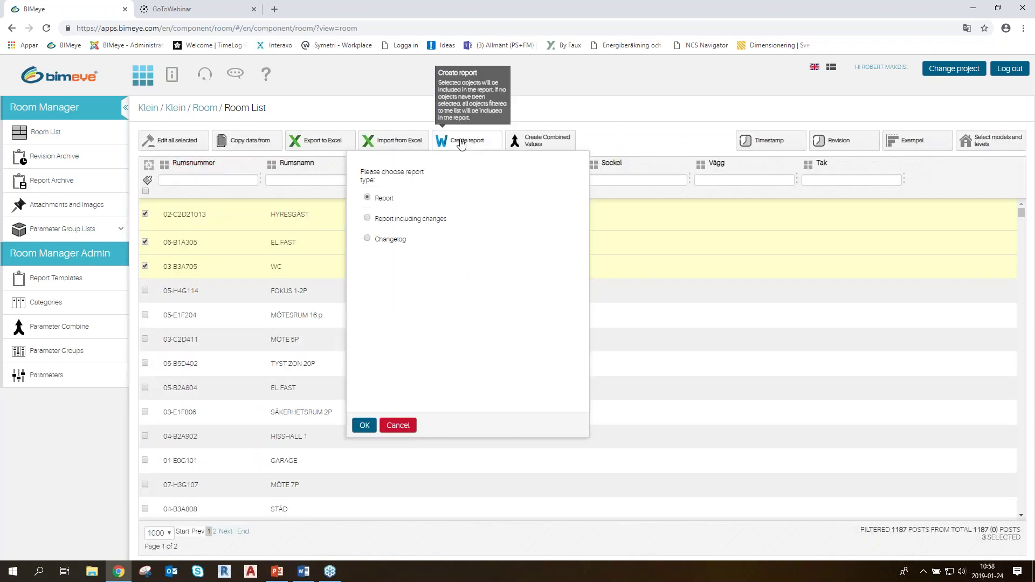
pyautogui.click(365, 425)
pyautogui.click(491, 166)
pyautogui.click(475, 219)
pyautogui.click(464, 188)
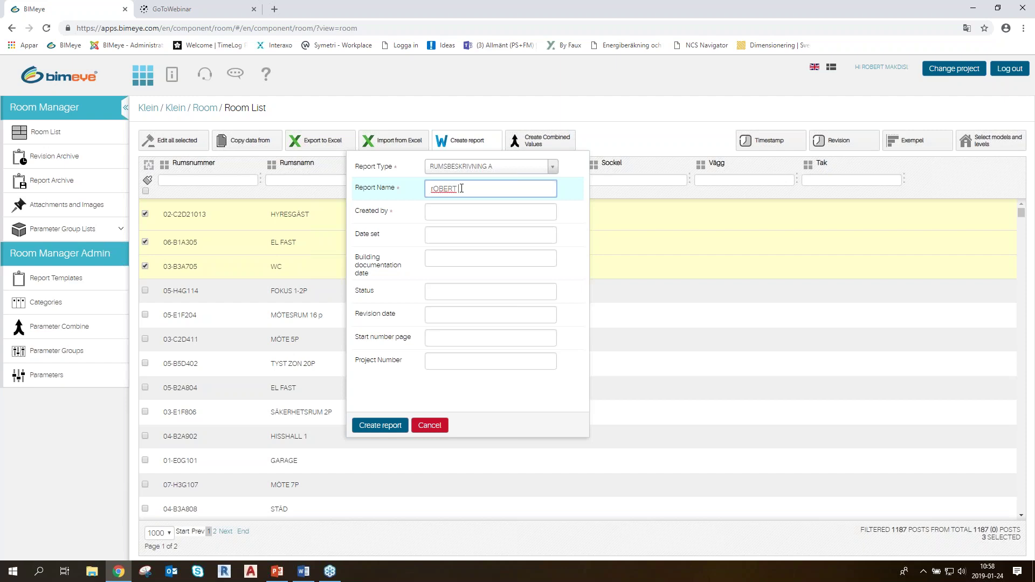
pyautogui.click(463, 213)
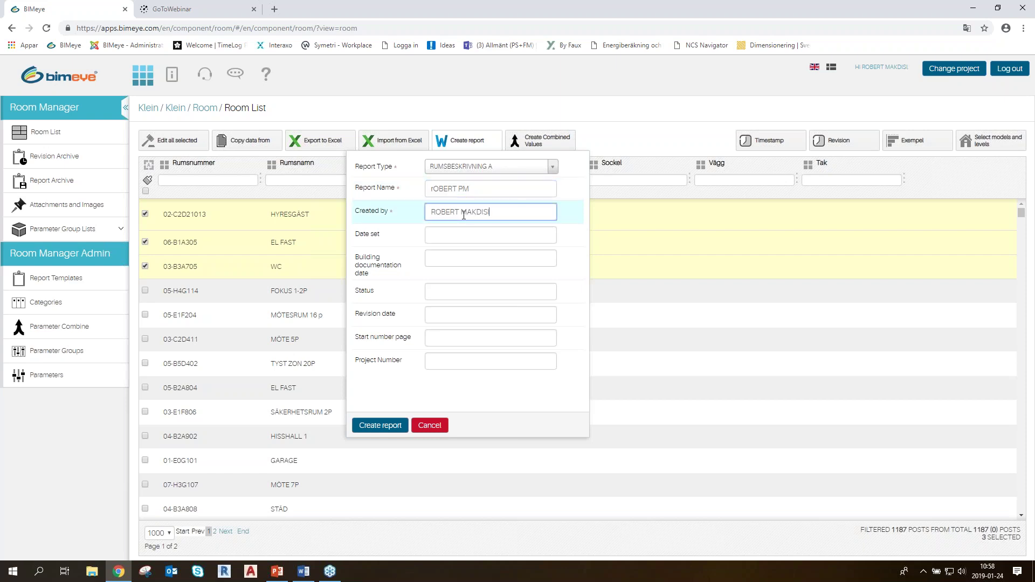
pyautogui.click(475, 233)
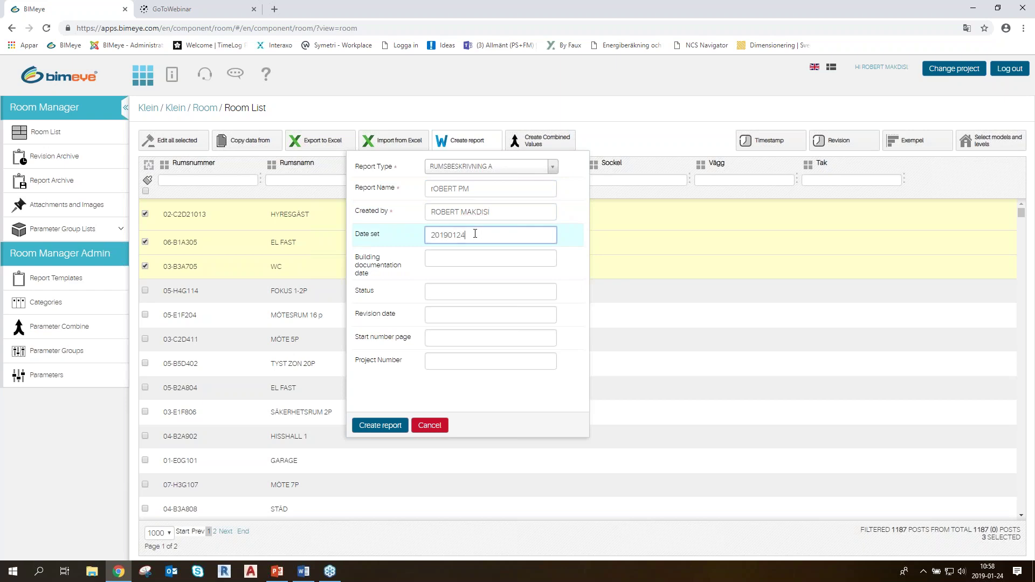
pyautogui.click(393, 425)
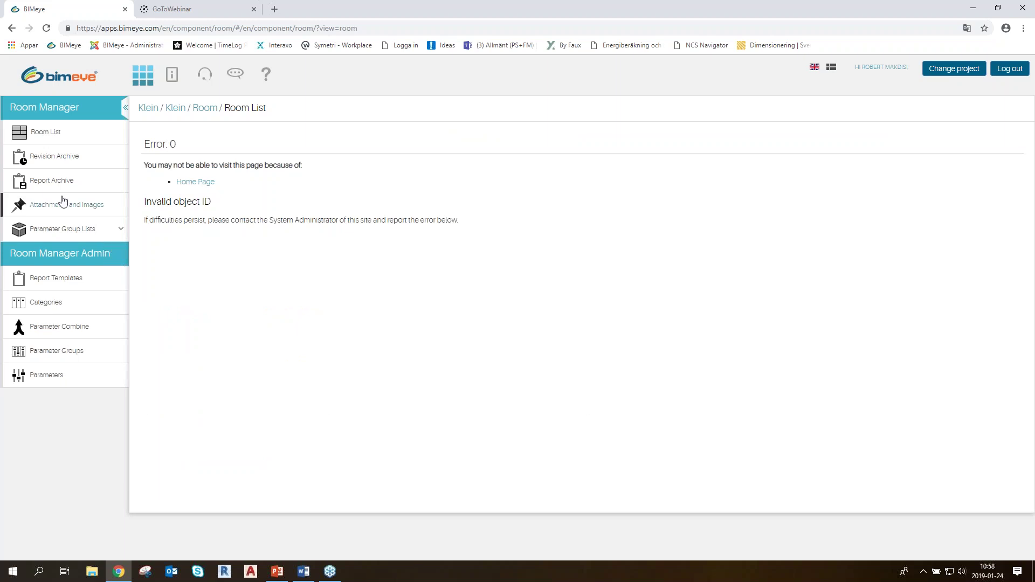
# Check the revision archive, then bring up the ROOM manager Word document
pyautogui.click(54, 181)
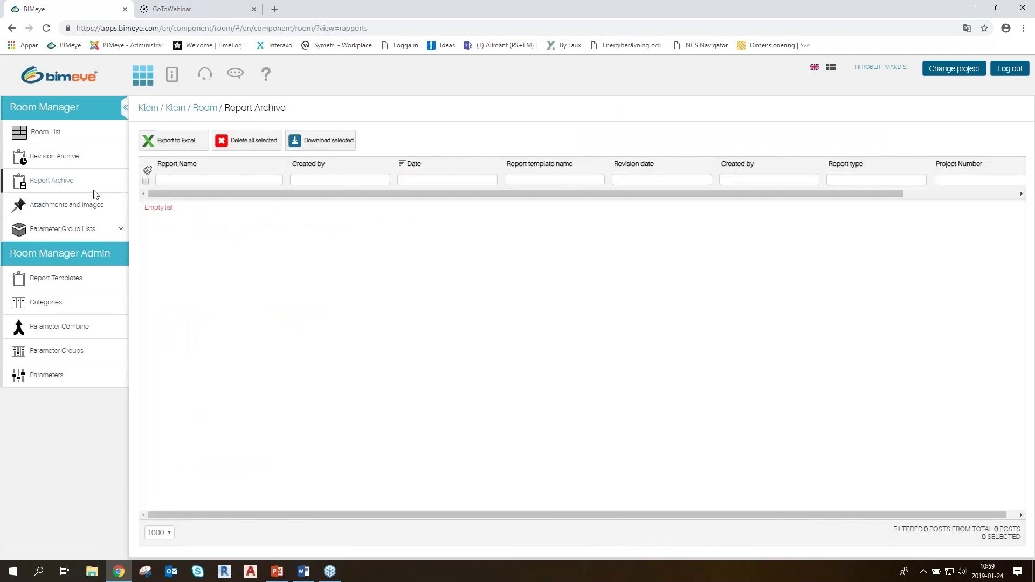
pyautogui.click(52, 158)
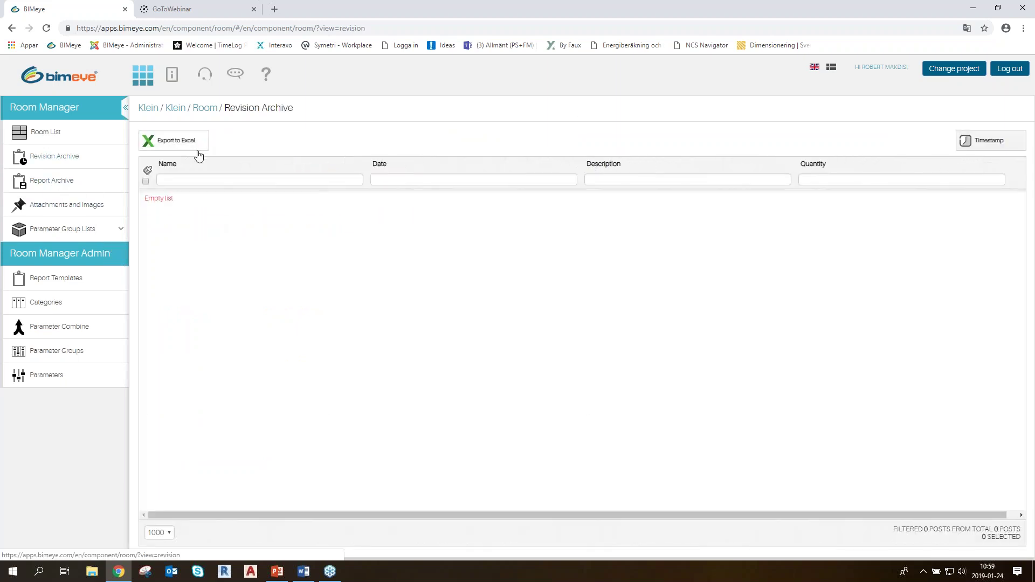
pyautogui.click(304, 572)
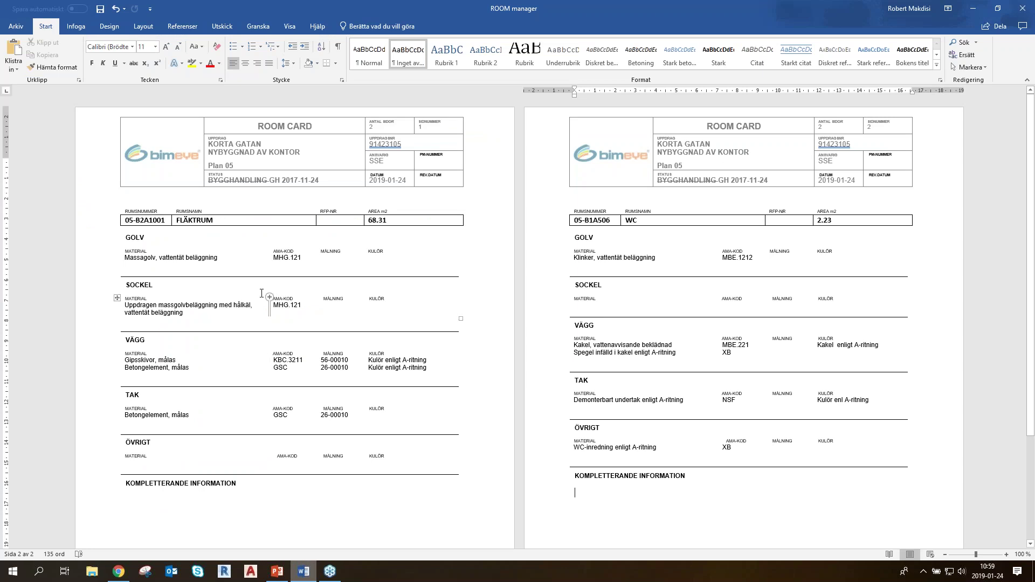
# Zoom and scroll through the two room cards in Word, then minimize the document
pyautogui.keyDown('ctrl'); pyautogui.scroll(1, 269, 302); pyautogui.keyUp('ctrl')
pyautogui.keyDown('ctrl'); pyautogui.scroll(-1, 261, 296); pyautogui.keyUp('ctrl')
pyautogui.scroll(-1, 333, 313)
pyautogui.scroll(1, 334, 313)
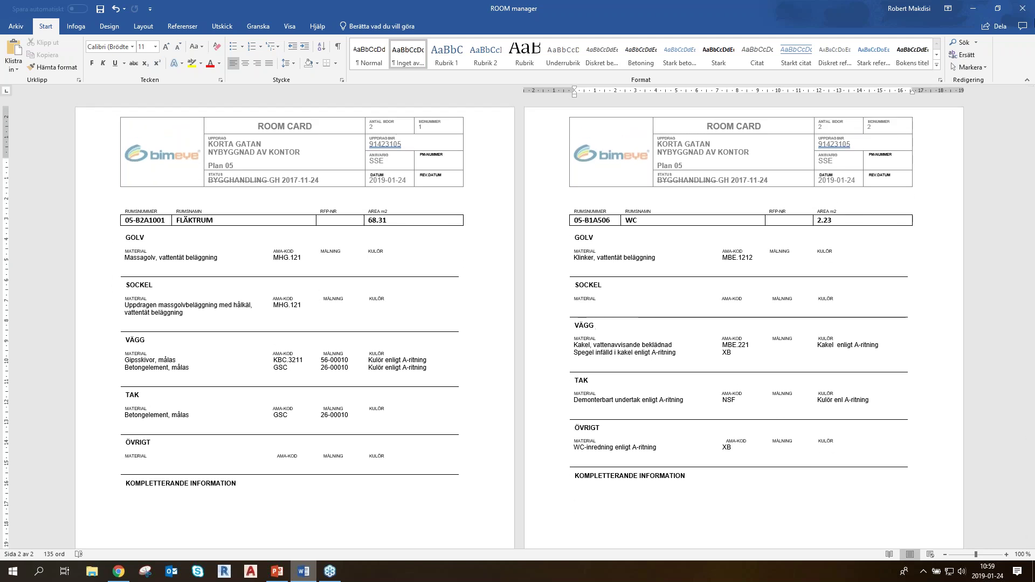
pyautogui.click(980, 9)
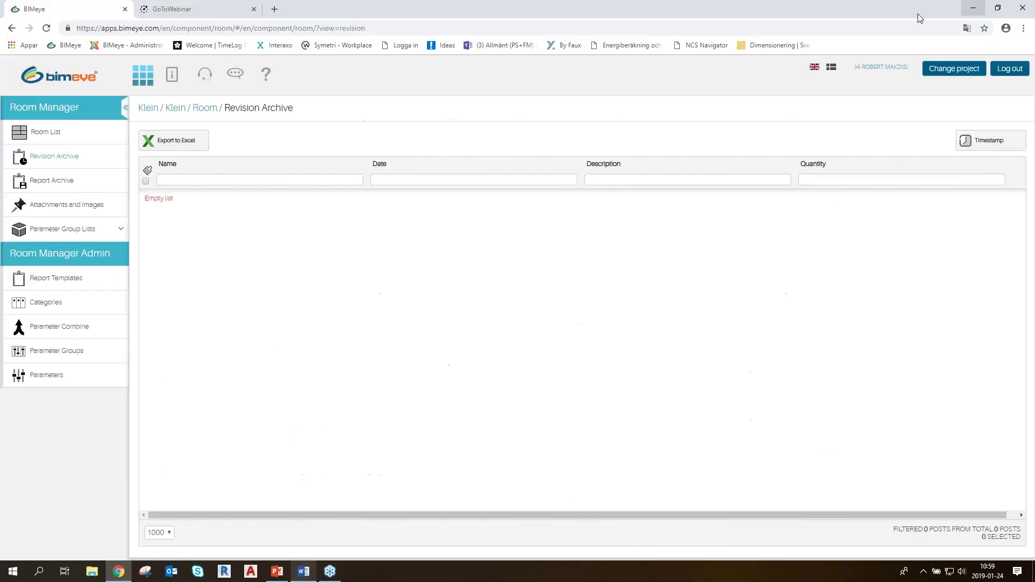
# Export the three checked rooms to Excel and open Rumsförteckning (1).xlsx from the download bar
pyautogui.click(32, 133)
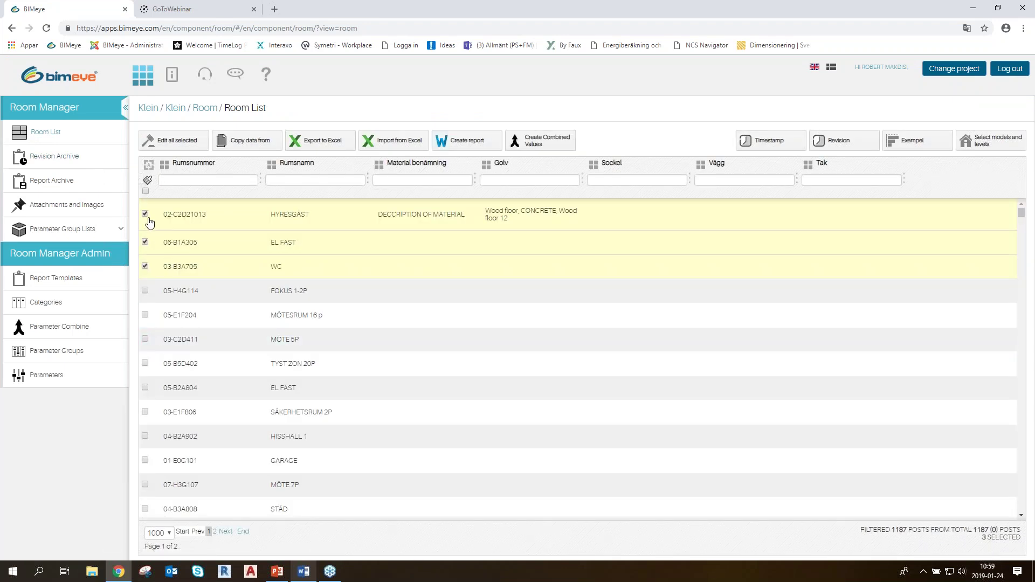
pyautogui.click(340, 141)
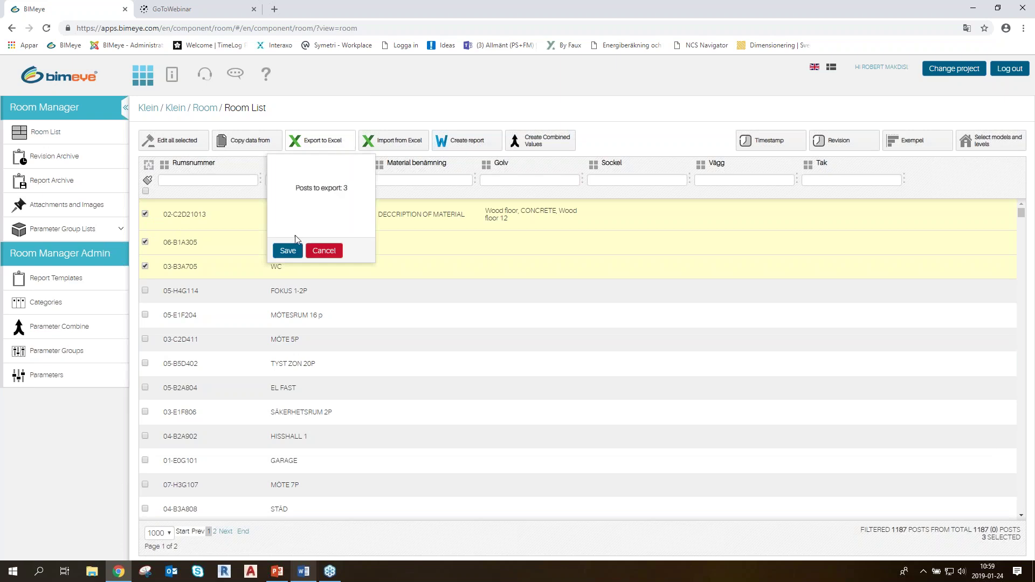
pyautogui.click(288, 251)
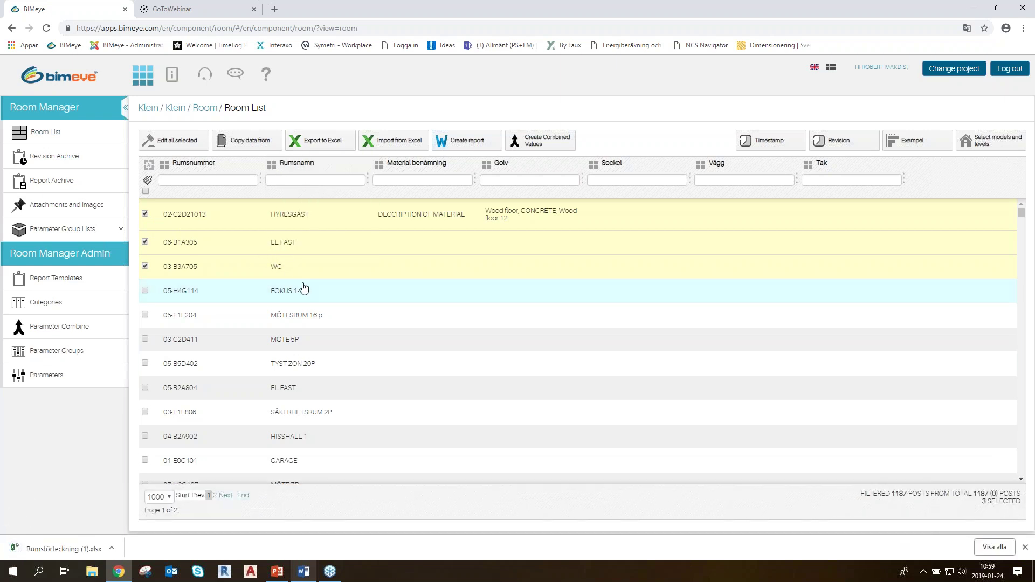
pyautogui.click(60, 548)
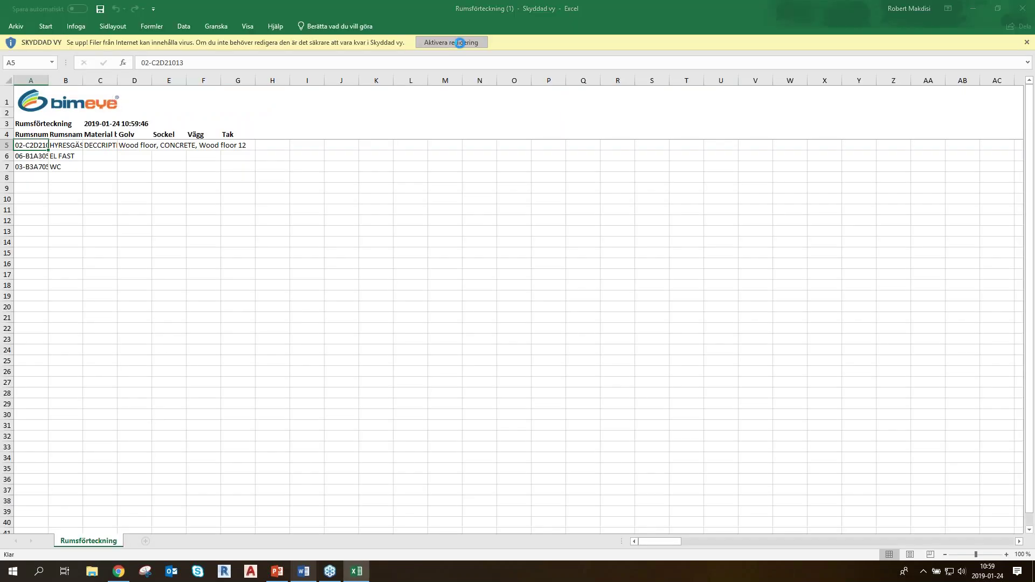
# Enable editing of the room list workbook and autofit columns A through E to their contents
pyautogui.click(451, 42)
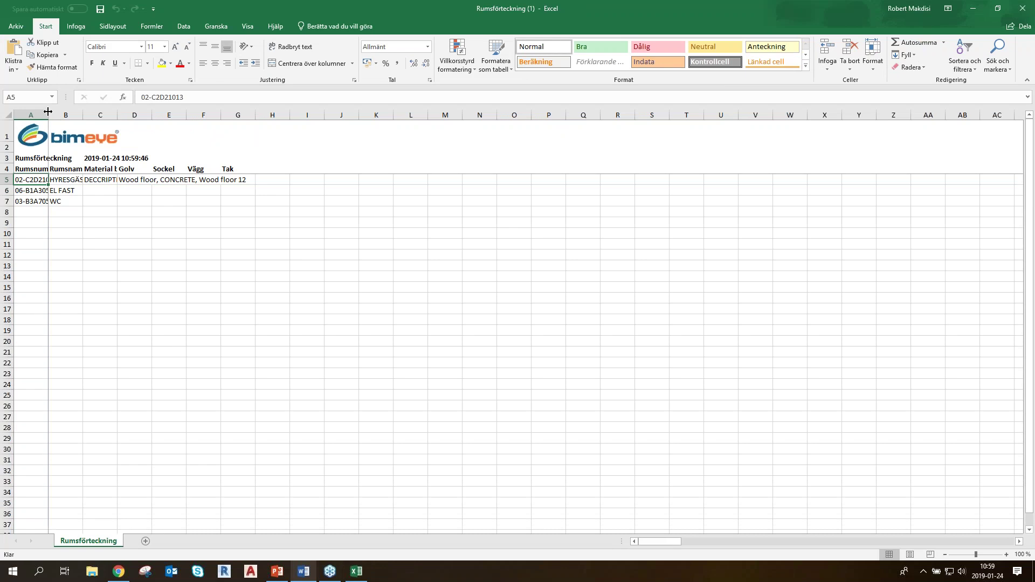
pyautogui.doubleClick(48, 115)
pyautogui.doubleClick(111, 114)
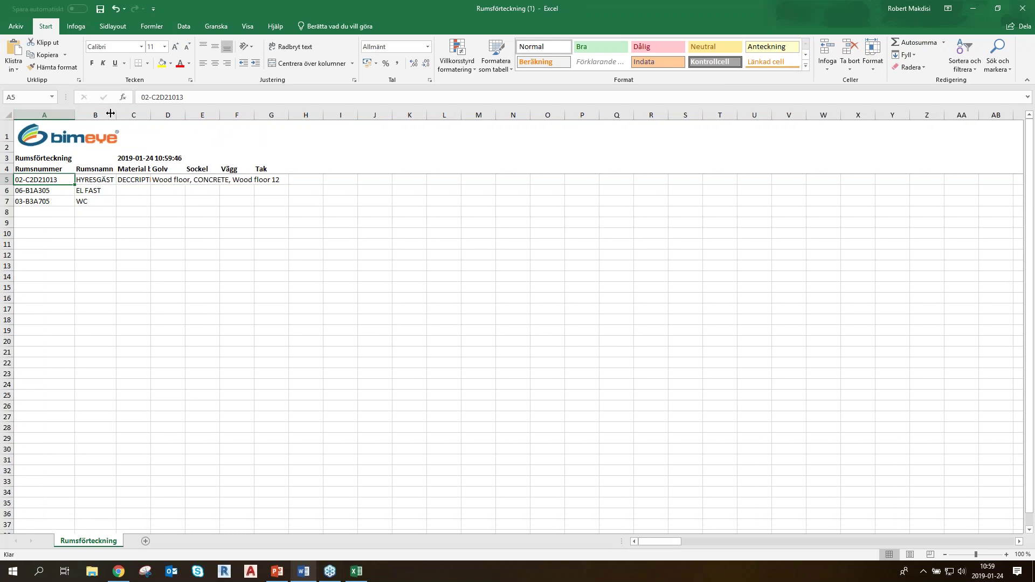
pyautogui.doubleClick(152, 115)
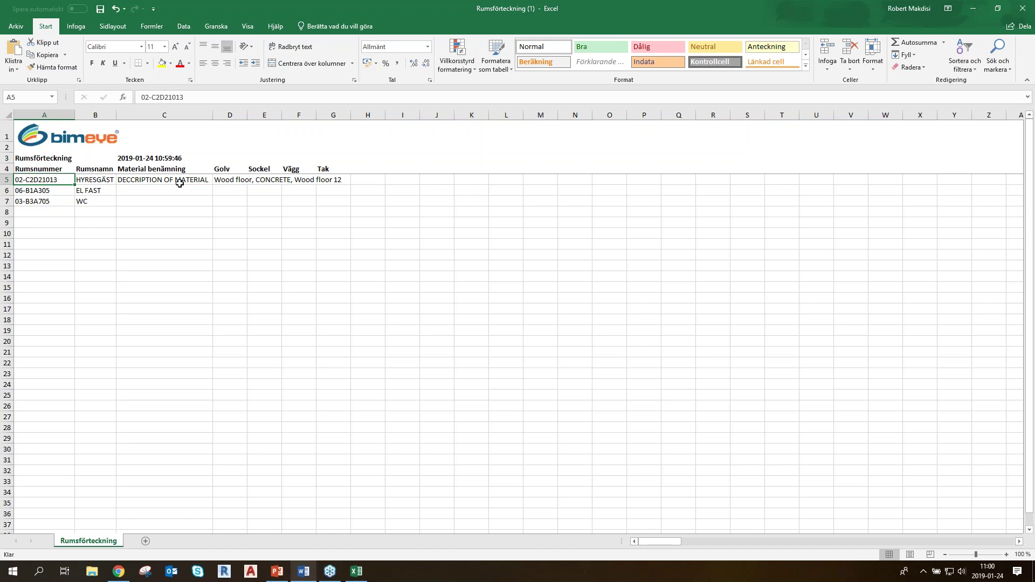
pyautogui.doubleClick(247, 115)
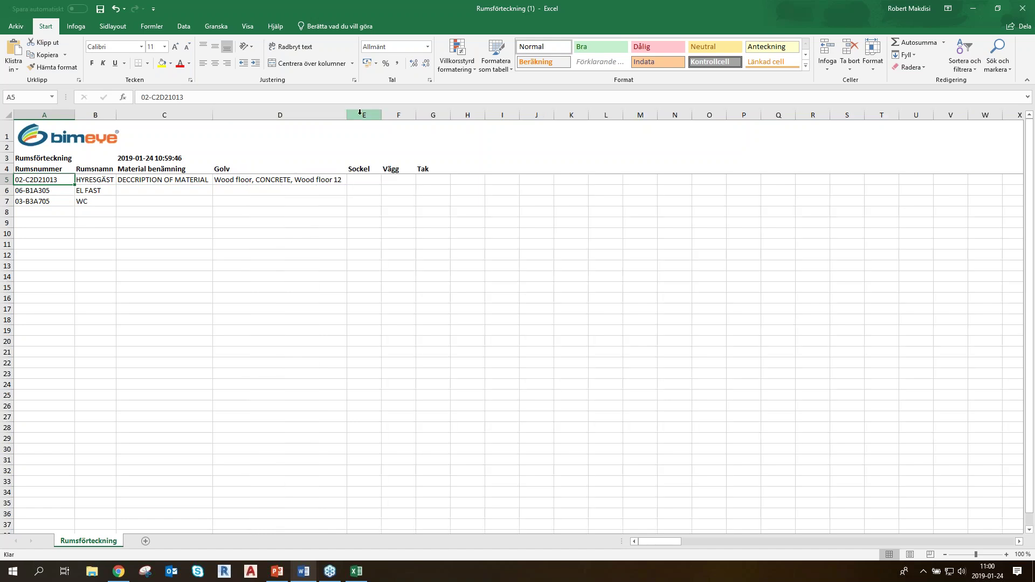
pyautogui.doubleClick(381, 115)
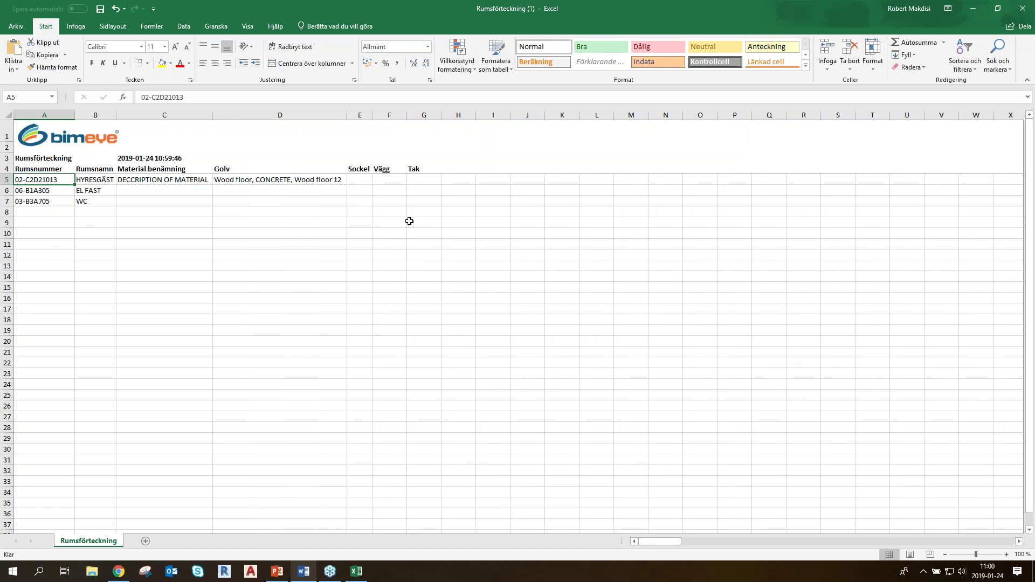
# Add room 03-B4 named FÖRRÅD in row 8 and save the workbook
pyautogui.click(40, 213)
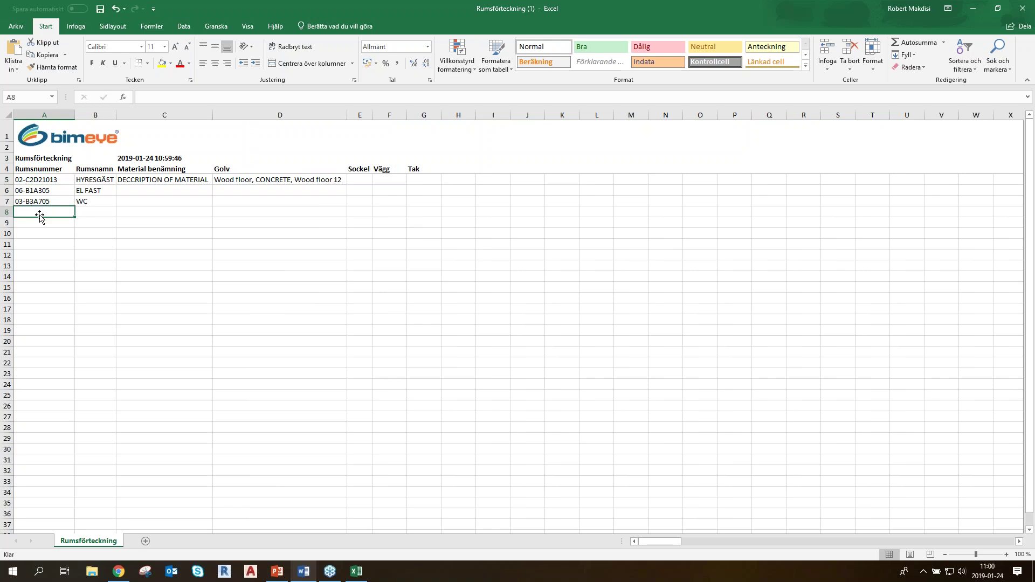
pyautogui.write('03-')
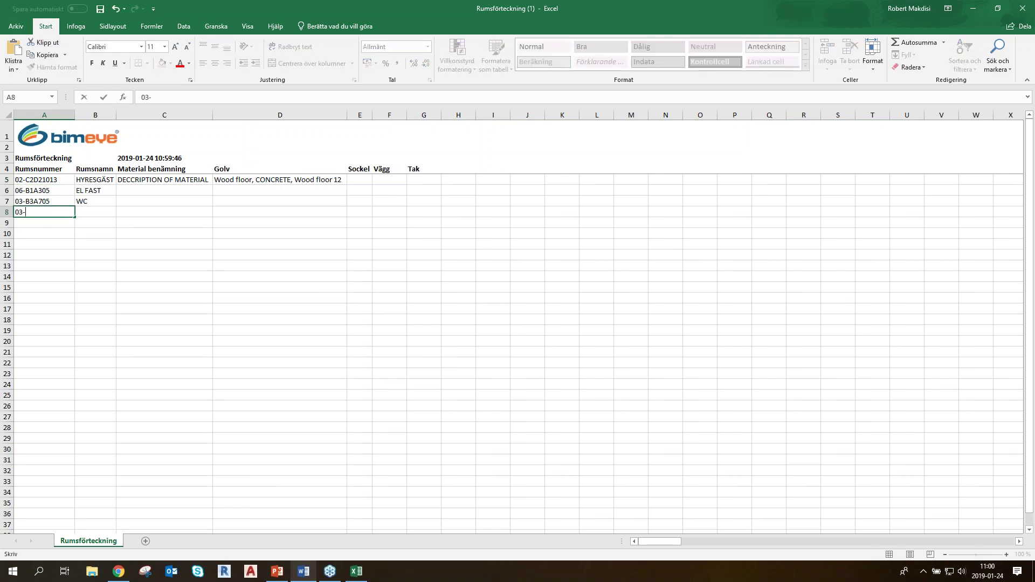
pyautogui.write('B4')
pyautogui.click(100, 213)
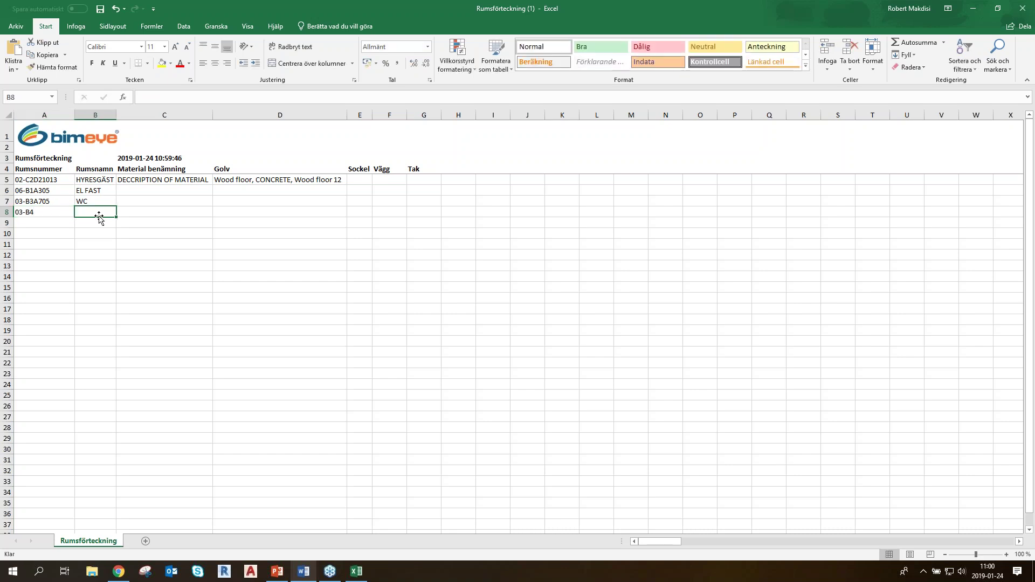
pyautogui.write('FÖRRÅD')
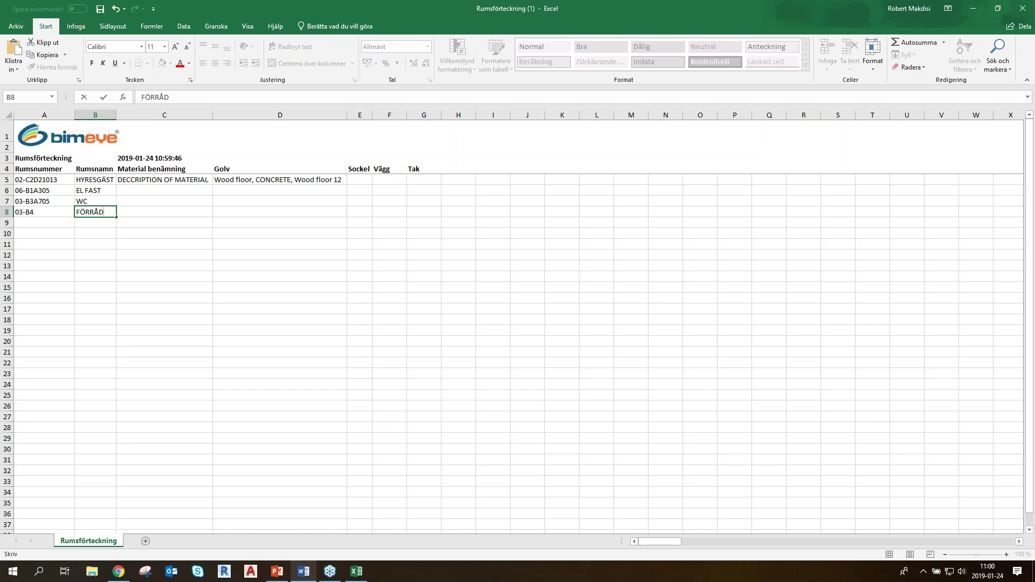
pyautogui.click(127, 216)
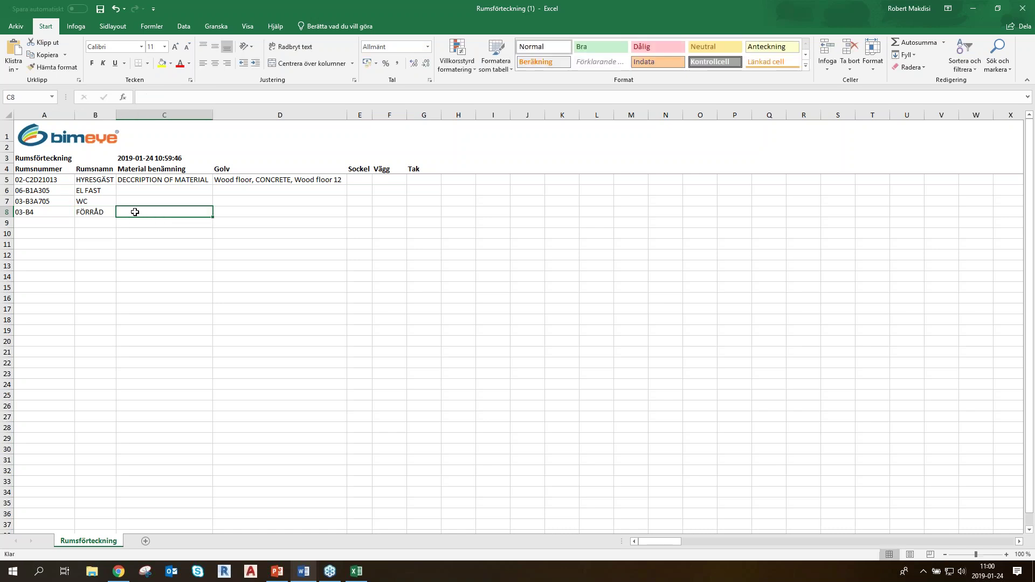
pyautogui.click(101, 11)
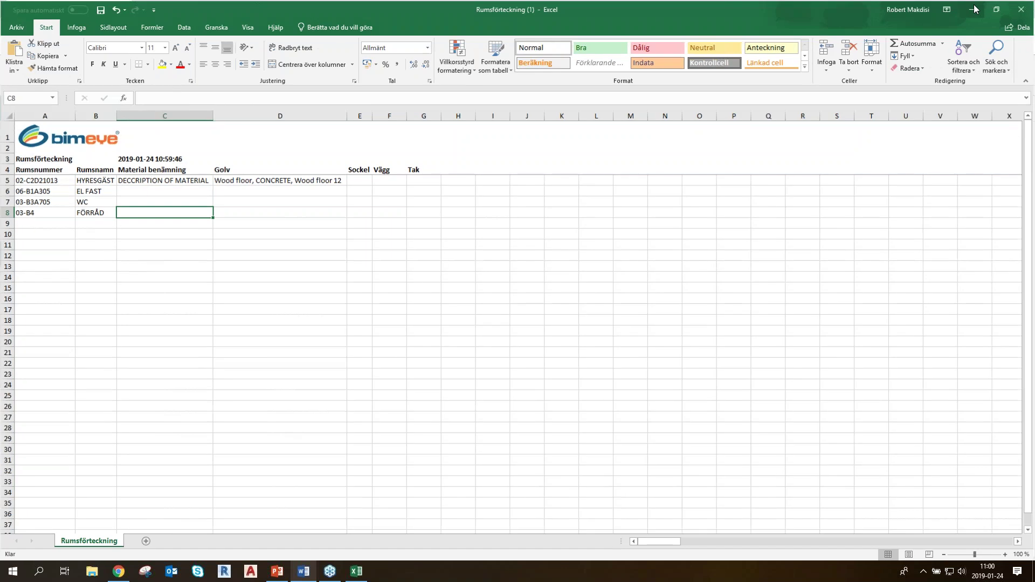
pyautogui.hotkey('alt', 'Tab')
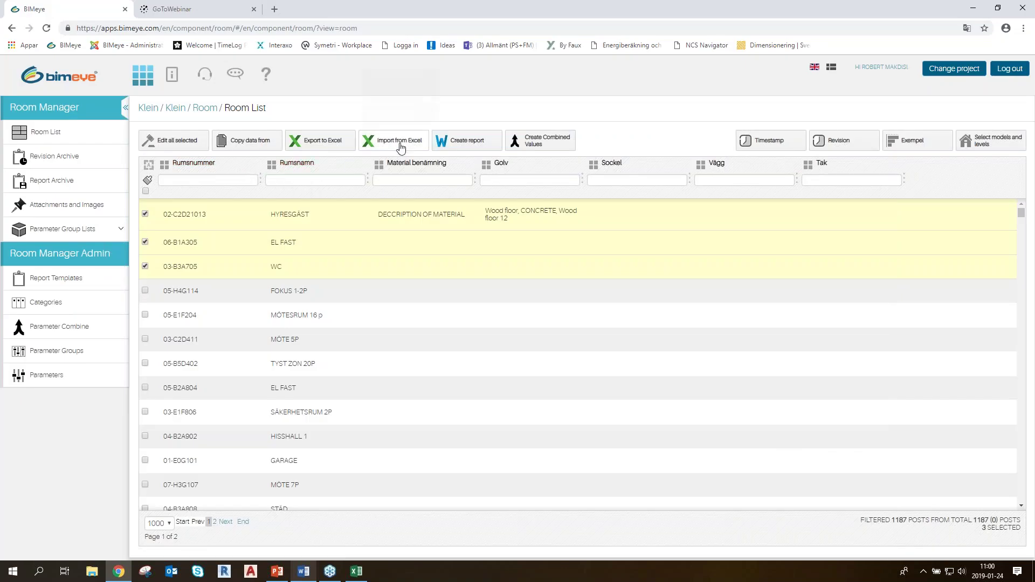
# Cancel the Excel import and the select-all warning, then go to the room Parameters list
pyautogui.click(392, 141)
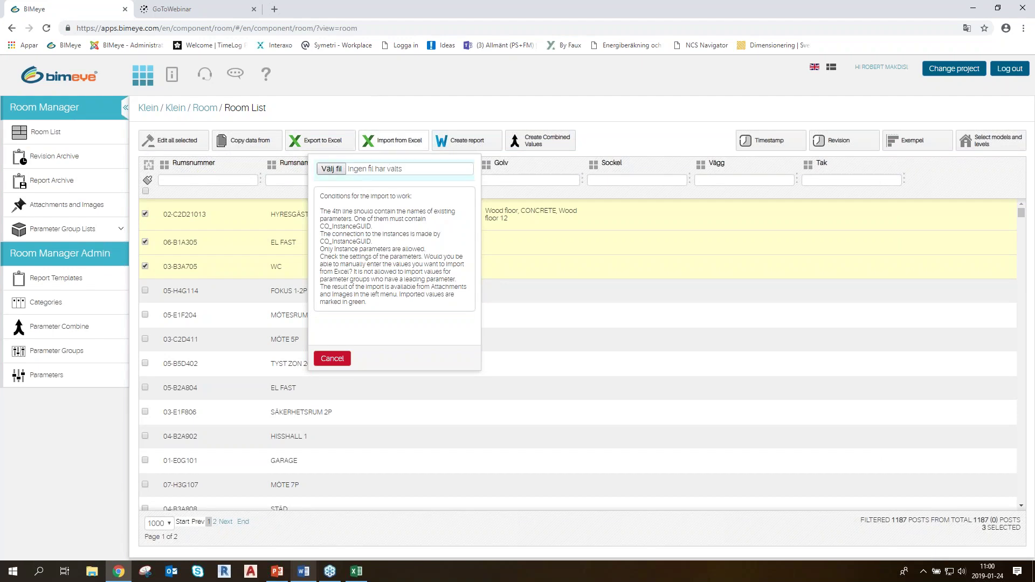
pyautogui.click(332, 358)
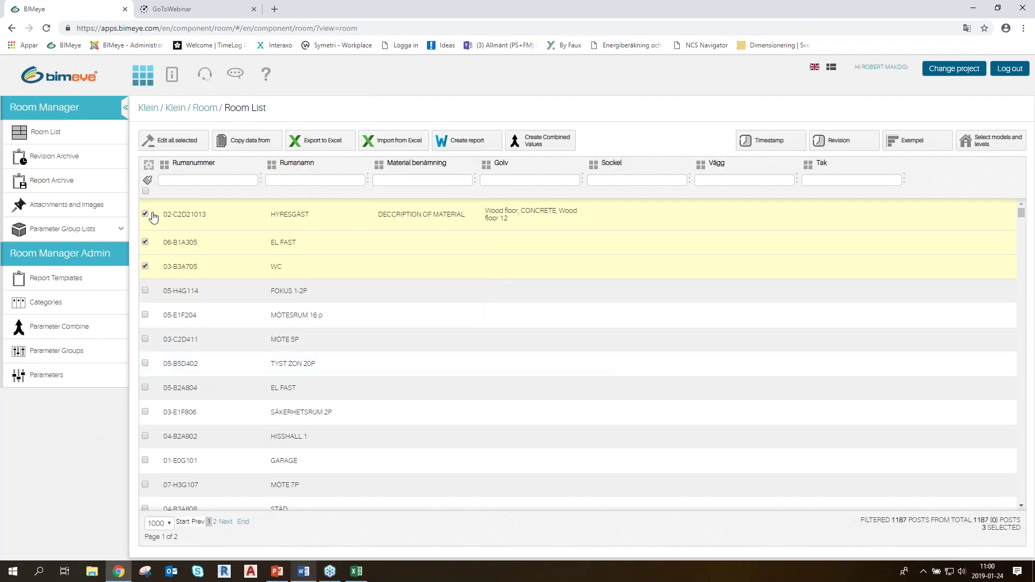
pyautogui.click(145, 191)
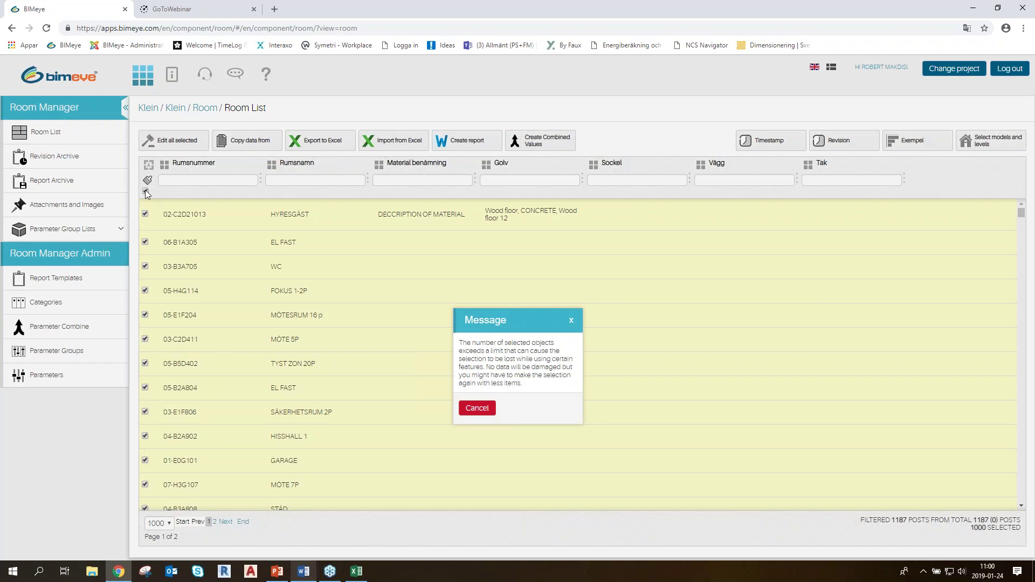
pyautogui.click(477, 408)
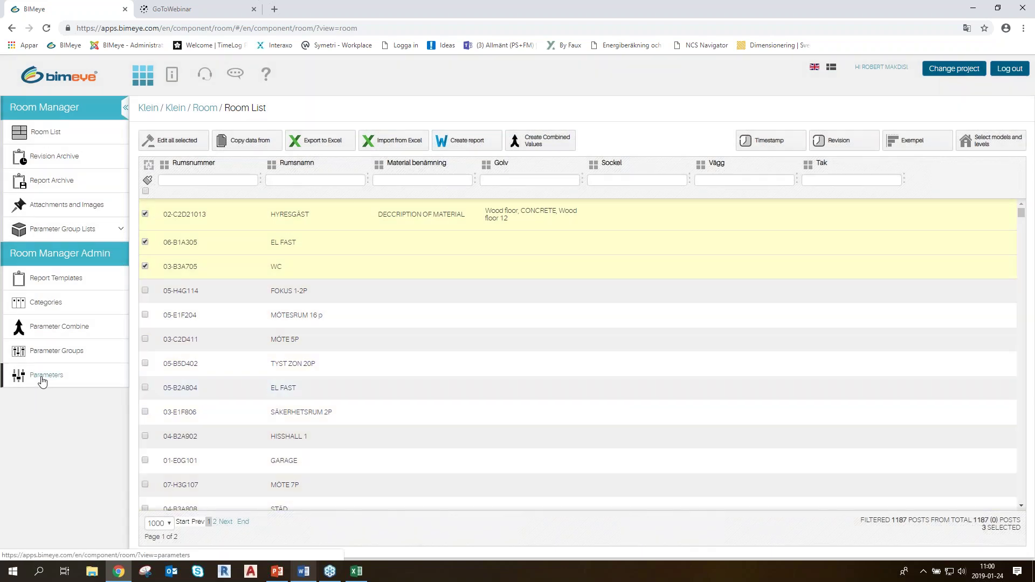
pyautogui.click(43, 381)
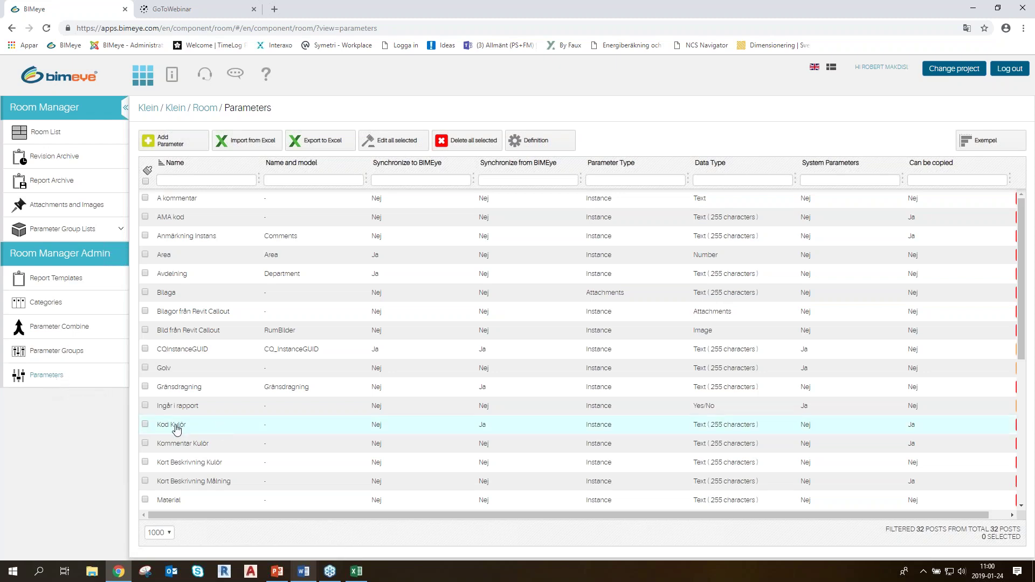
# Set the Anmärkning Instans parameter's Synchronize to BIMeye option to Yes and submit
pyautogui.doubleClick(186, 237)
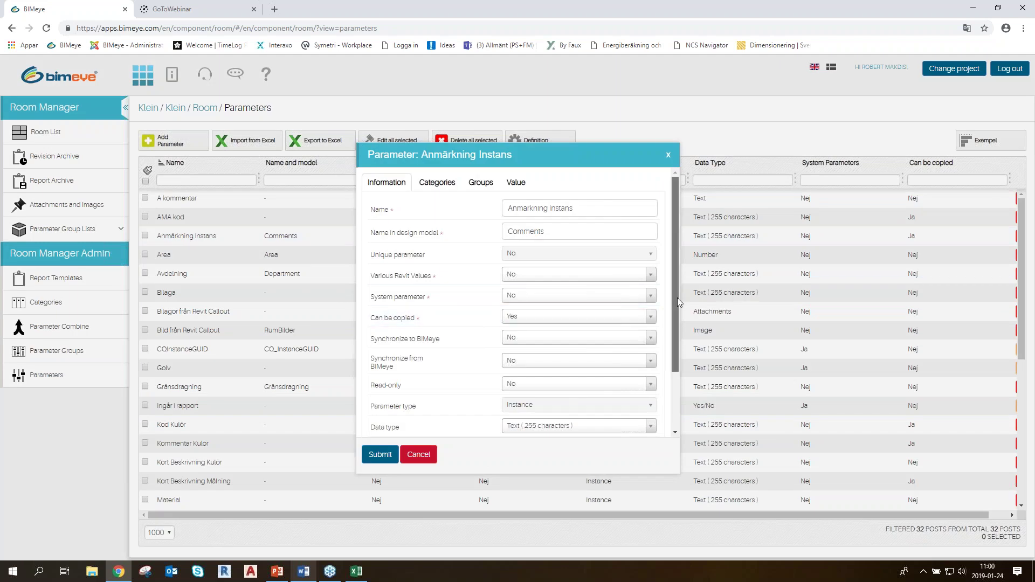
pyautogui.scroll(-1, 677, 297)
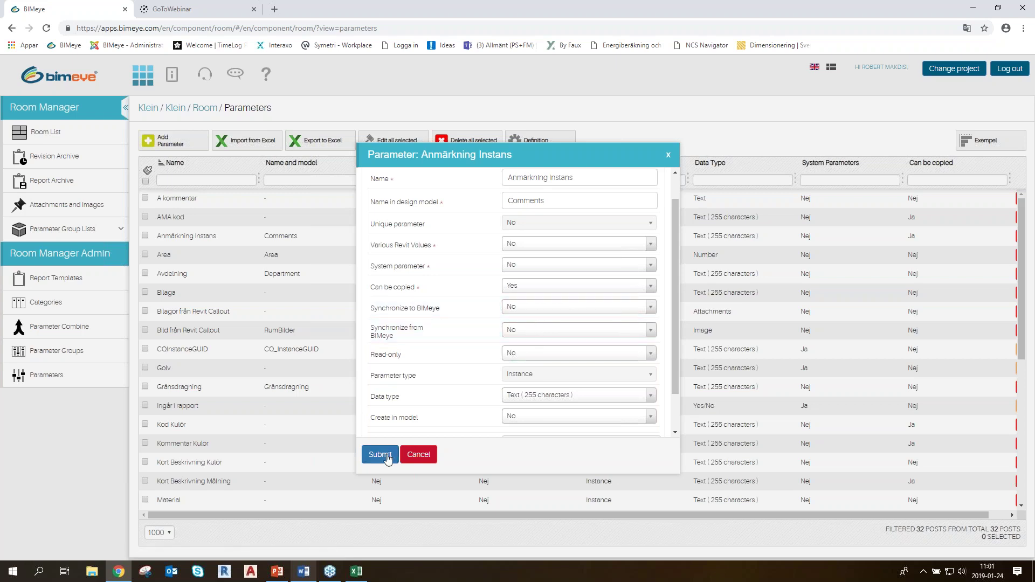
pyautogui.click(522, 307)
pyautogui.click(522, 346)
pyautogui.click(379, 454)
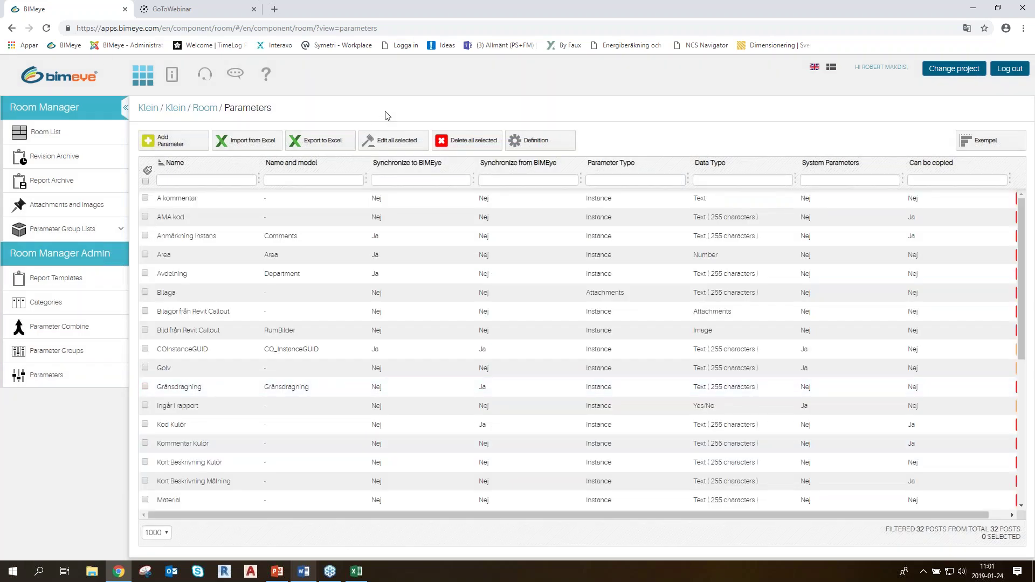
# Reload BIMeye, then show slide 14, the TACK FÖR ER TID slide, in PowerPoint
pyautogui.click(47, 30)
pyautogui.click(271, 576)
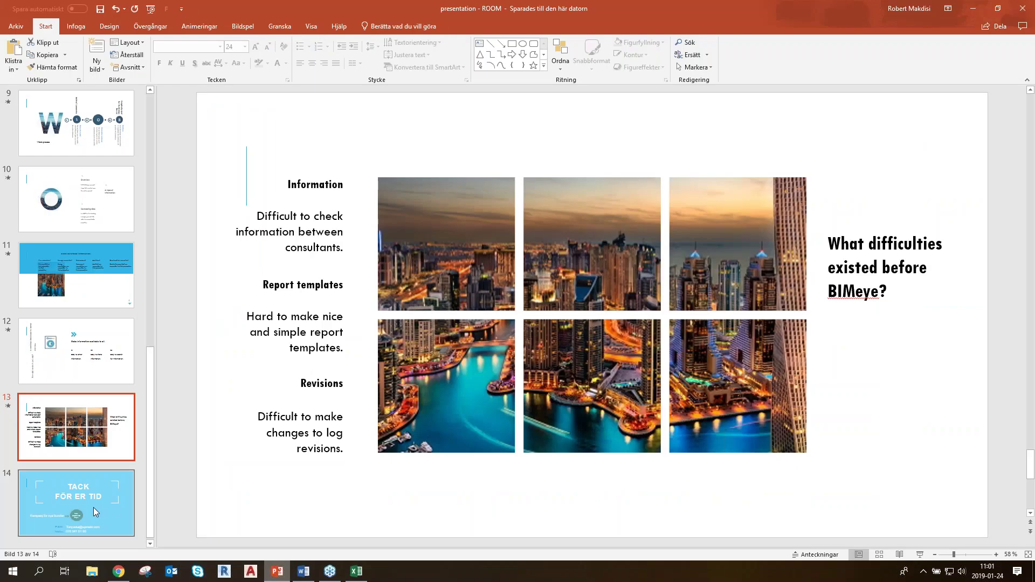
pyautogui.click(93, 506)
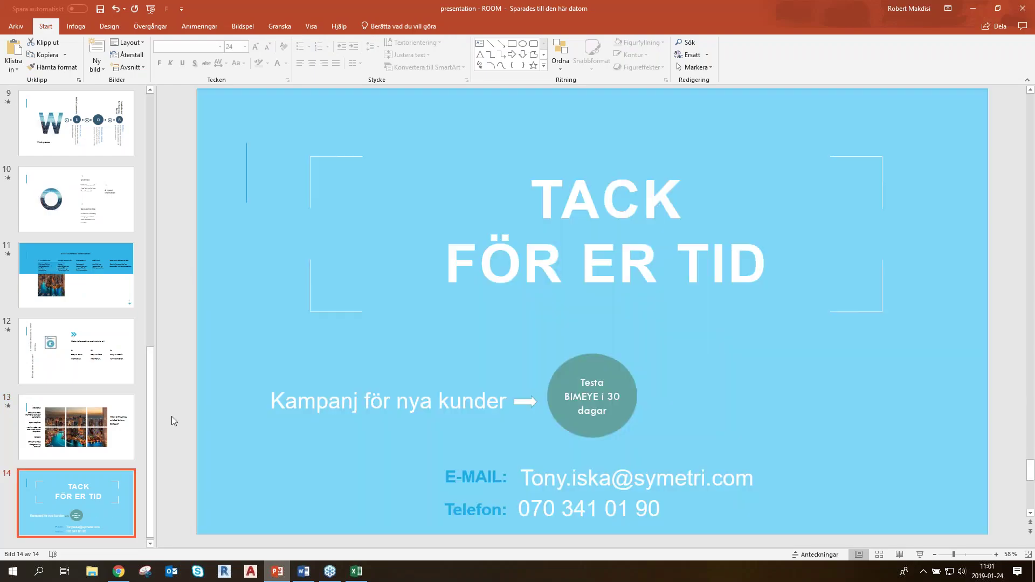